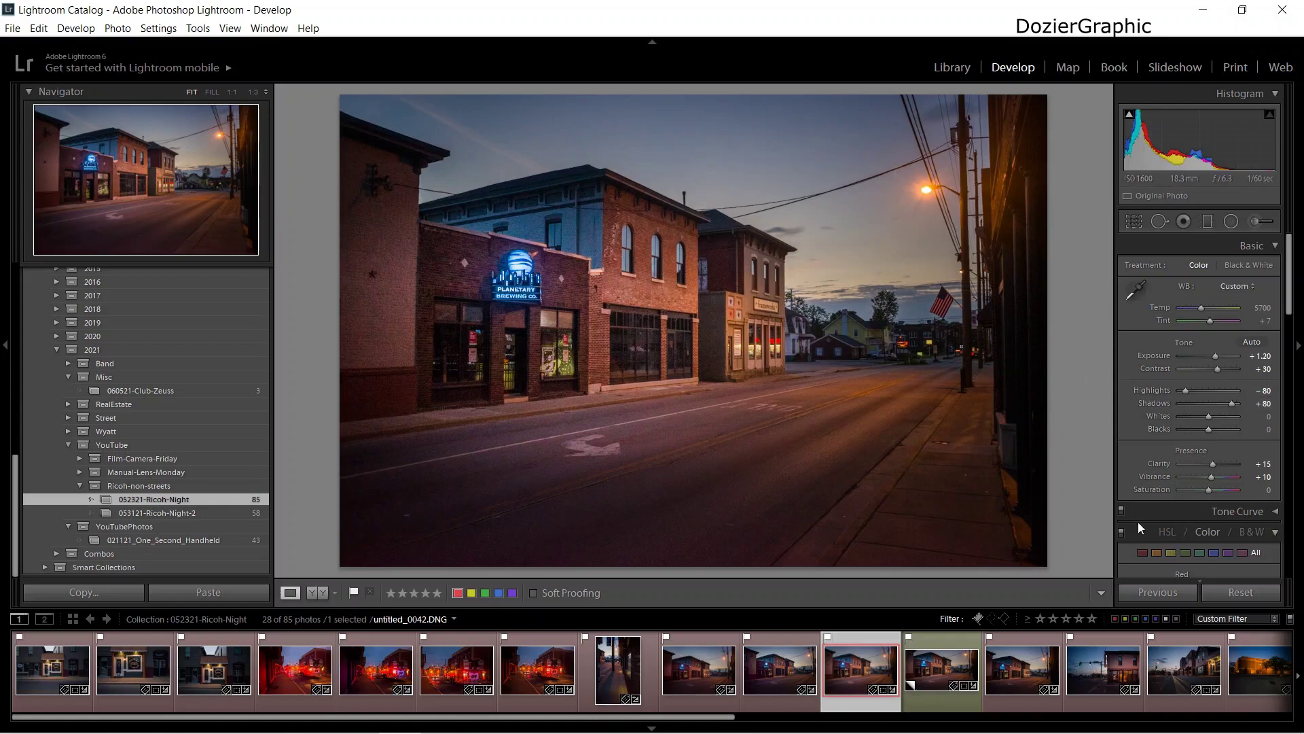
# Review a before/after comparison, then reset Highlights to 0, keeping Exposure +1.20 and Contrast +30
pyautogui.click(312, 595)
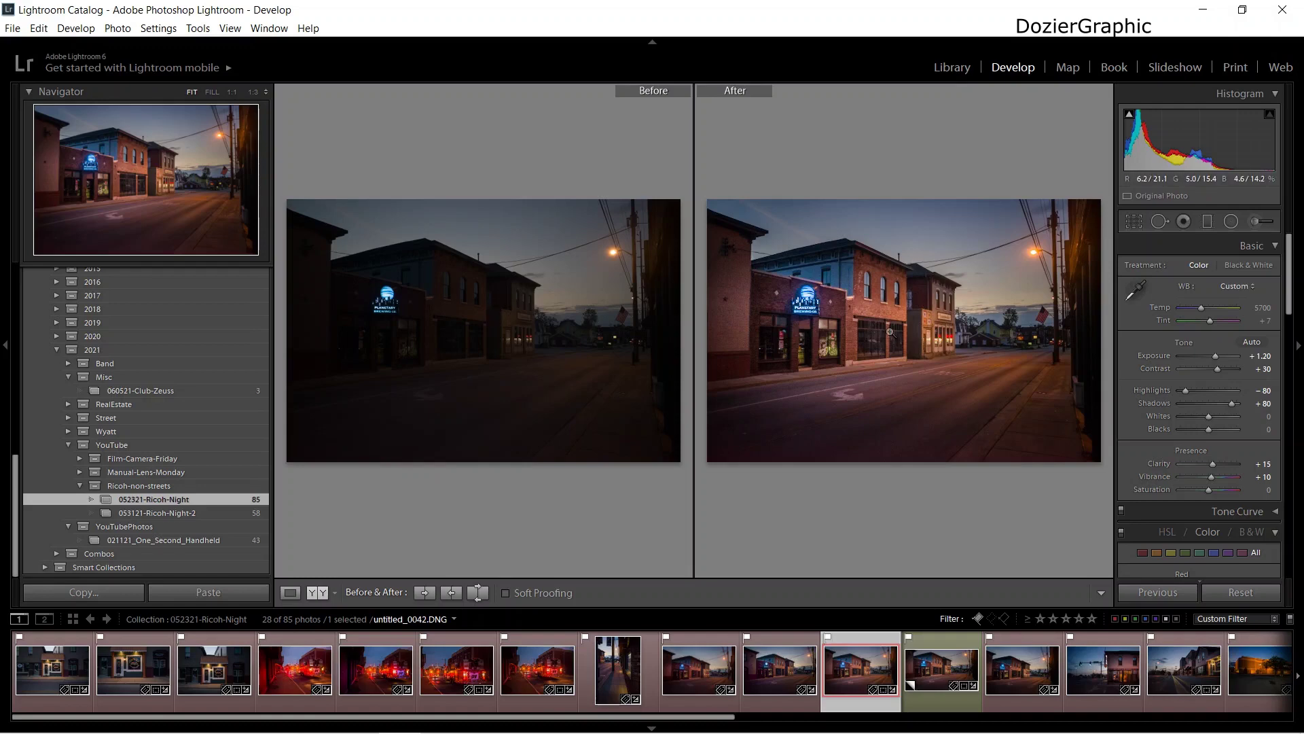
pyautogui.click(290, 592)
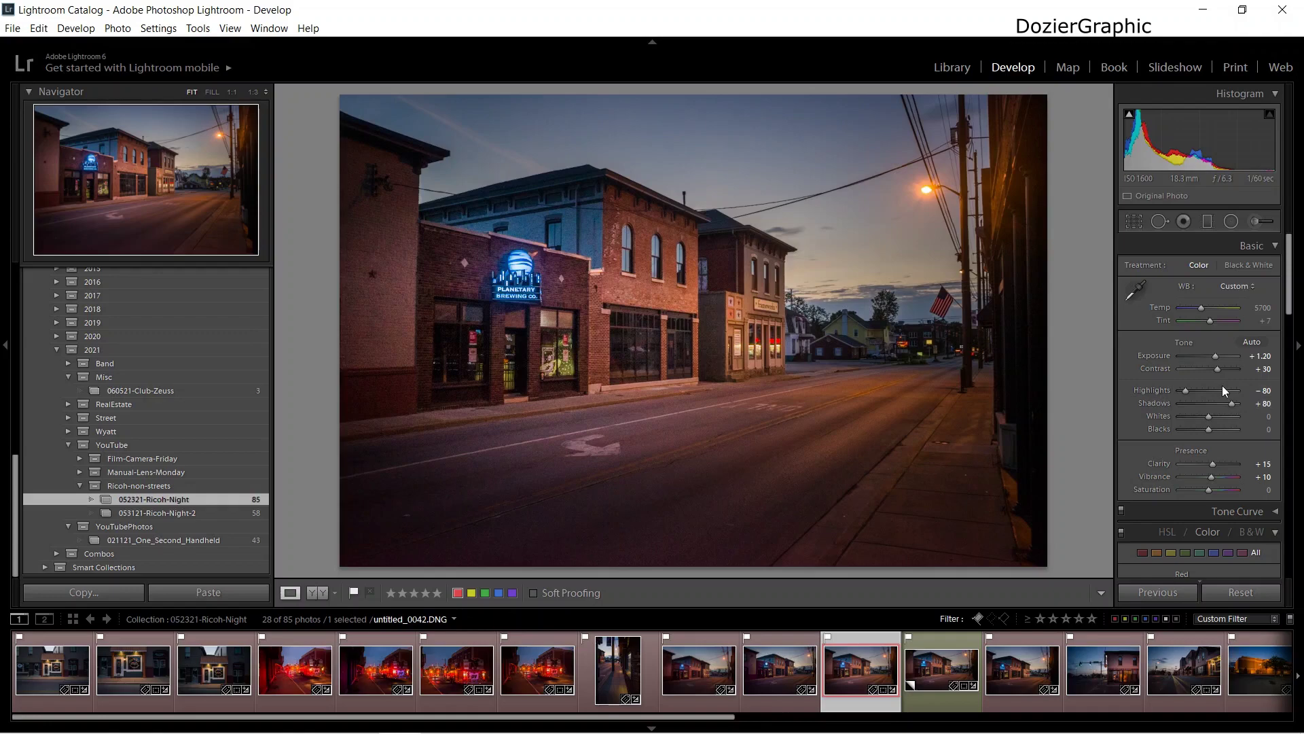
pyautogui.doubleClick(1158, 390)
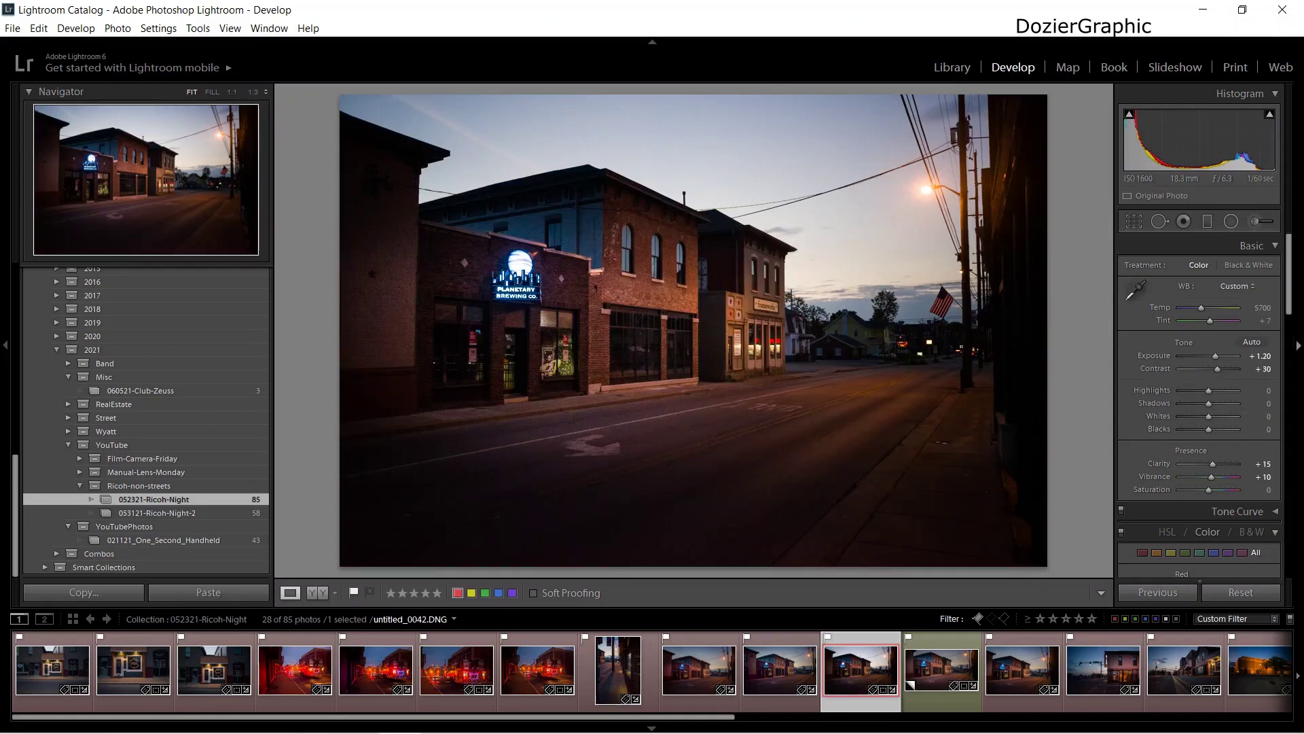
pyautogui.moveTo(1297, 285); pyautogui.dragTo(1302, 527)
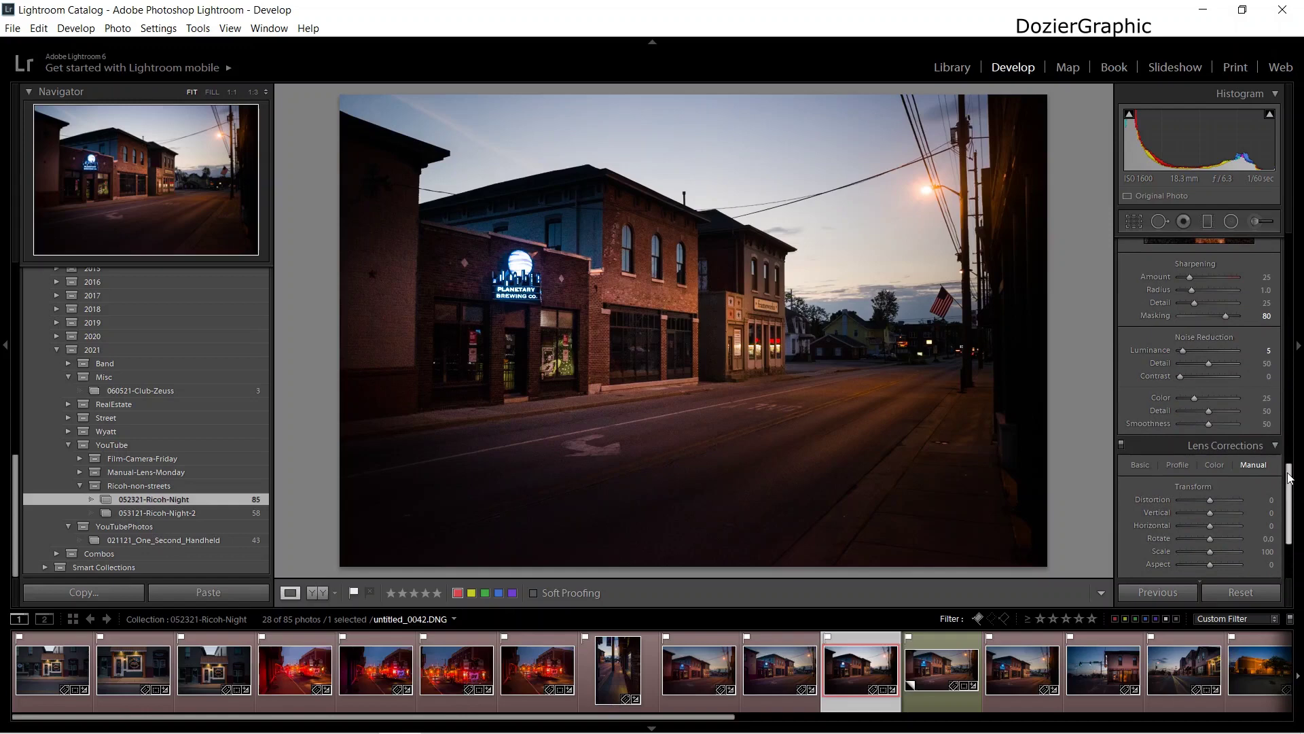
pyautogui.moveTo(1294, 486); pyautogui.dragTo(1294, 520)
pyautogui.scroll(8, 1294, 520)
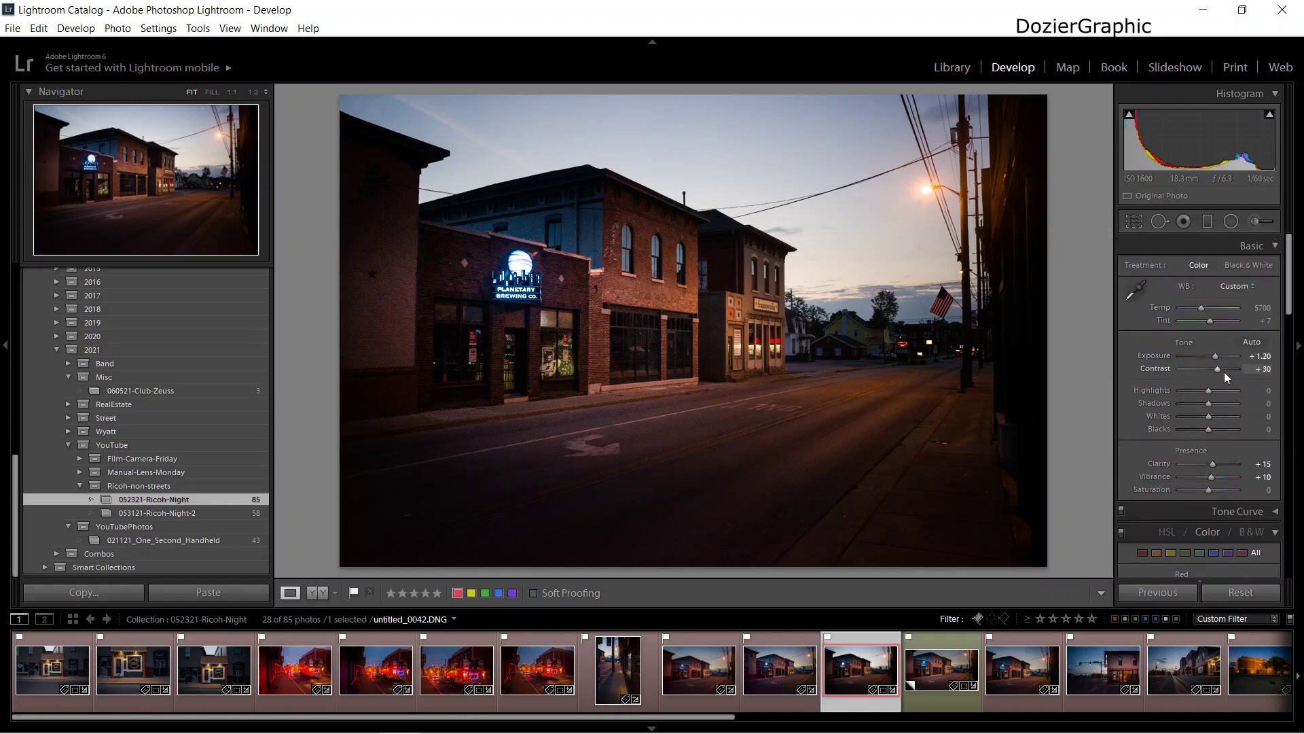
# Reset and raise Exposure, then enter Highlights -80 and Shadows +80
pyautogui.doubleClick(1162, 357)
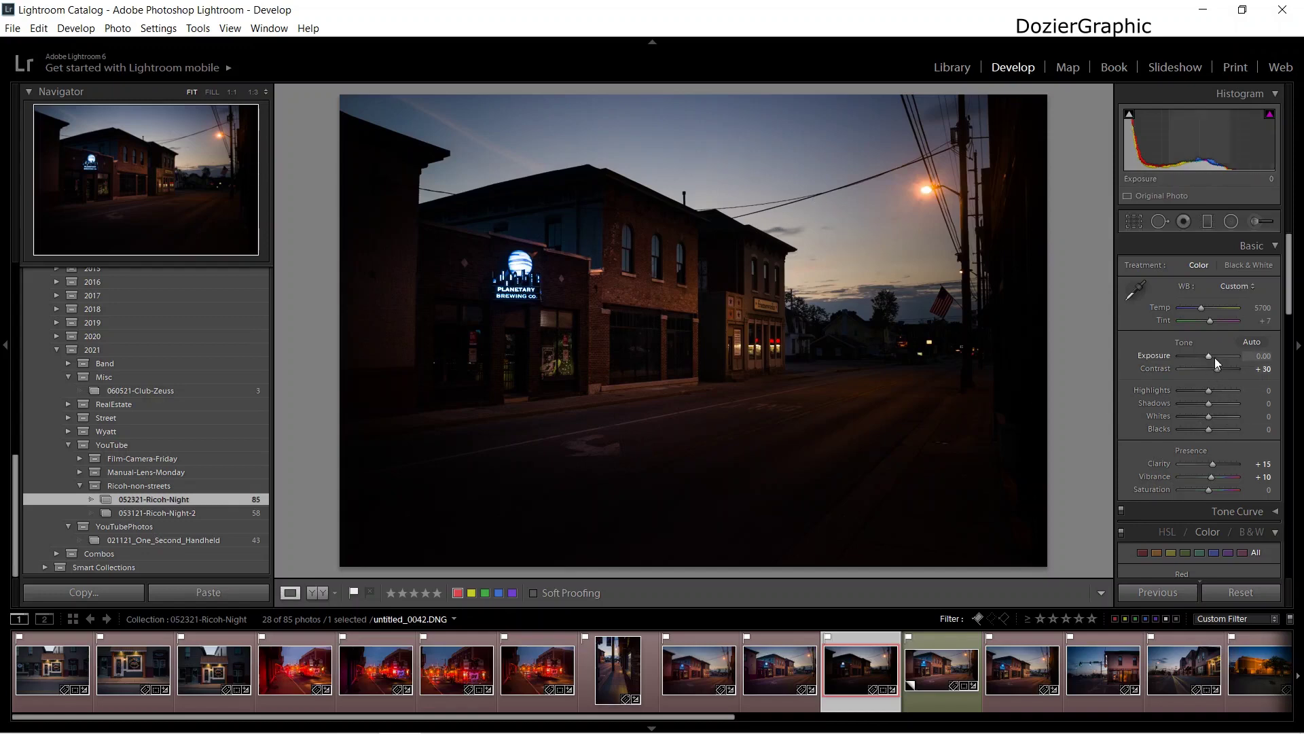
pyautogui.moveTo(1211, 355); pyautogui.dragTo(1216, 355)
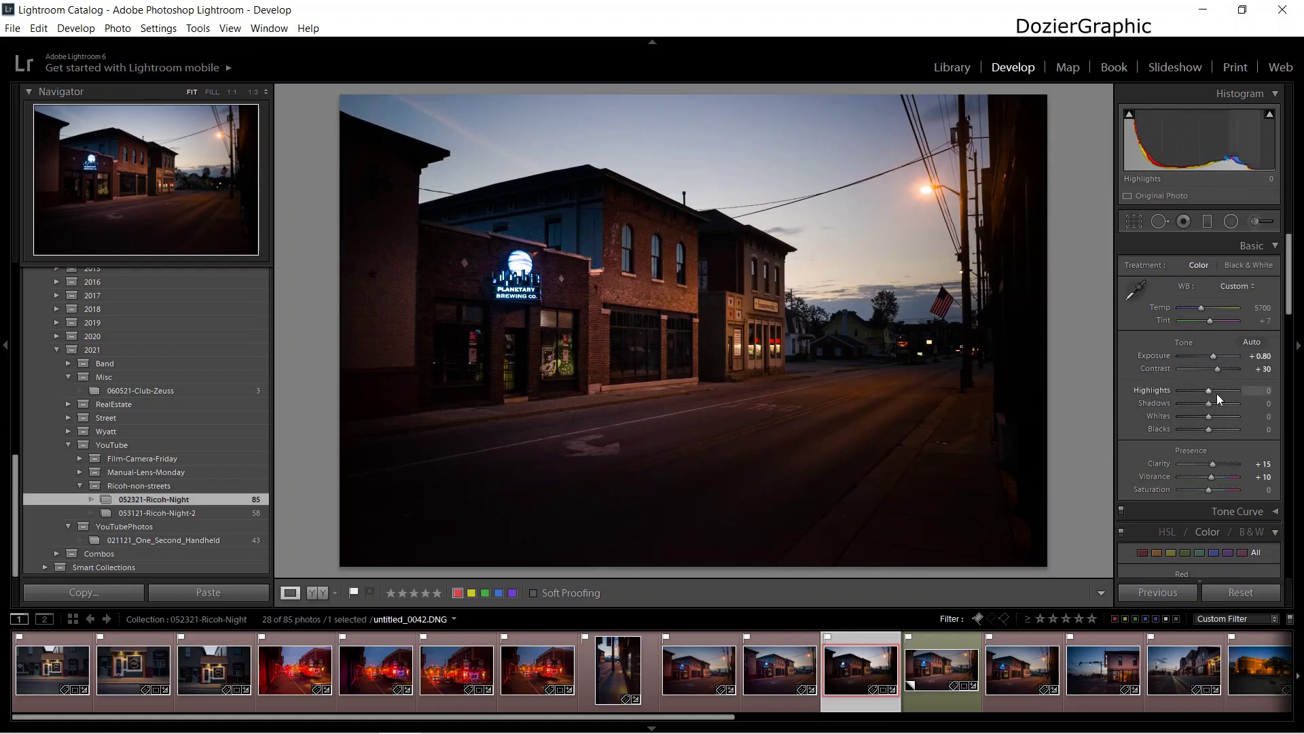
pyautogui.click(1255, 391)
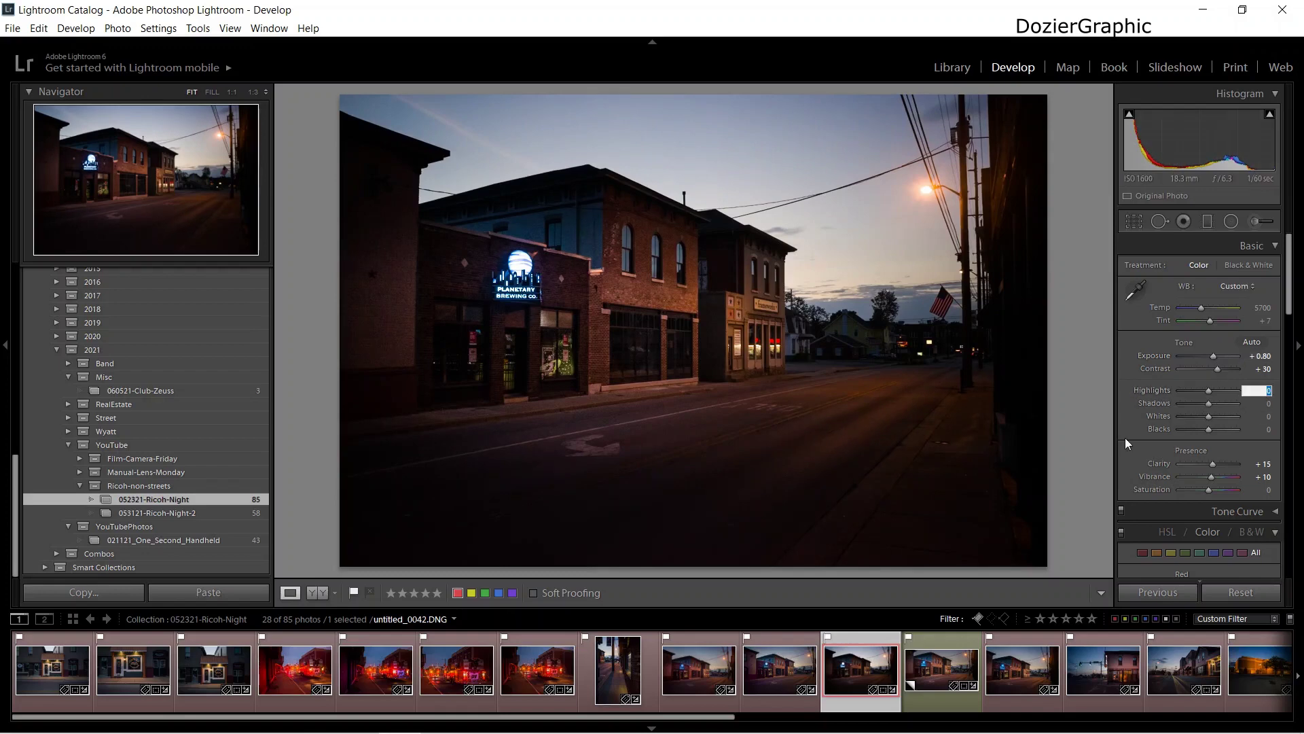
pyautogui.write('-80')
pyautogui.press('Return')
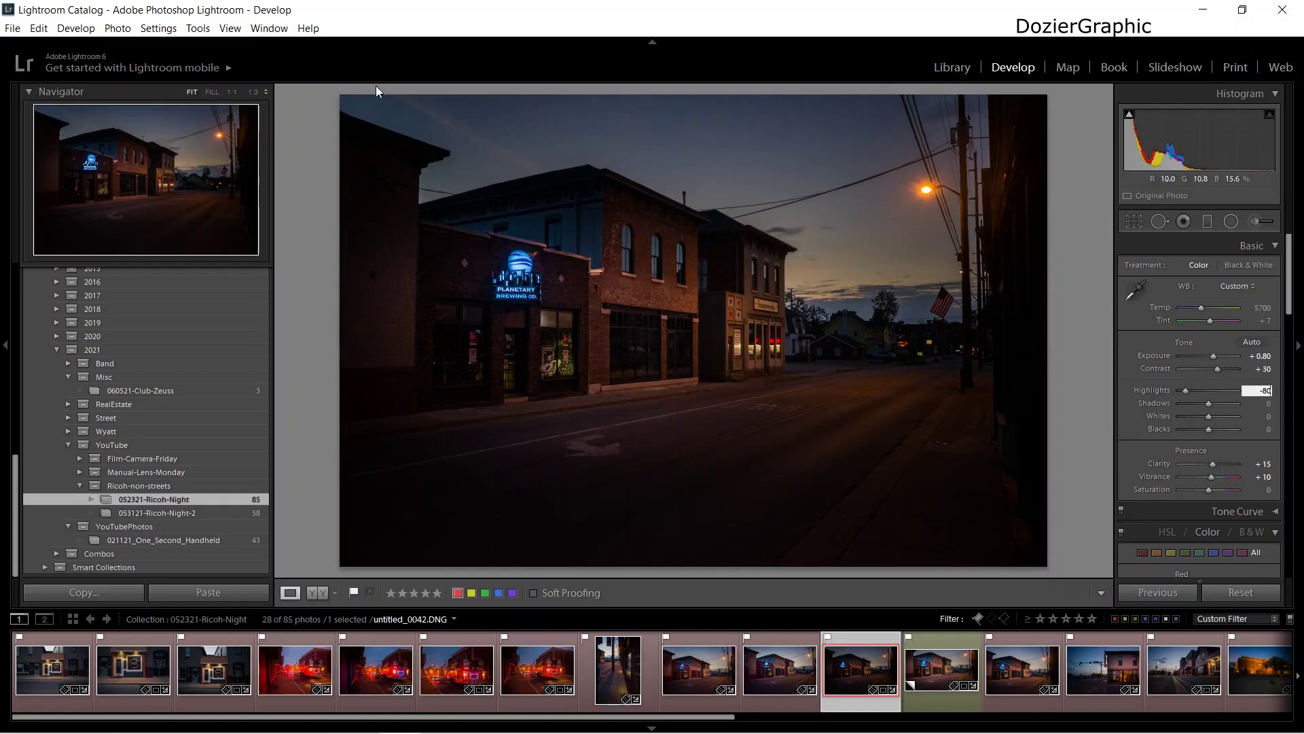
pyautogui.click(1269, 406)
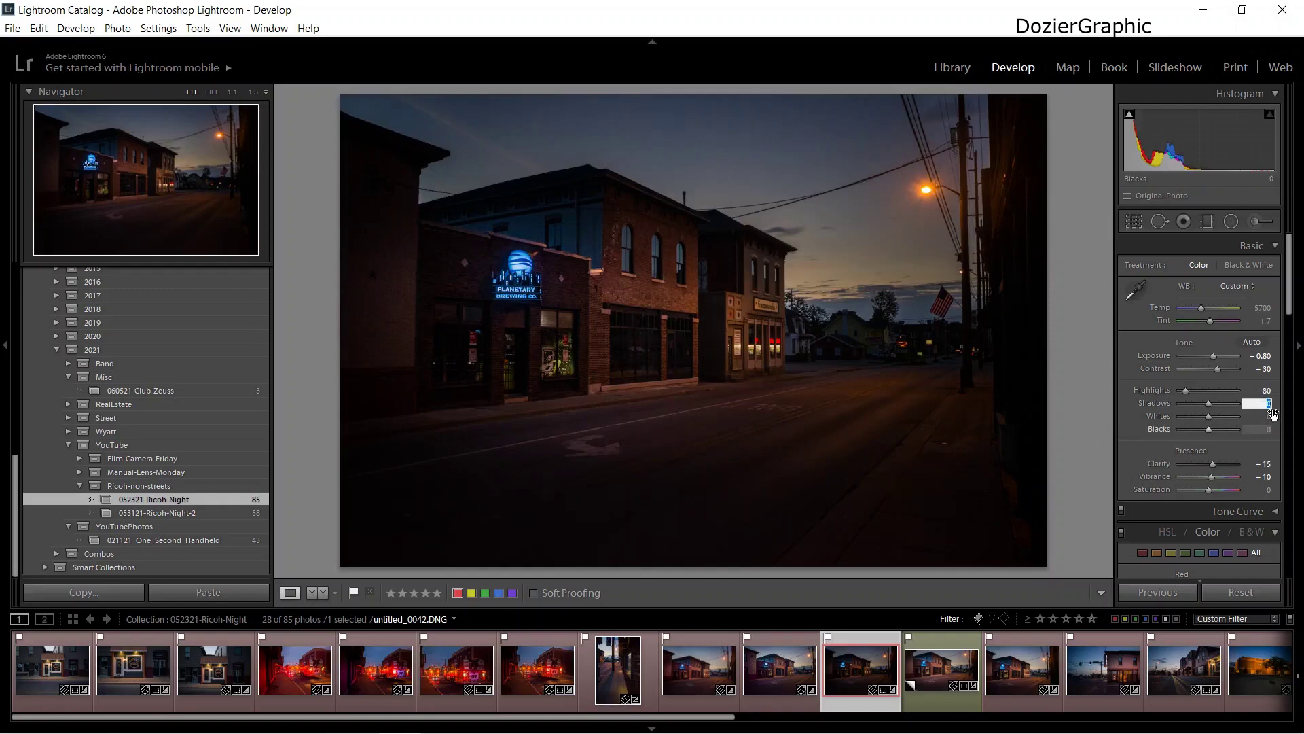
pyautogui.write('+')
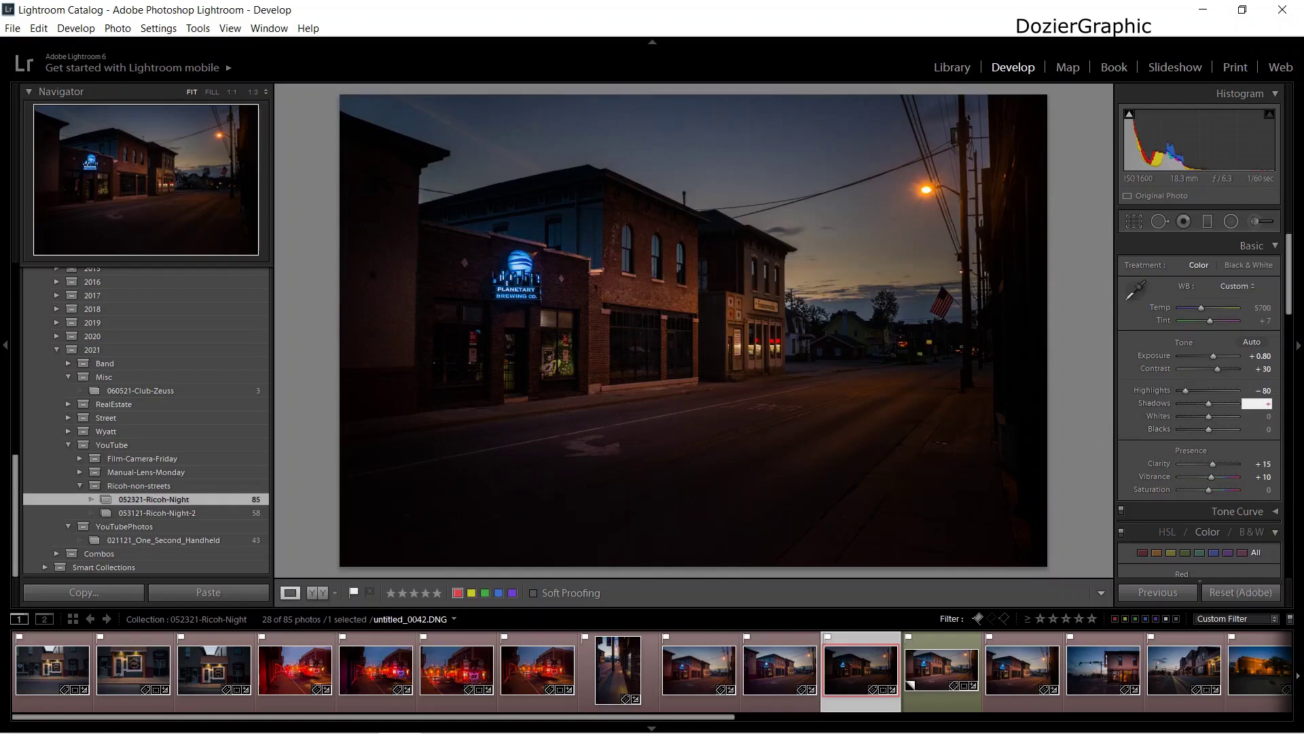
pyautogui.write('80')
pyautogui.press('Return')
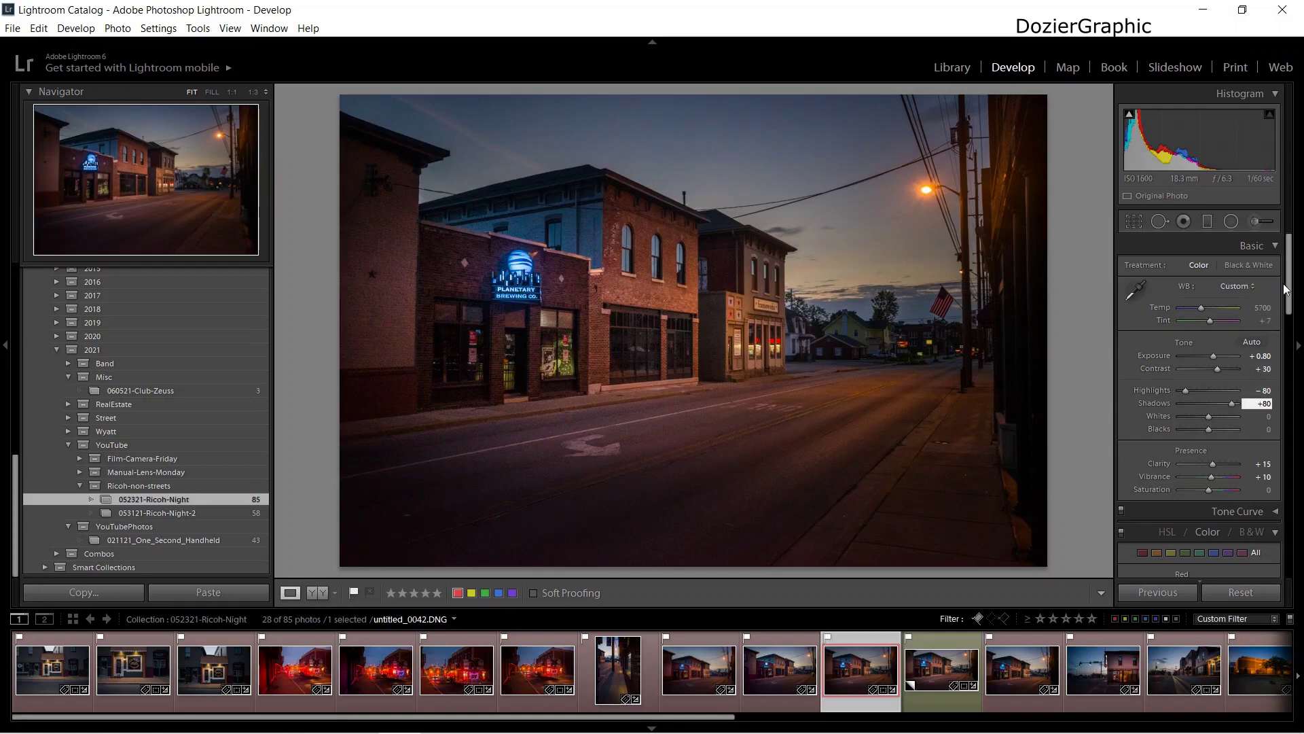
# Nudge the Exposure slider back up to +1.20
pyautogui.moveTo(1291, 289); pyautogui.dragTo(1296, 333)
pyautogui.scroll(5, 1295, 333)
pyautogui.moveTo(1214, 356); pyautogui.dragTo(1216, 354)
pyautogui.scroll(2, 1215, 353)
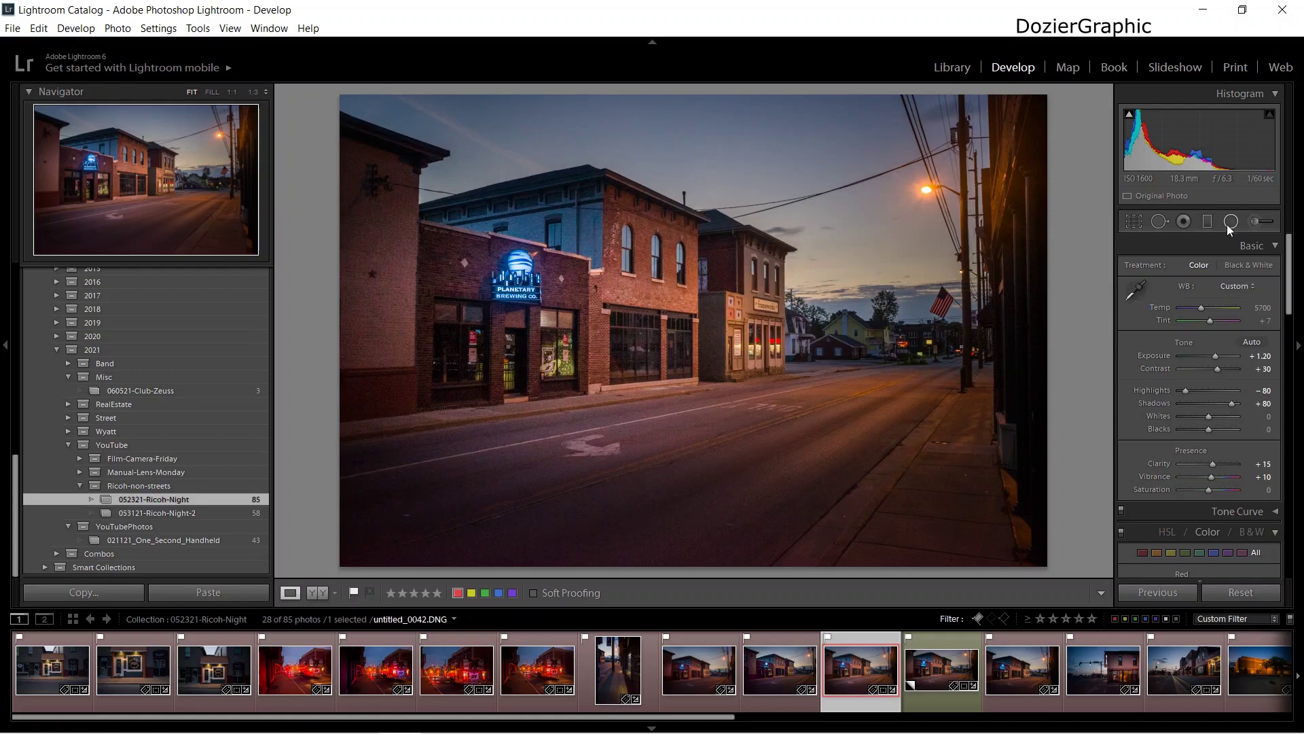
# Select the brewery's radial glow, discarding a trial radial filter drawn over the road
pyautogui.click(1231, 222)
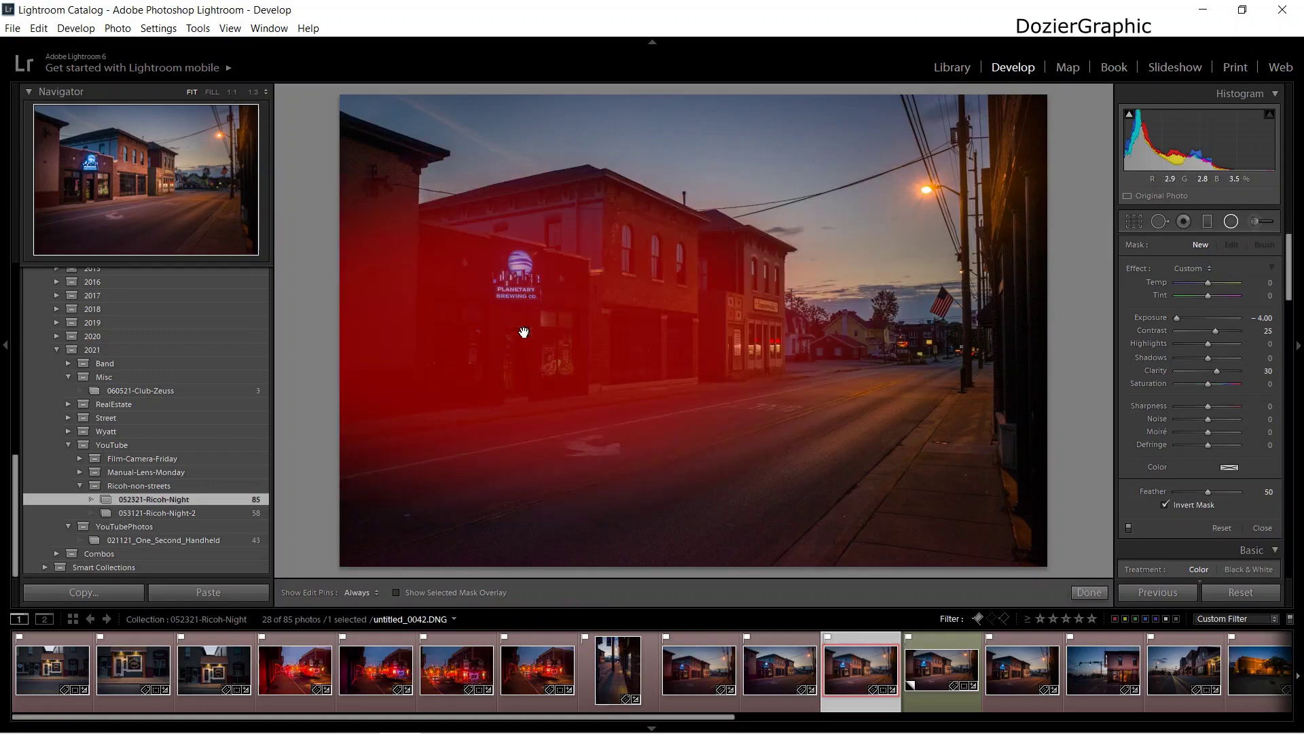
pyautogui.click(523, 332)
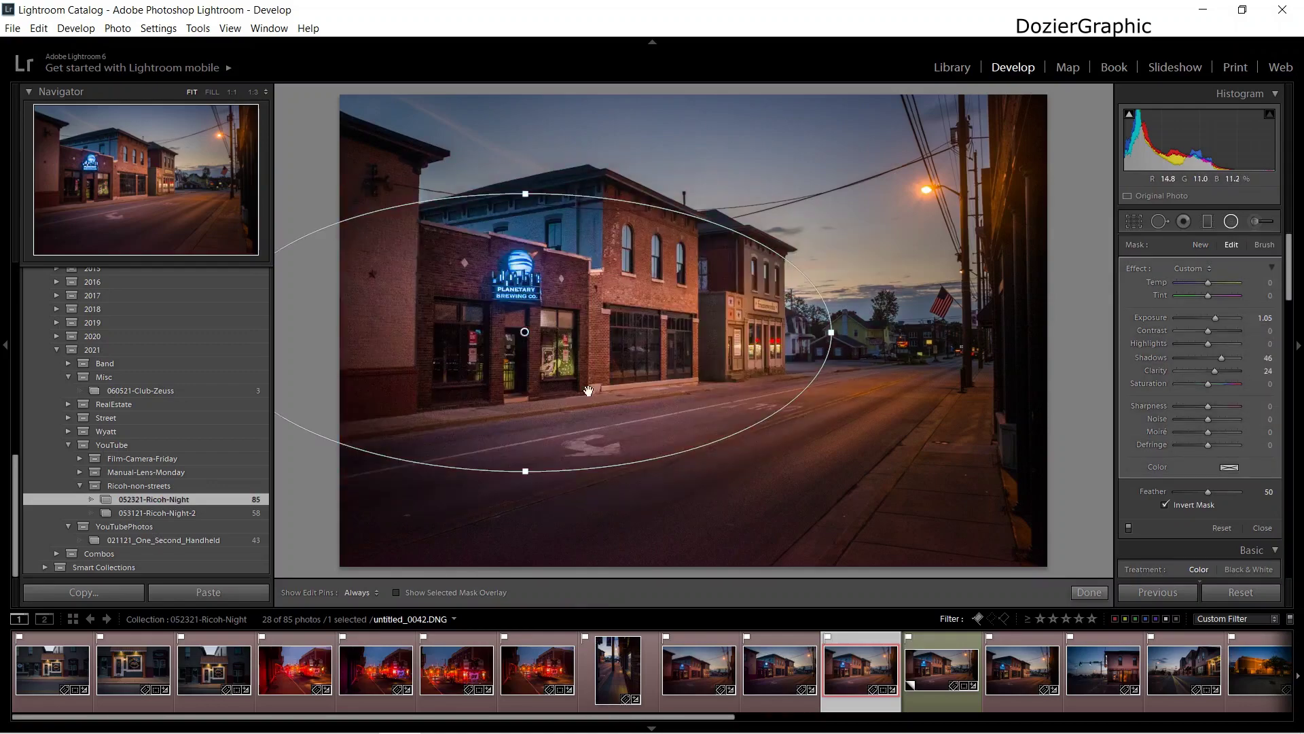
pyautogui.moveTo(826, 454); pyautogui.dragTo(1005, 544)
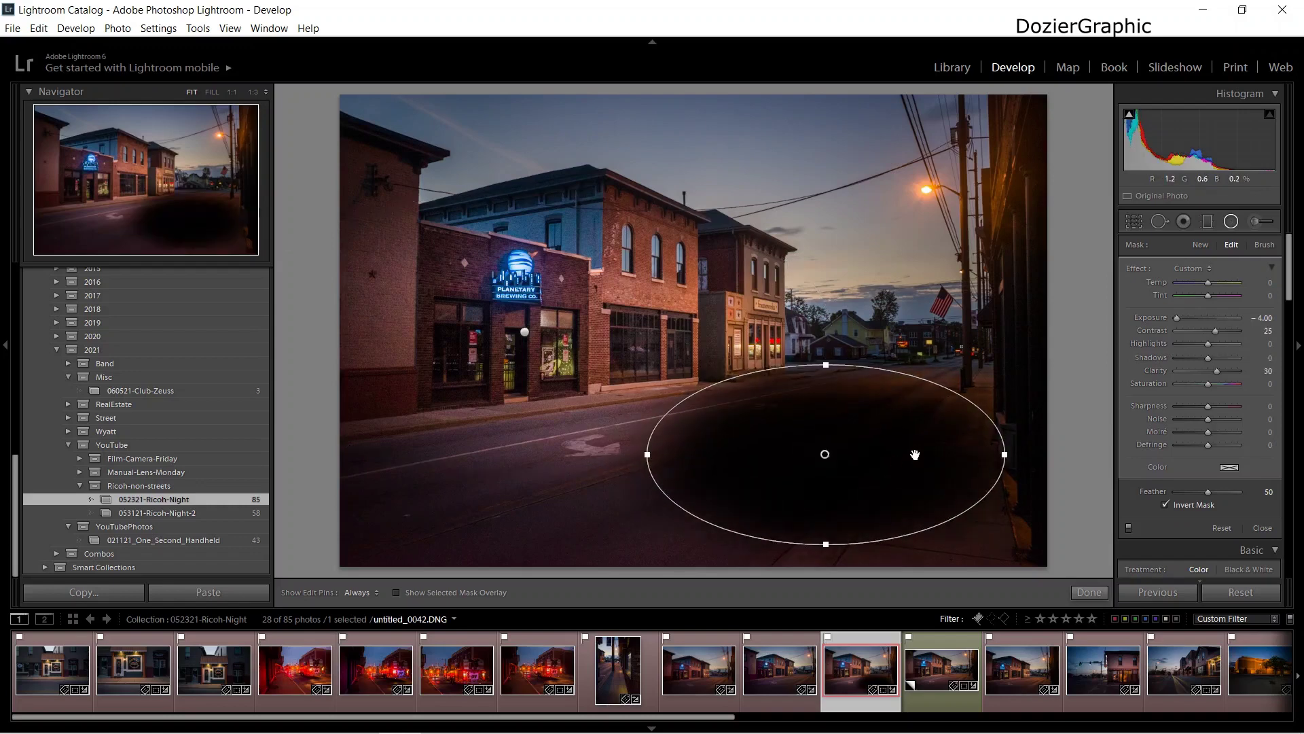
pyautogui.press('Delete')
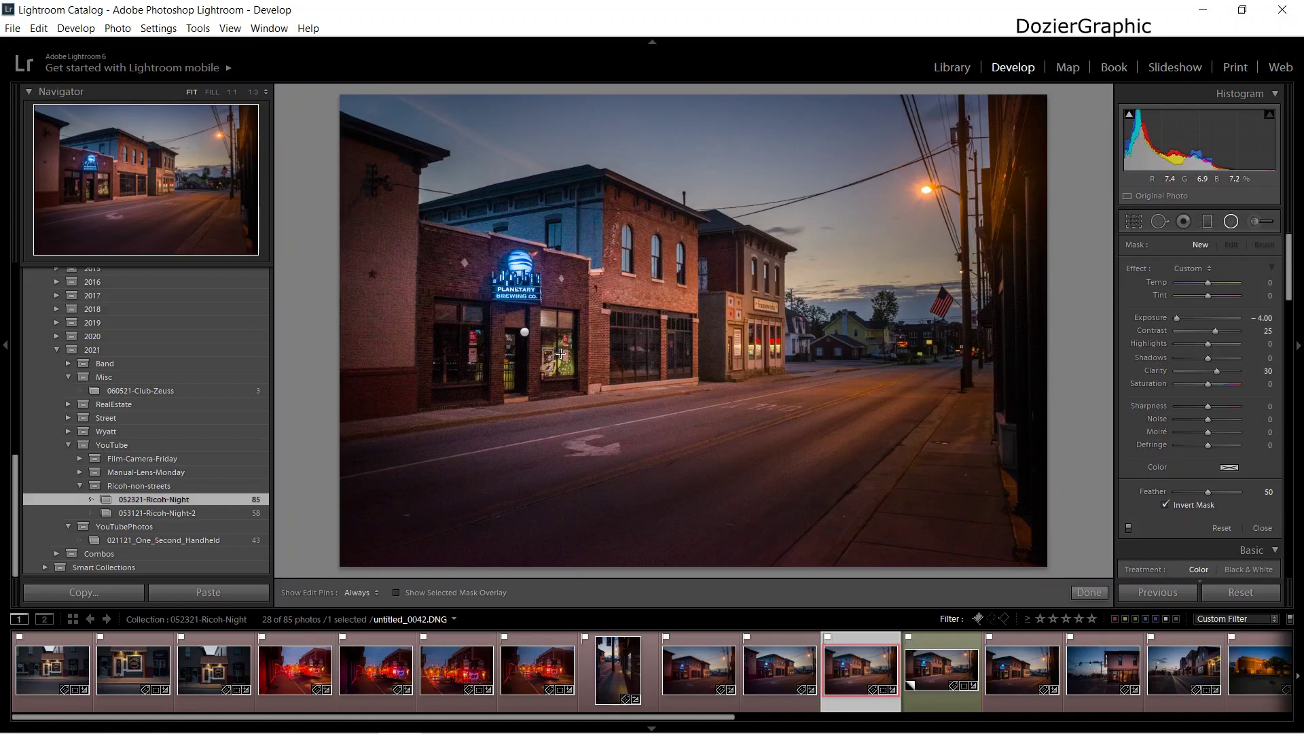
pyautogui.click(524, 332)
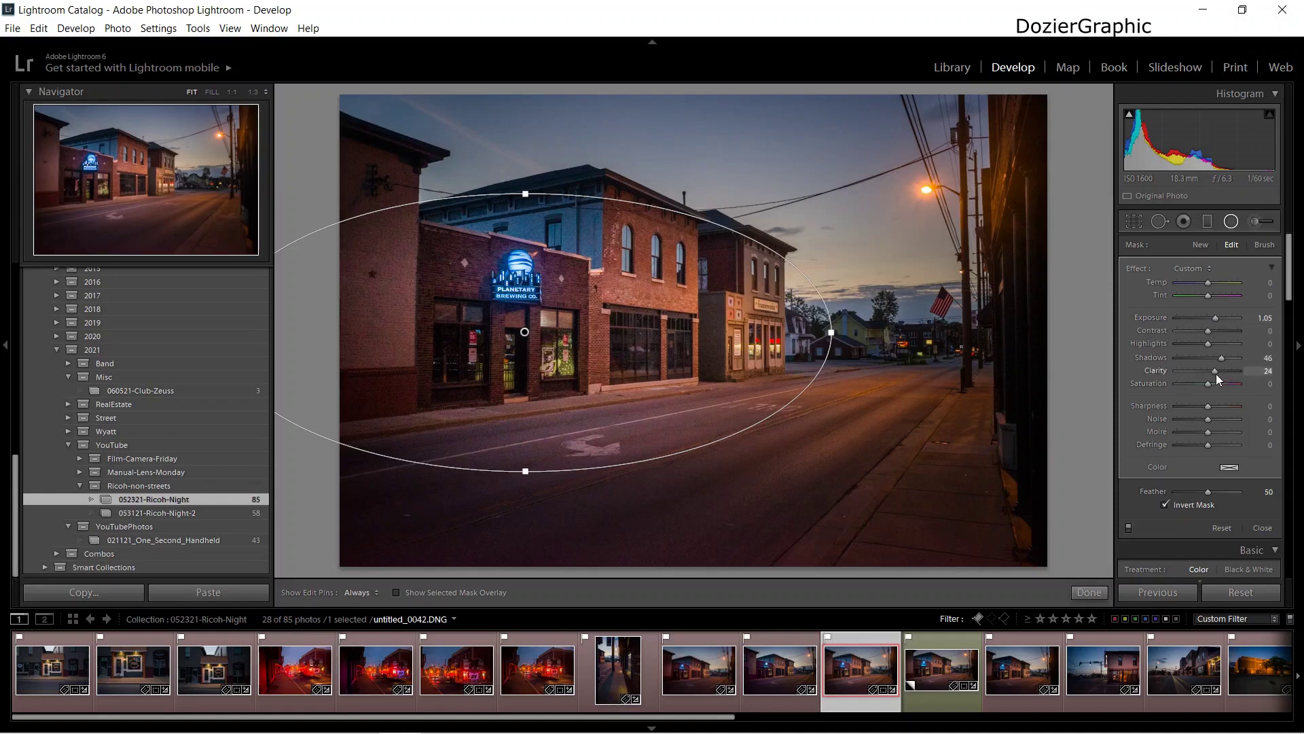
# Raise the brewery glow's Clarity to 27, comparing the glow off and on
pyautogui.click(1127, 527)
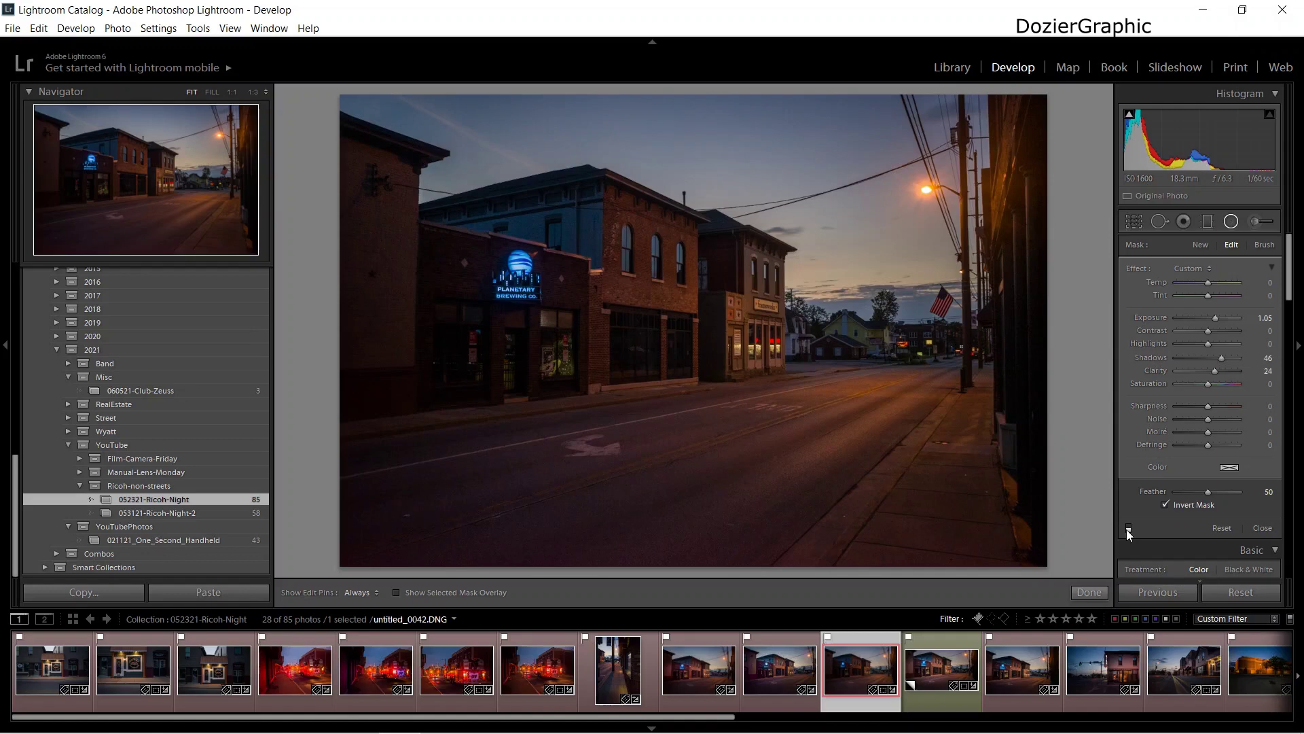
pyautogui.click(1127, 528)
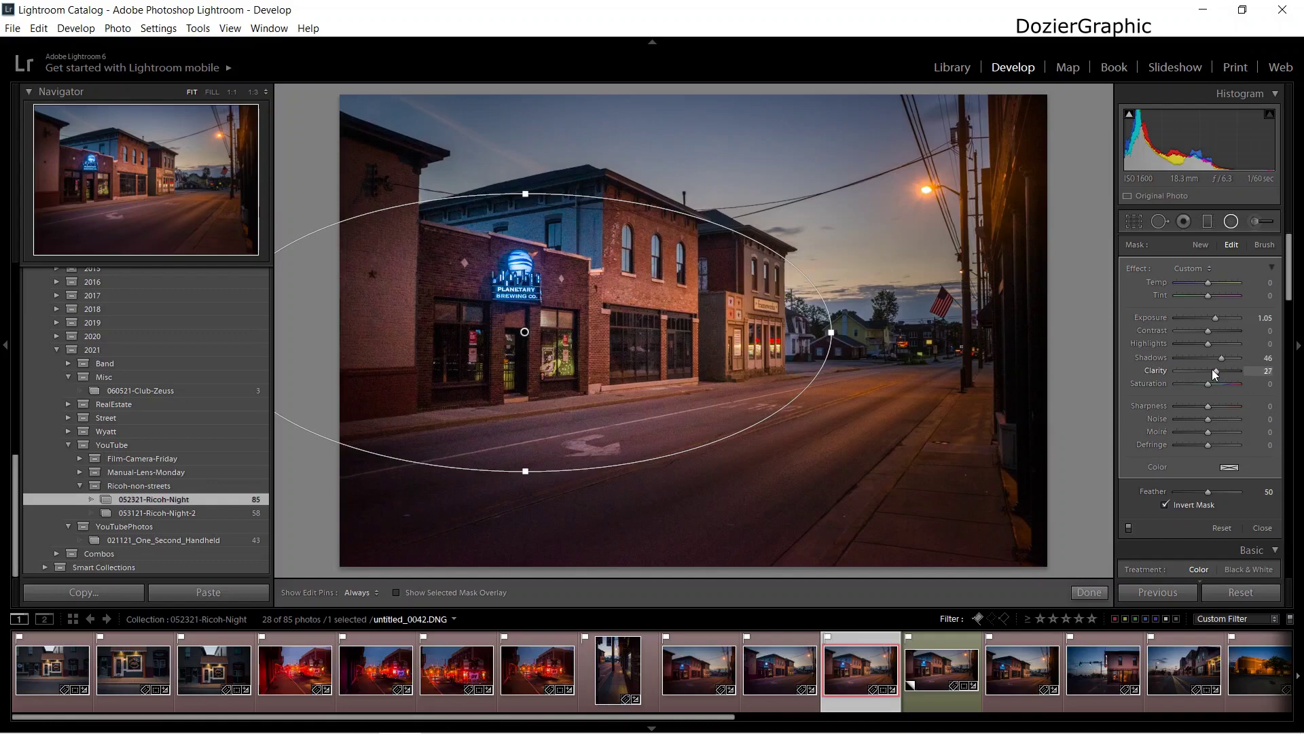
pyautogui.moveTo(1212, 369); pyautogui.dragTo(1213, 369)
pyautogui.click(1127, 527)
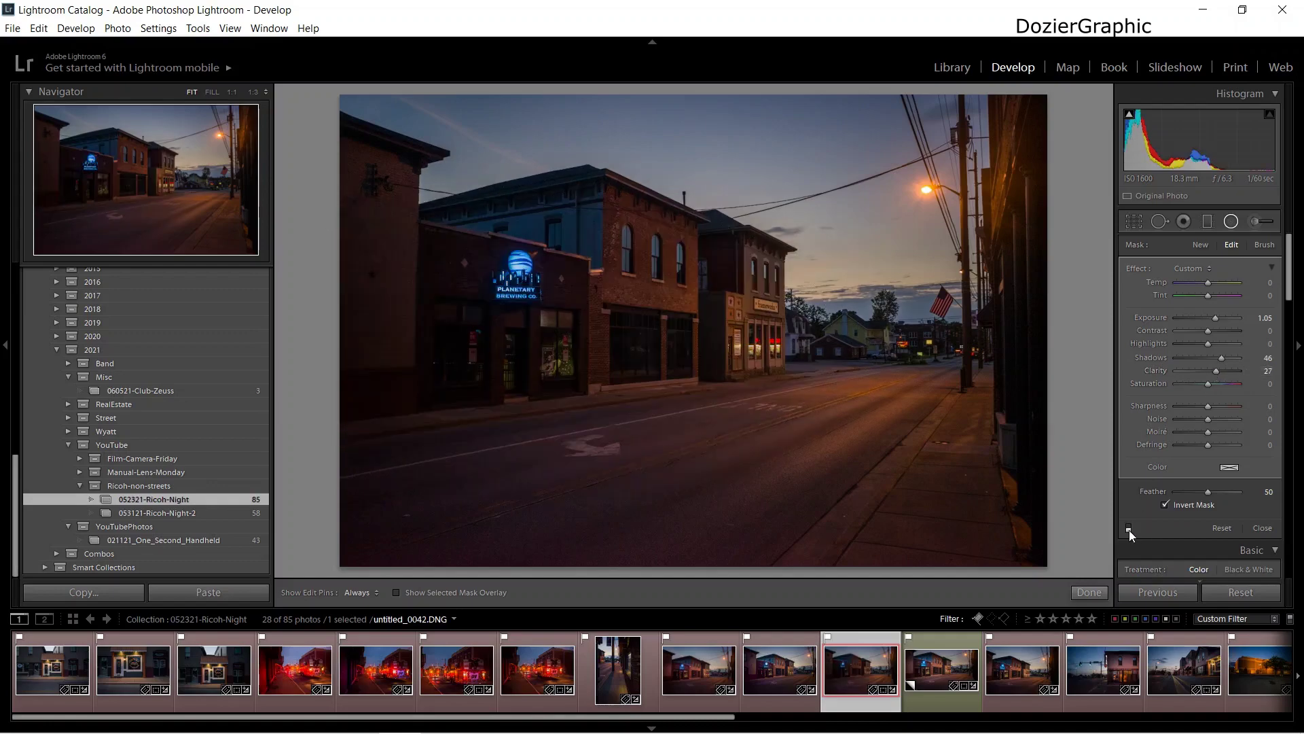
pyautogui.click(1128, 529)
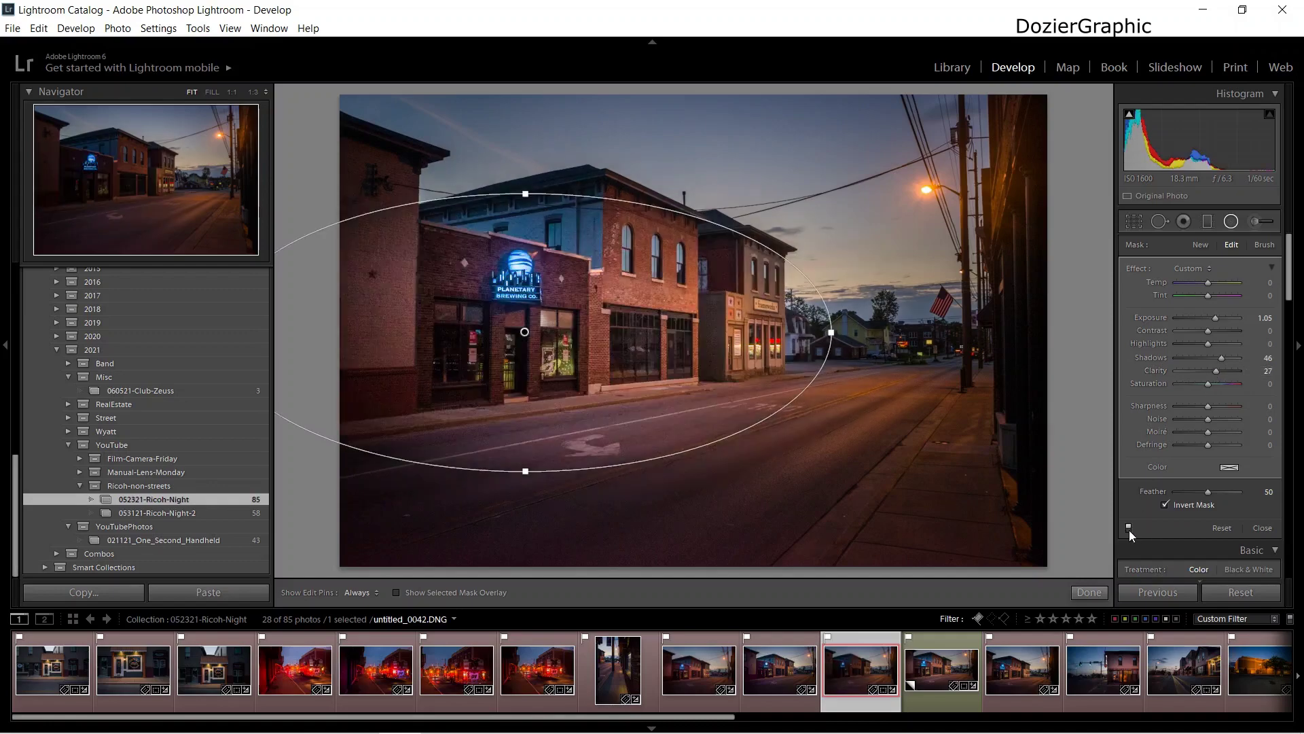
pyautogui.click(1232, 223)
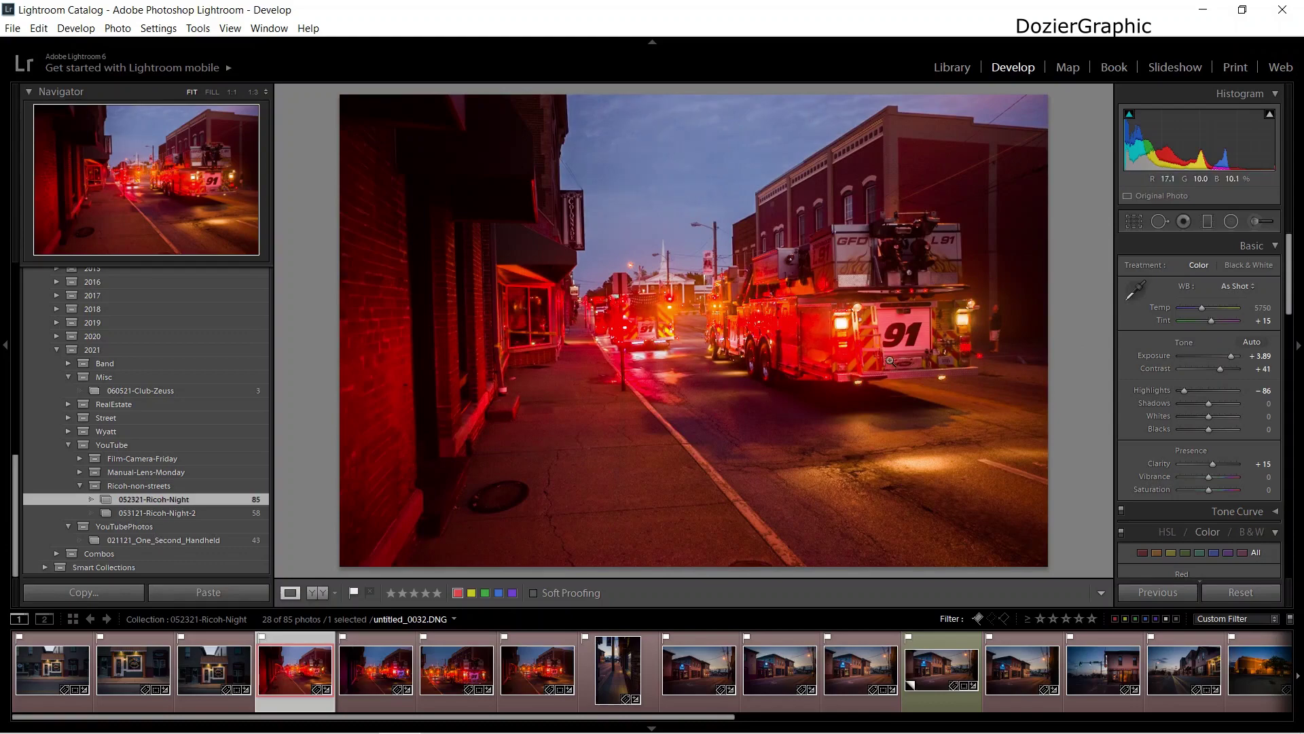
# Open the untitled_0035.DNG fire-truck photo and zoom to 1:1 on the truck's rear
pyautogui.click(544, 665)
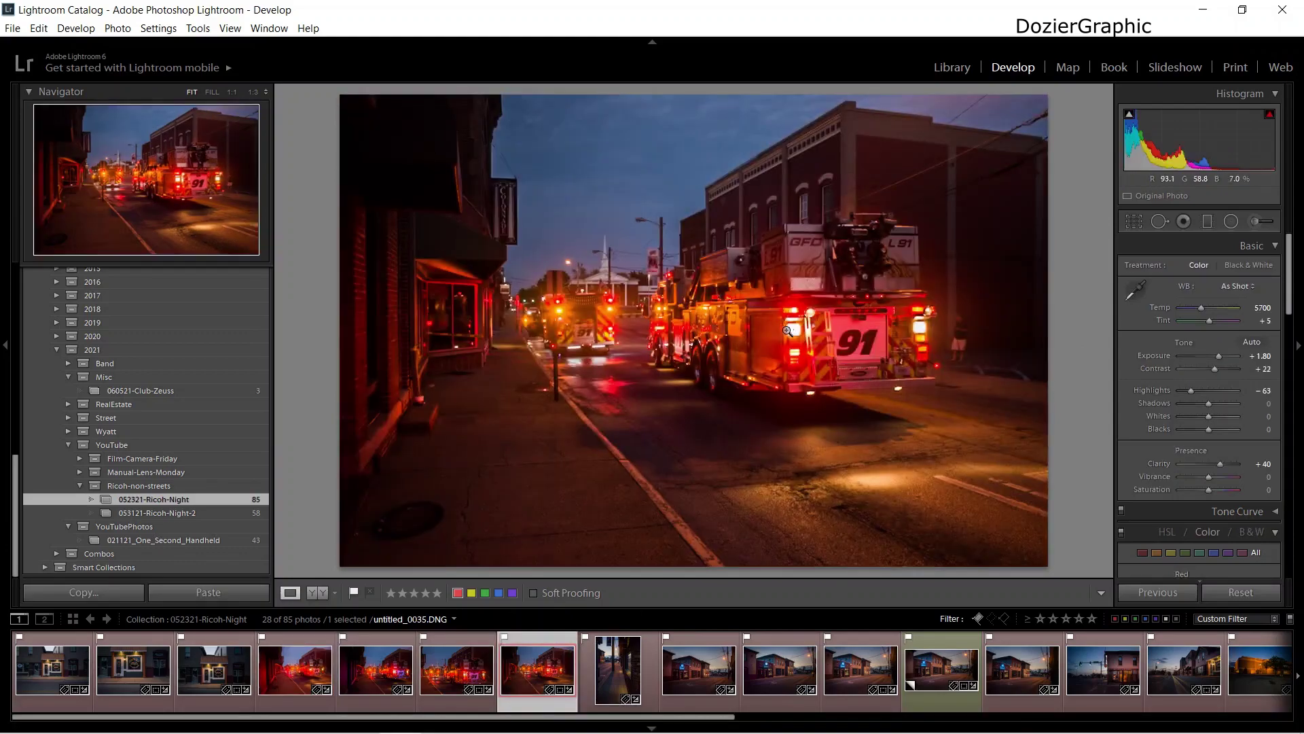
pyautogui.click(959, 330)
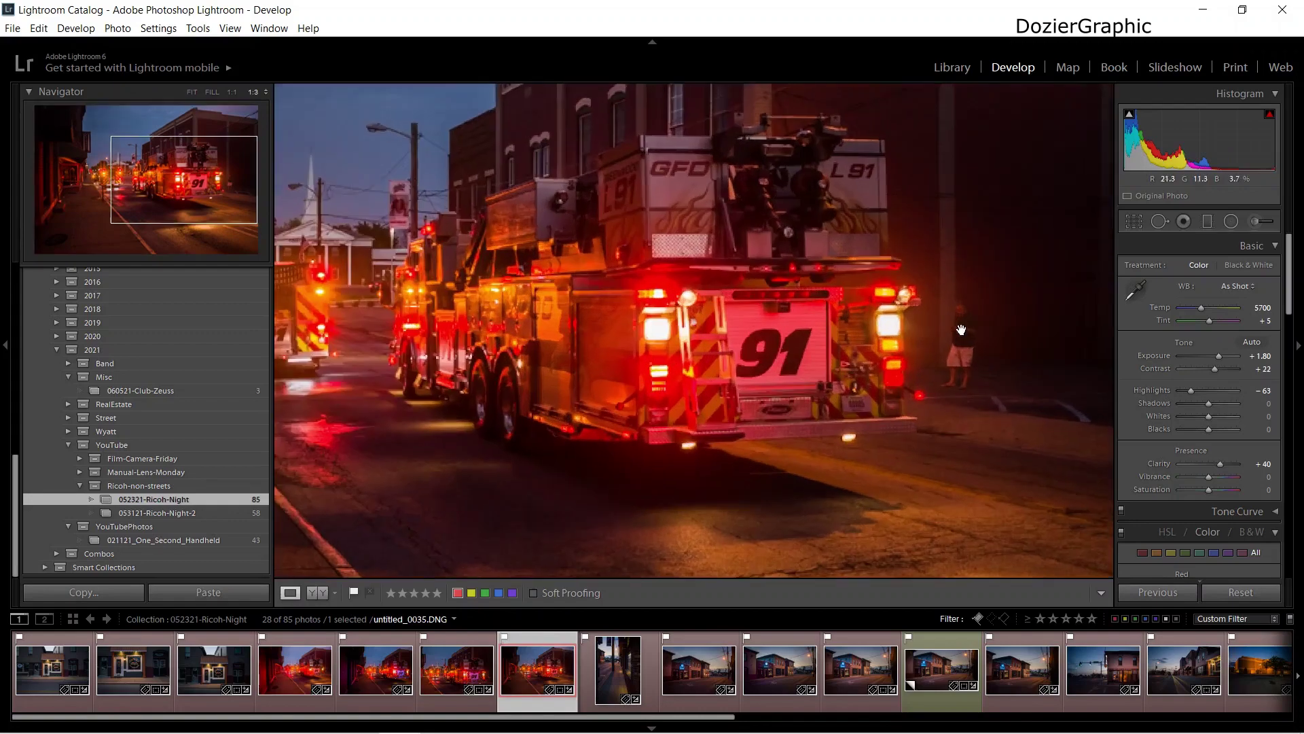
pyautogui.click(231, 92)
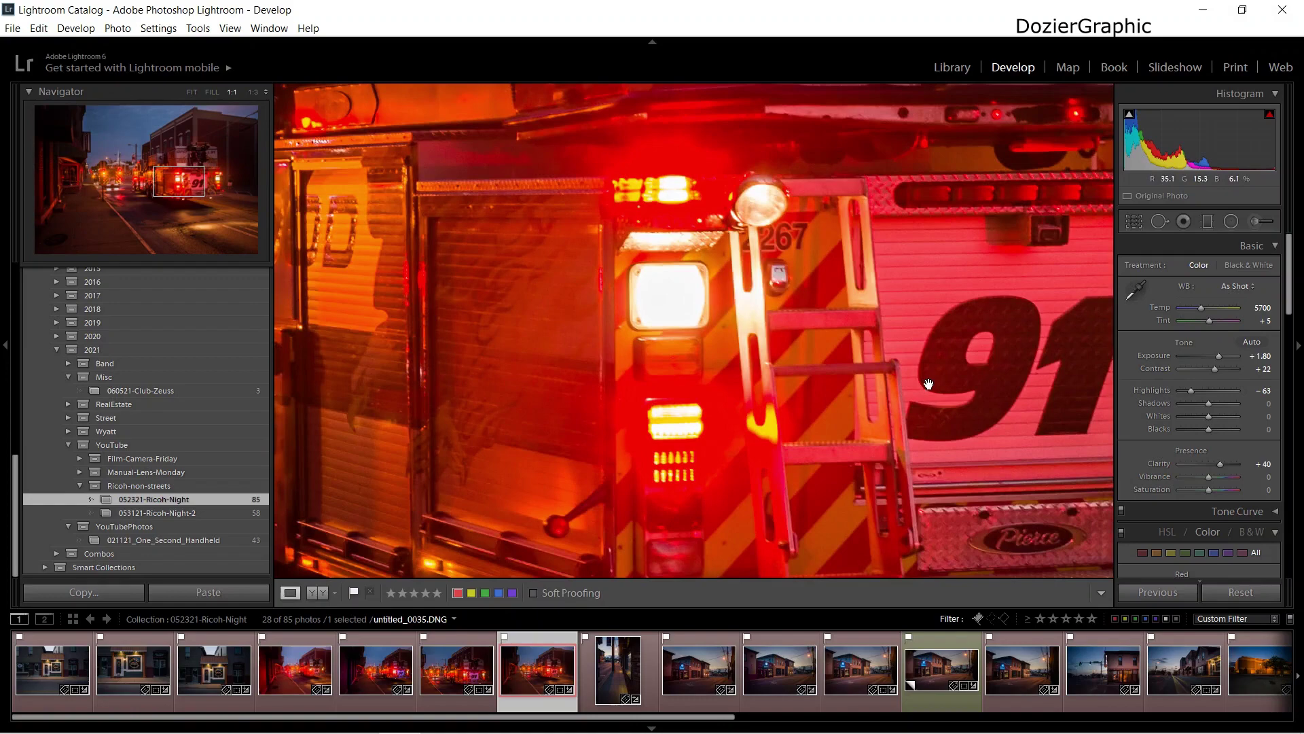
# Pan across the truck's 91 and rear plate, then zoom back to fit the whole scene
pyautogui.moveTo(926, 379); pyautogui.dragTo(690, 218)
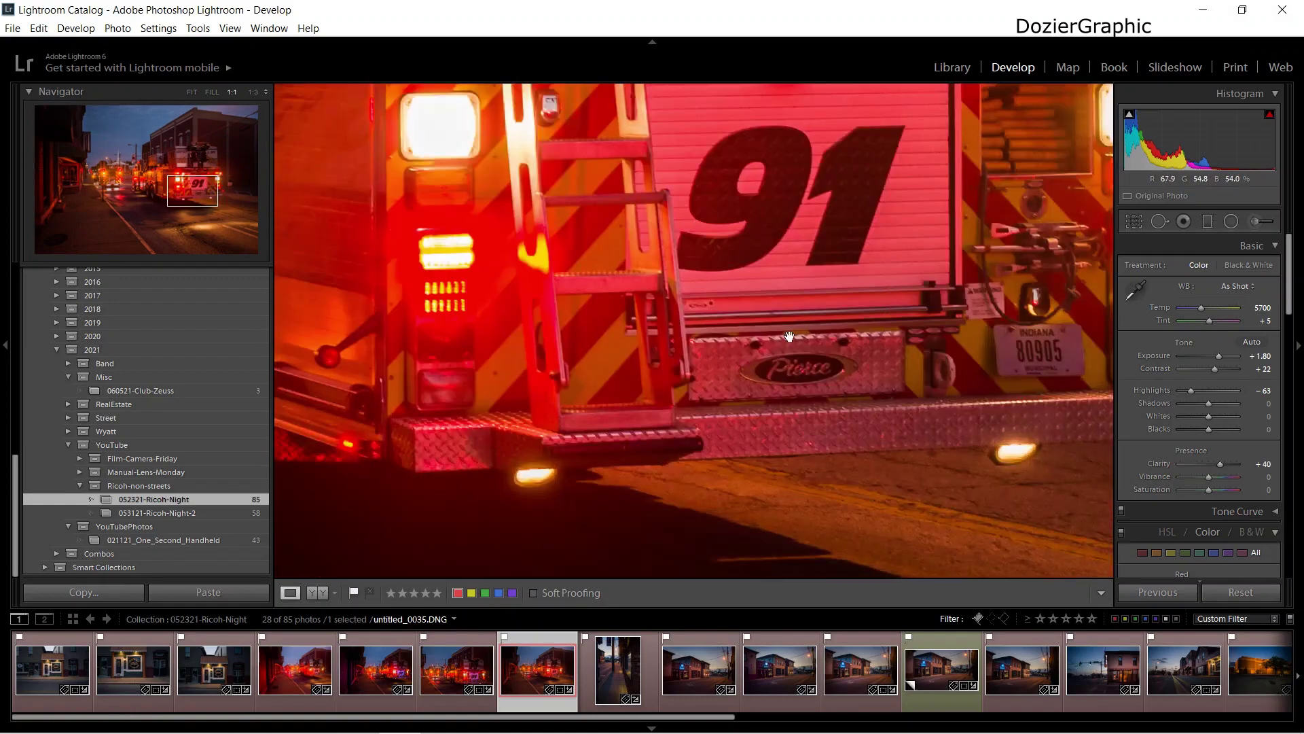
pyautogui.moveTo(794, 337); pyautogui.dragTo(546, 358)
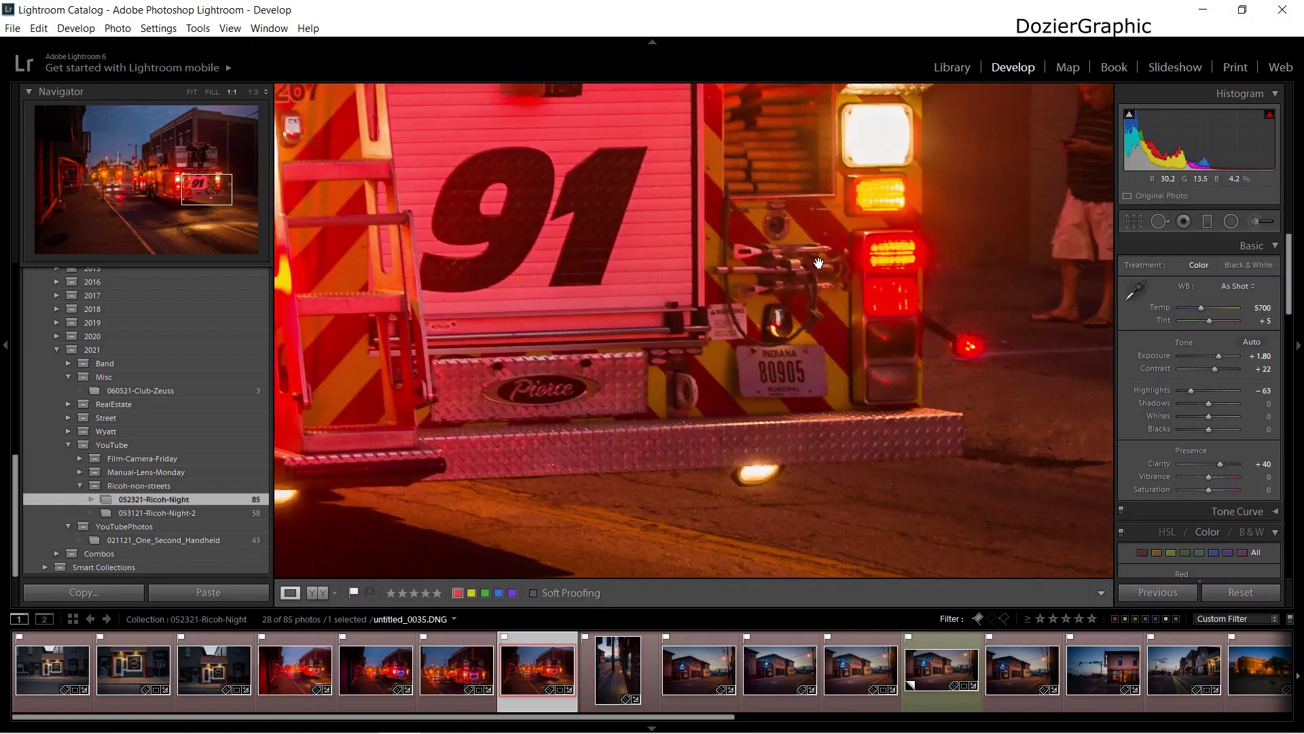
pyautogui.moveTo(728, 396); pyautogui.dragTo(697, 402)
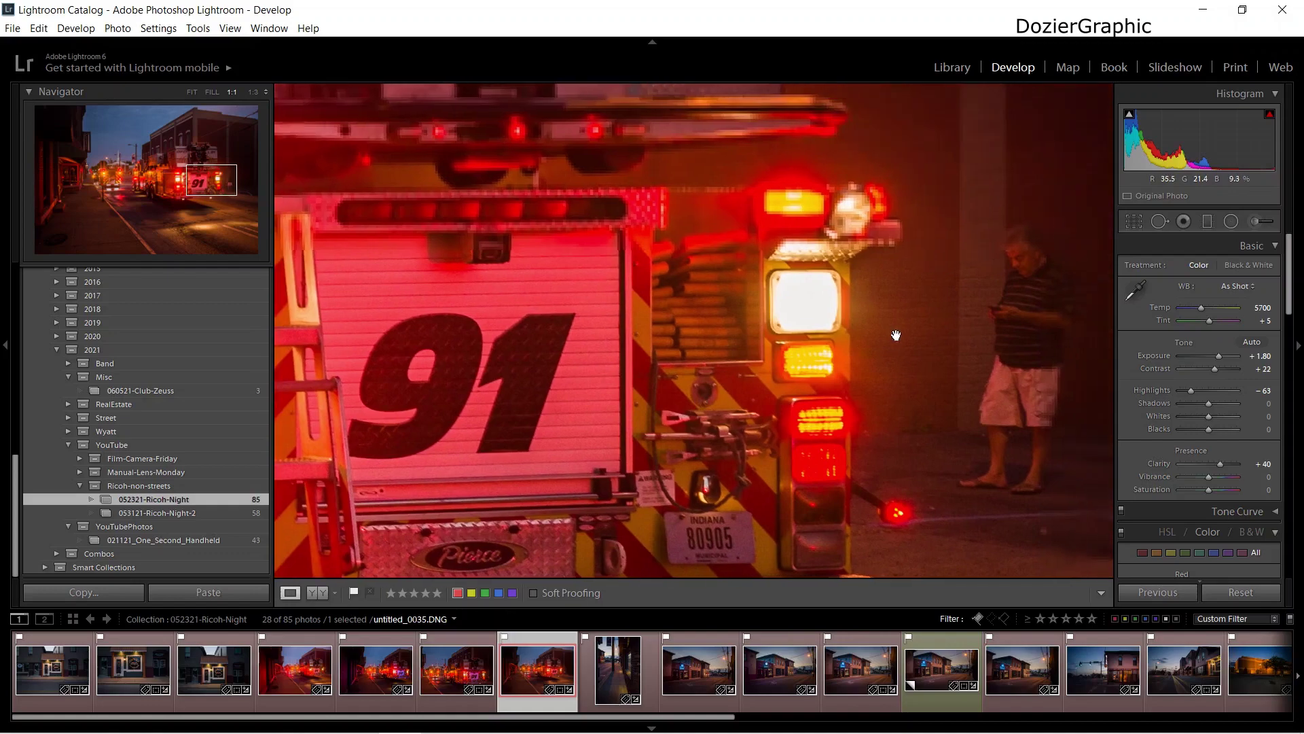
pyautogui.moveTo(576, 407); pyautogui.dragTo(824, 384)
pyautogui.moveTo(326, 333); pyautogui.dragTo(521, 331)
pyautogui.click(522, 330)
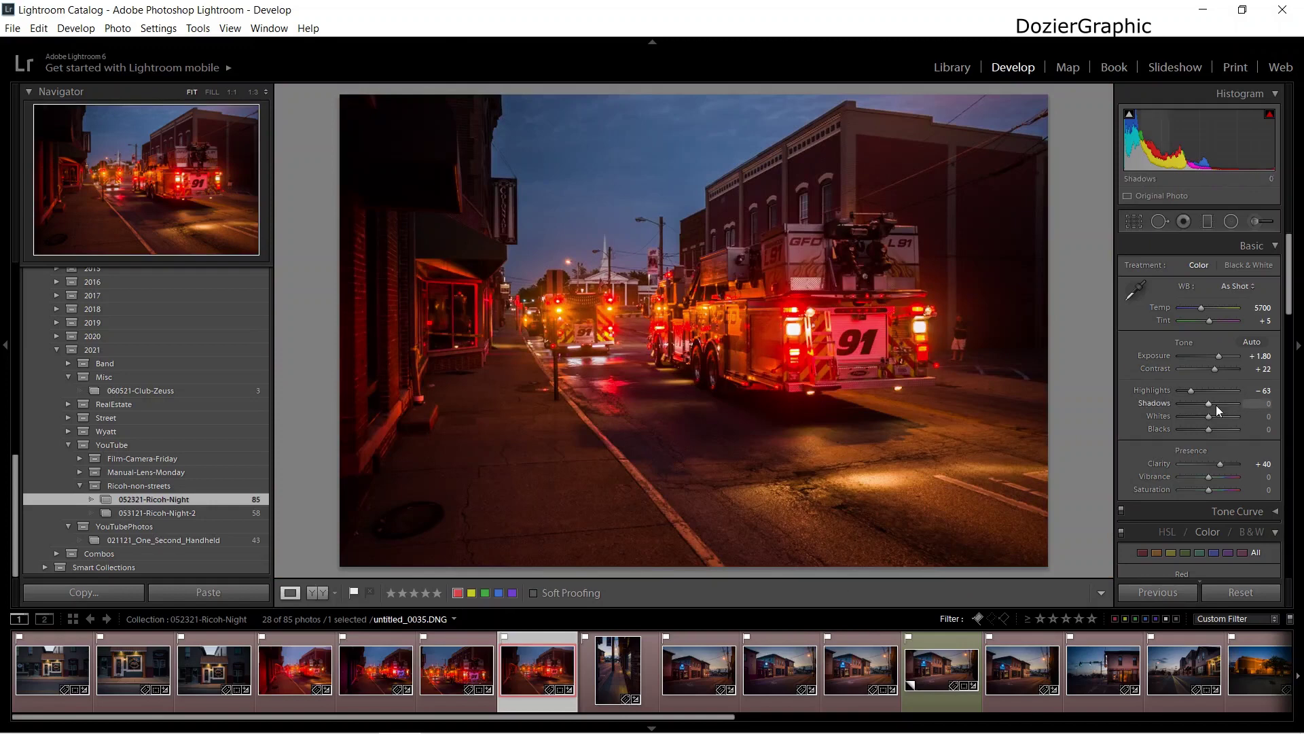
# Try Shadows at +64 and reset it to 0, then reset Highlights and set them to -45
pyautogui.moveTo(1209, 403); pyautogui.dragTo(1229, 403)
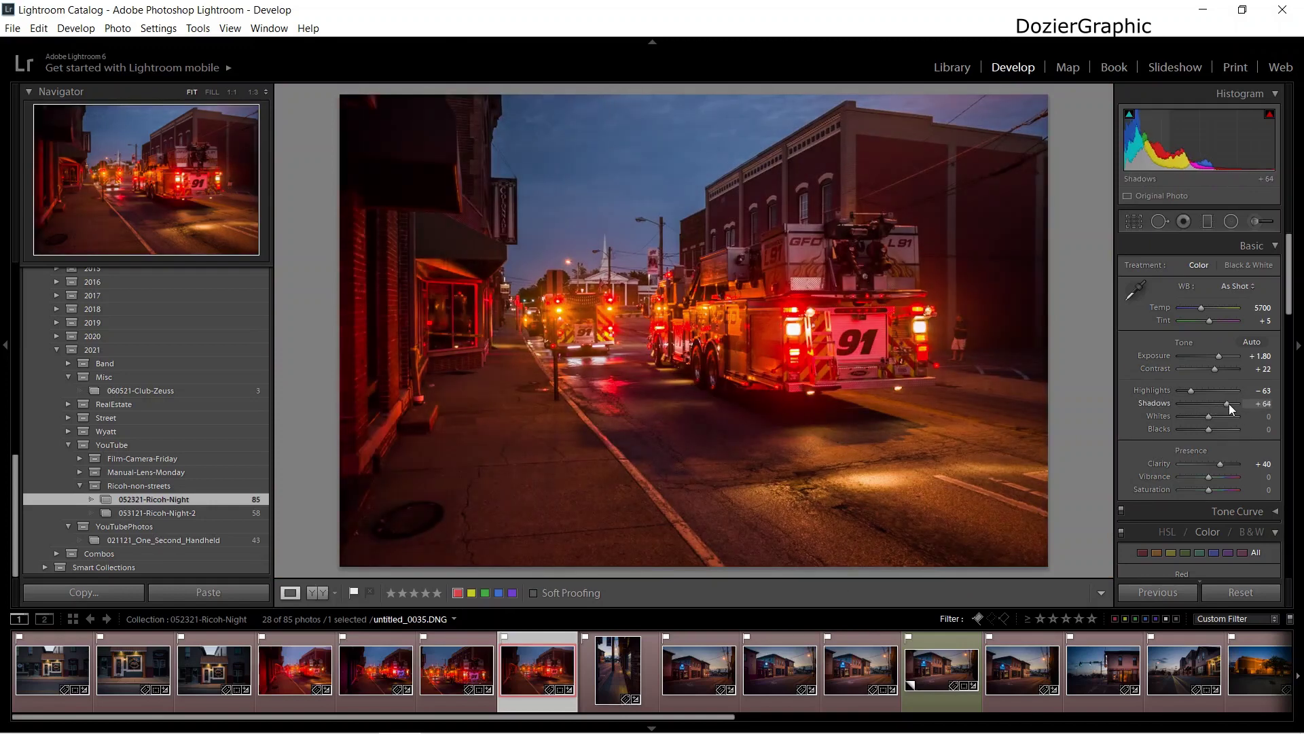
pyautogui.doubleClick(1153, 403)
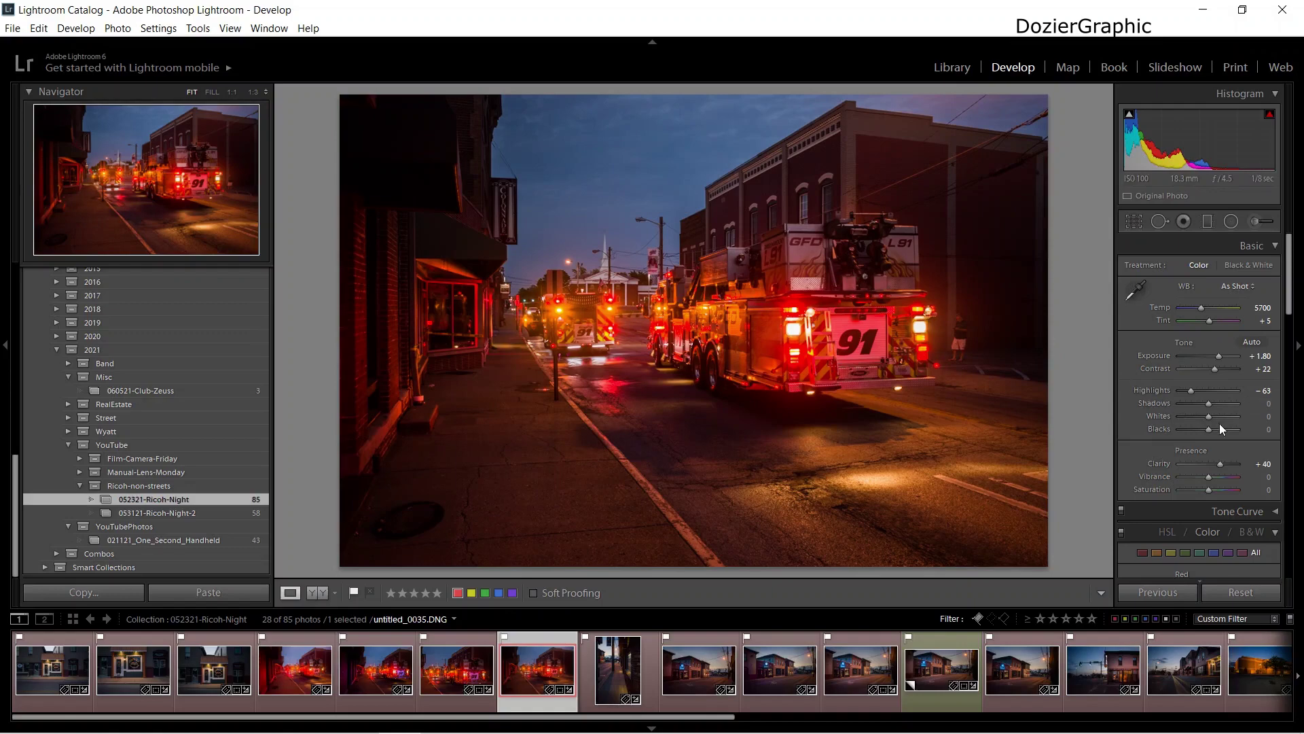
pyautogui.doubleClick(1152, 389)
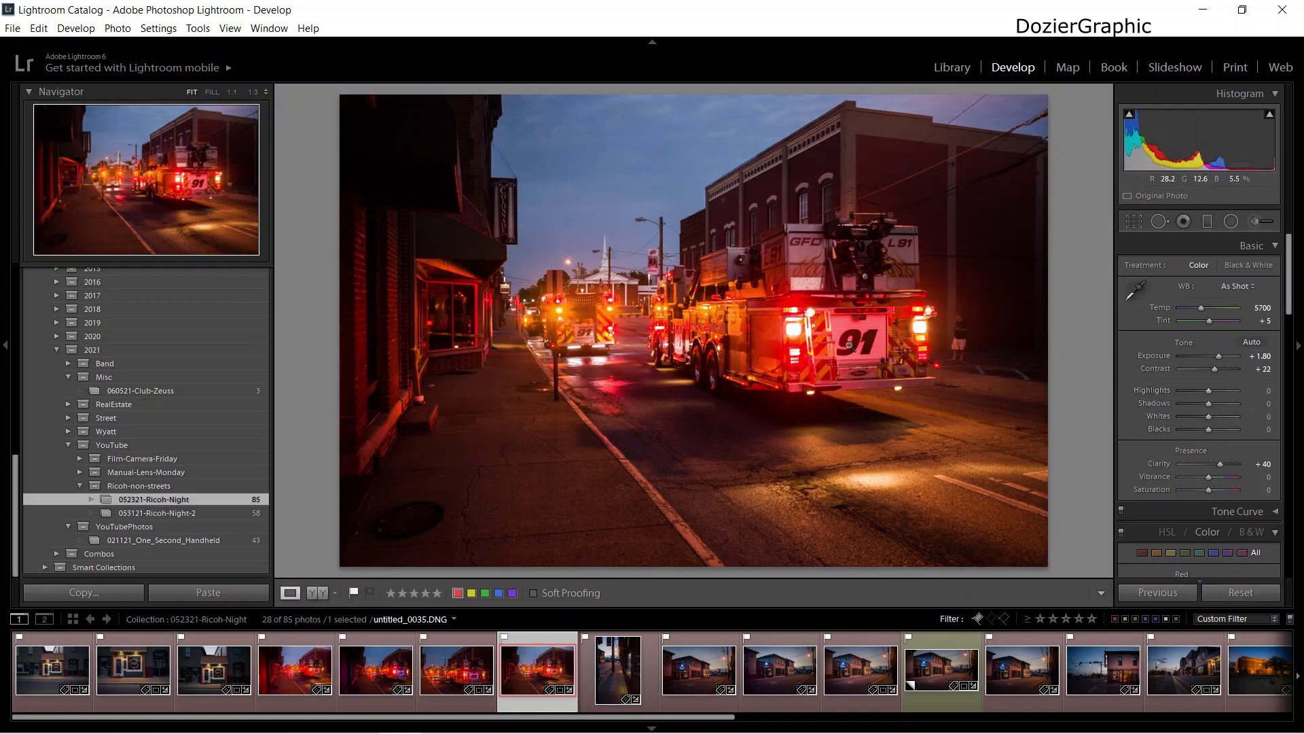
pyautogui.click(1195, 392)
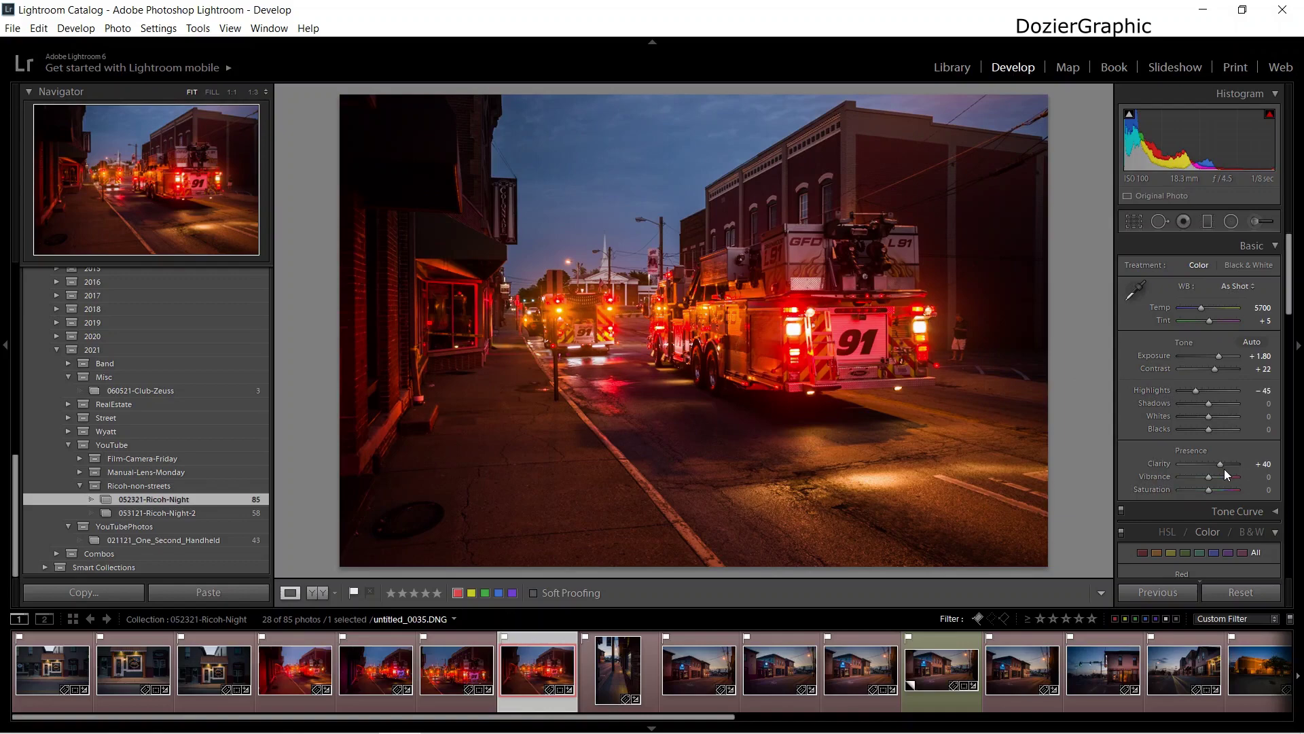
pyautogui.scroll(-5, 1146, 451)
pyautogui.scroll(-2, 1145, 451)
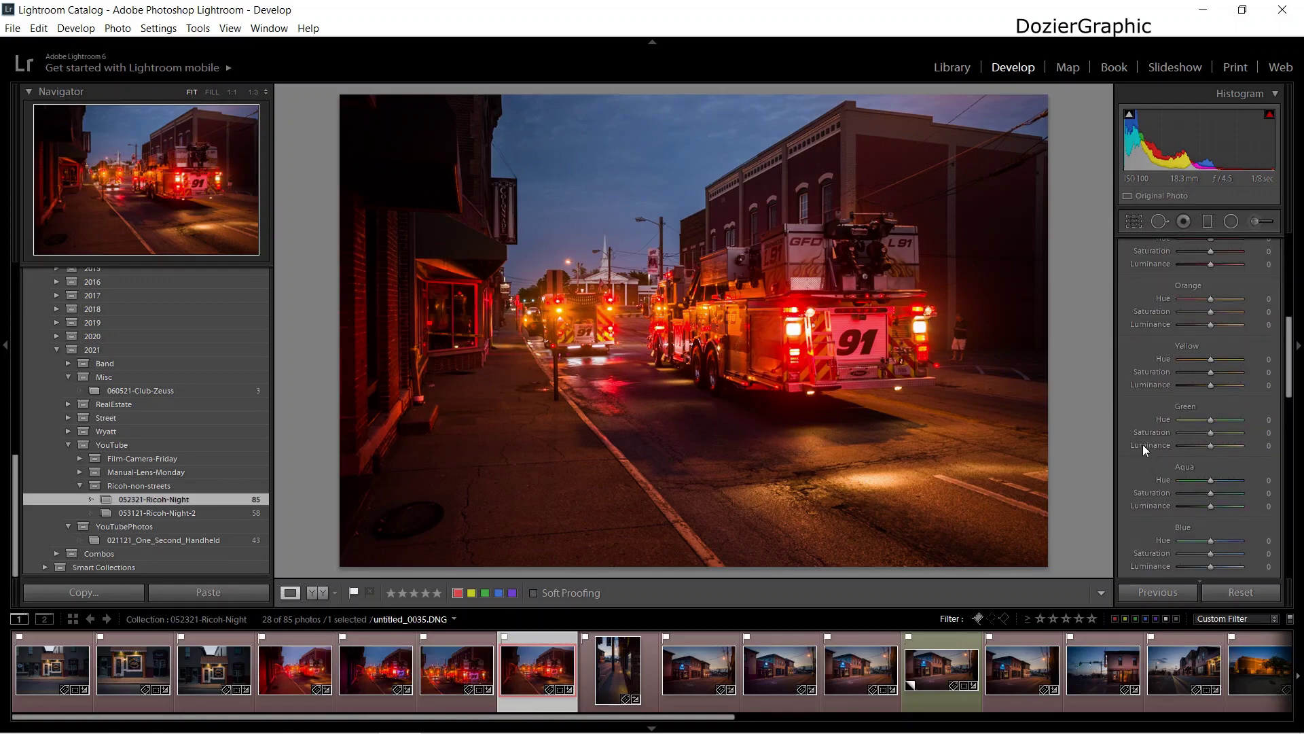
pyautogui.scroll(-5, 1140, 443)
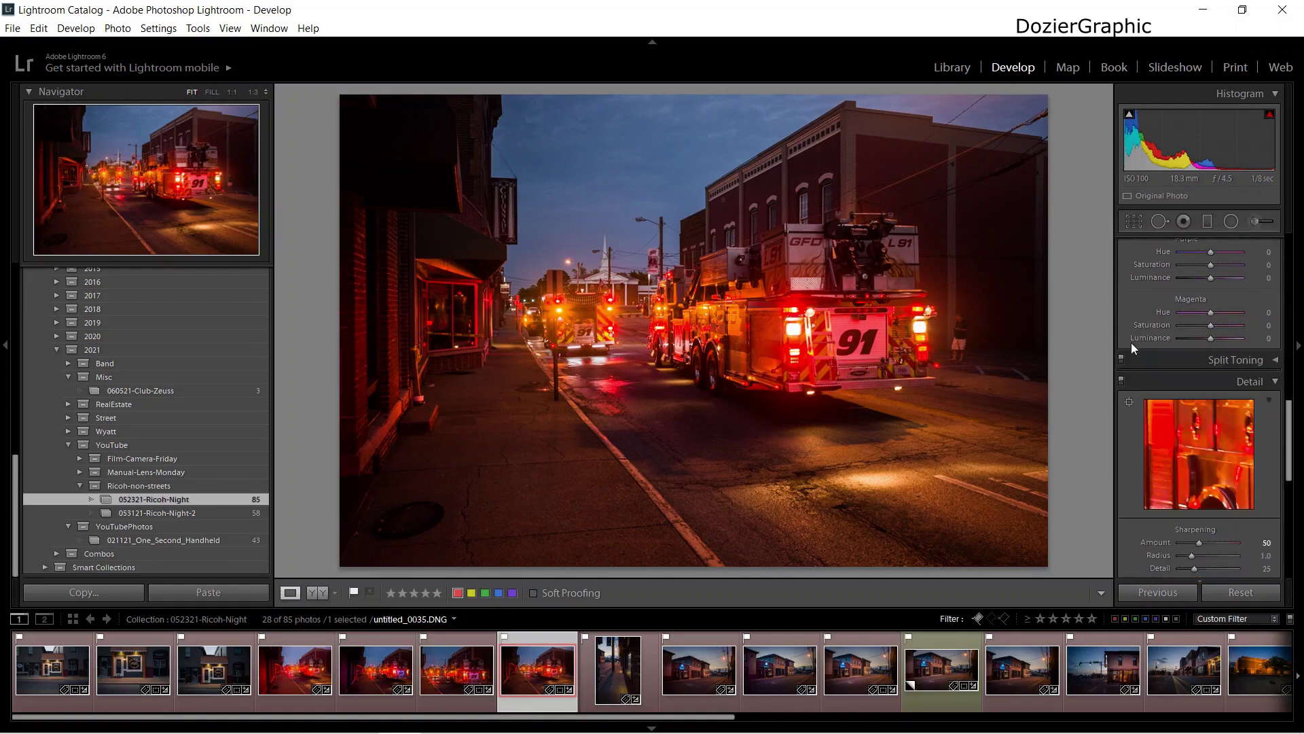
pyautogui.scroll(-3, 1131, 342)
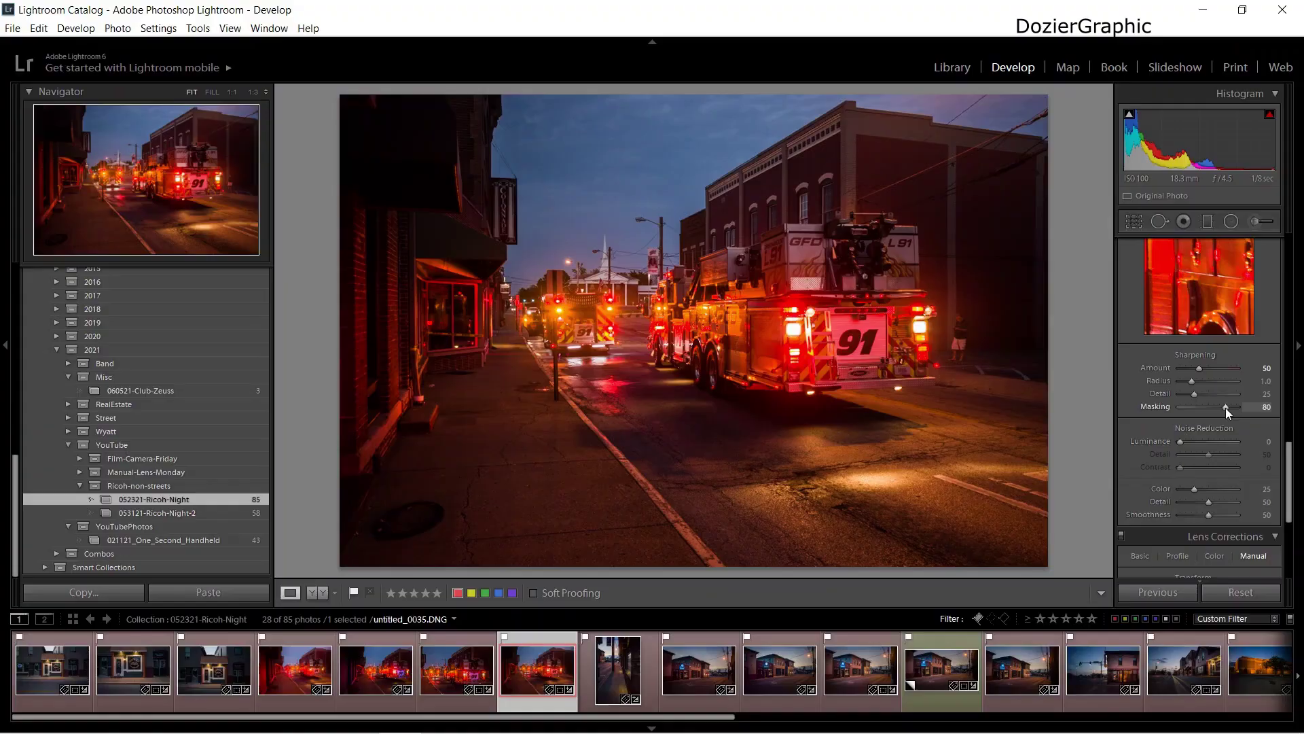
# Alt-drag the Sharpening Masking slider while previewing the edge mask, settling it at 82
pyautogui.press('alt')
pyautogui.moveTo(1225, 408); pyautogui.dragTo(1172, 406)
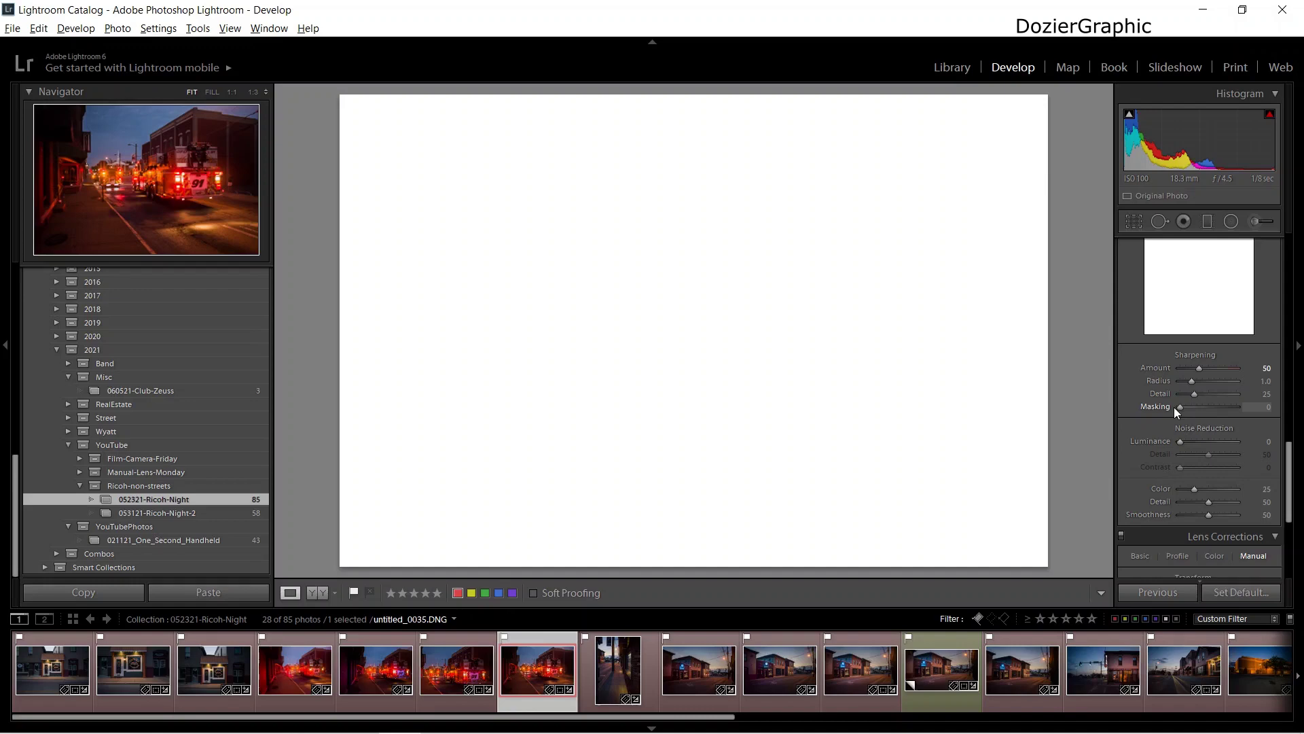
pyautogui.moveTo(1174, 407); pyautogui.dragTo(1225, 406)
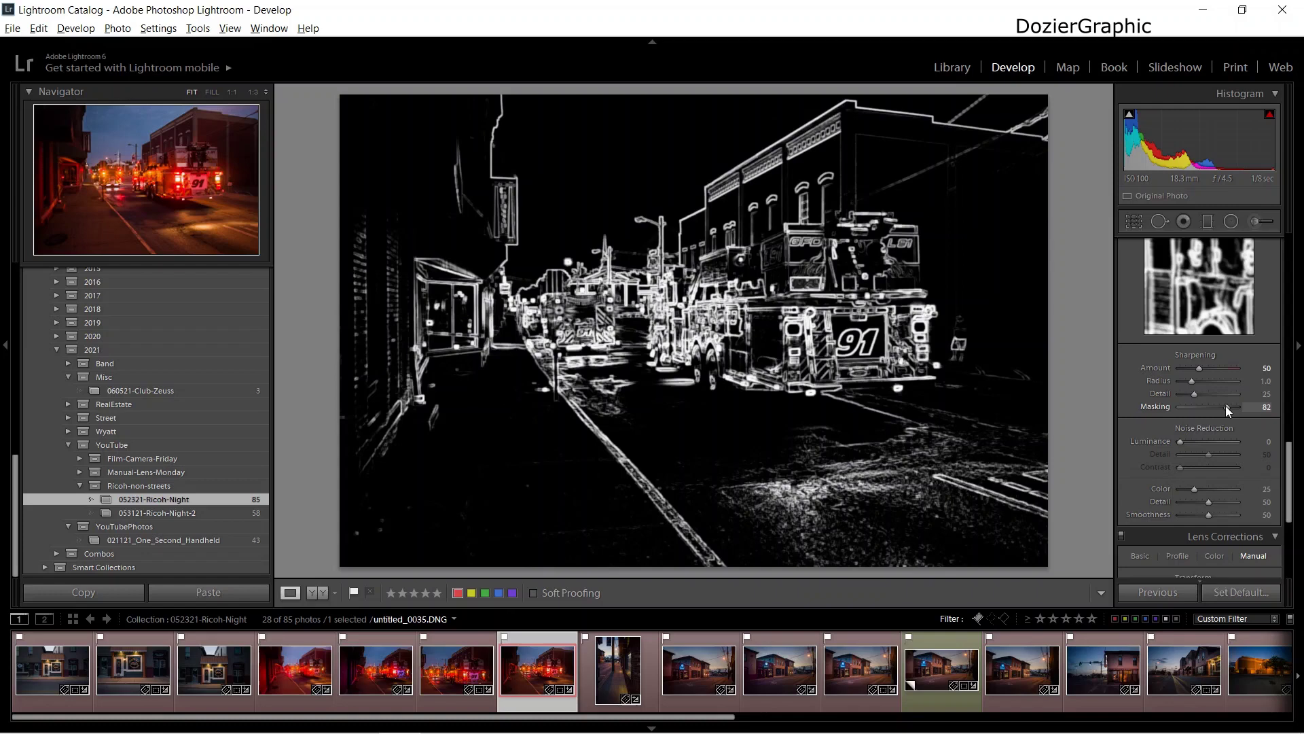
pyautogui.moveTo(1226, 405); pyautogui.dragTo(1226, 406)
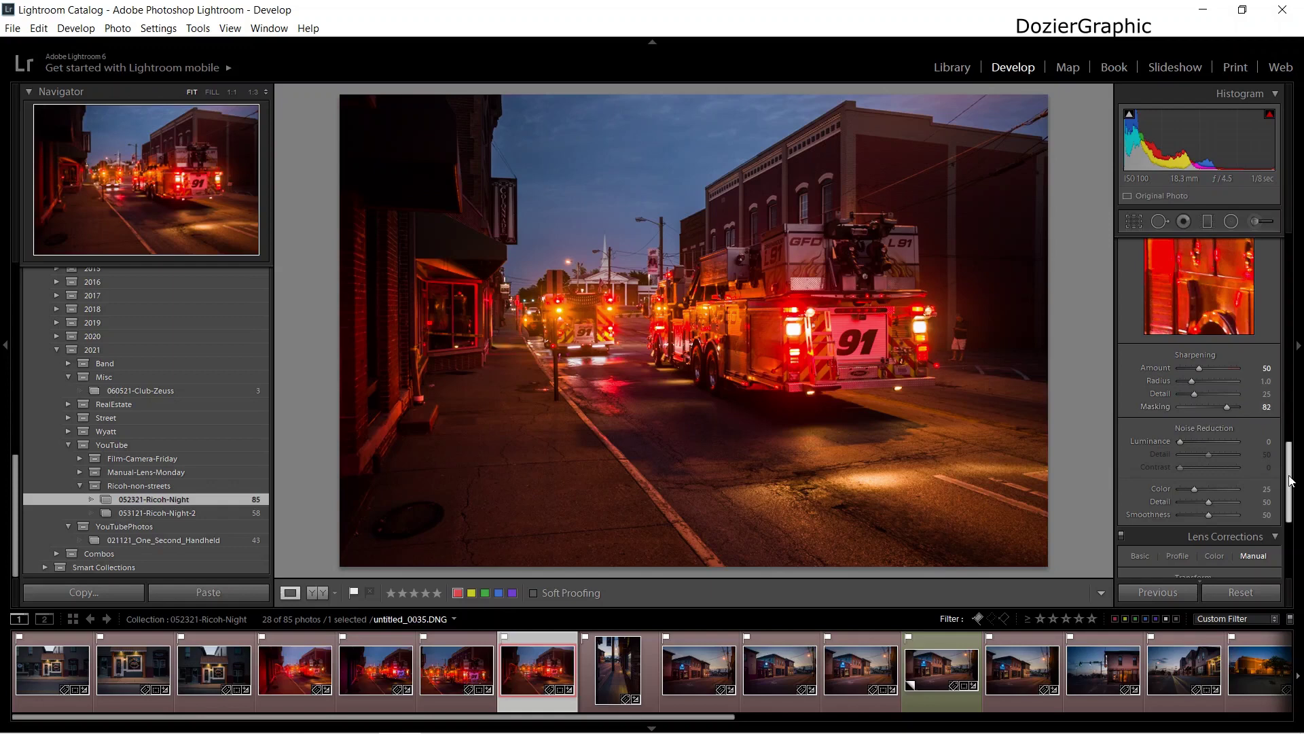
pyautogui.moveTo(1291, 475); pyautogui.dragTo(1290, 269)
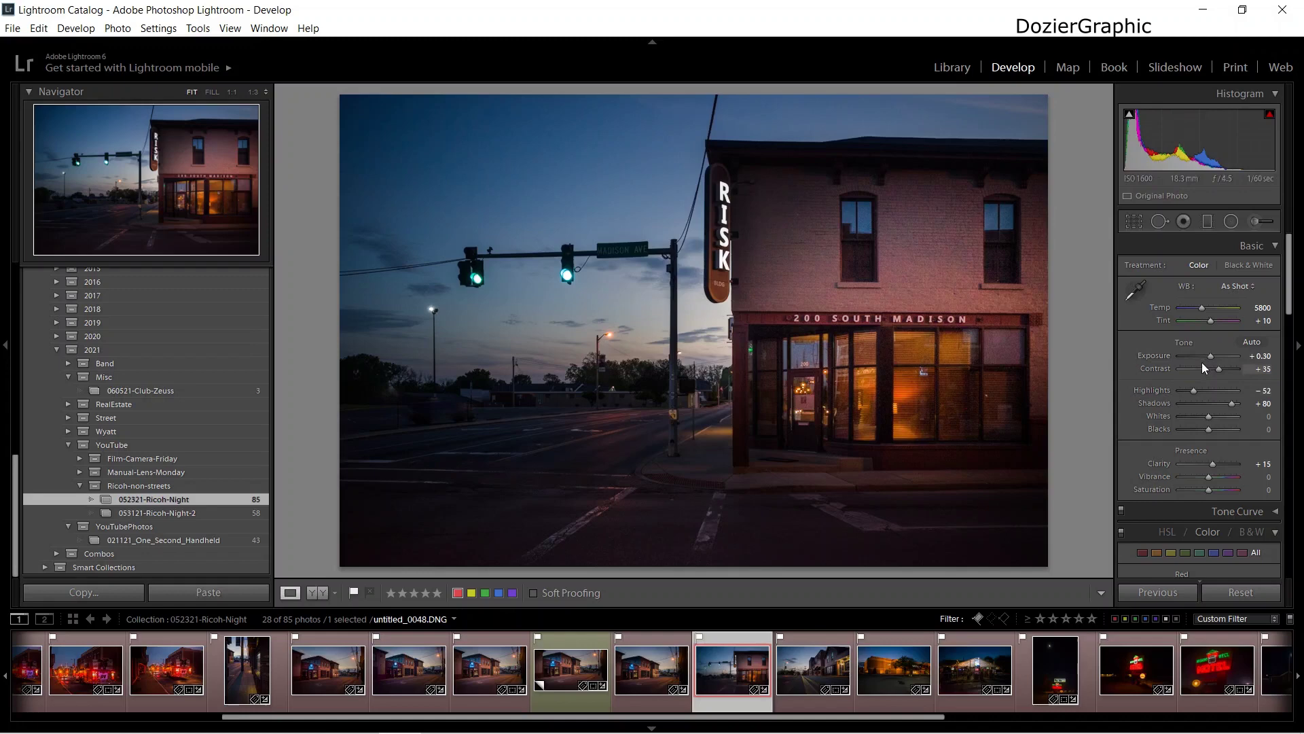
# Raise the RISK building photo's Exposure from +0.30 to +0.40
pyautogui.press('Up')
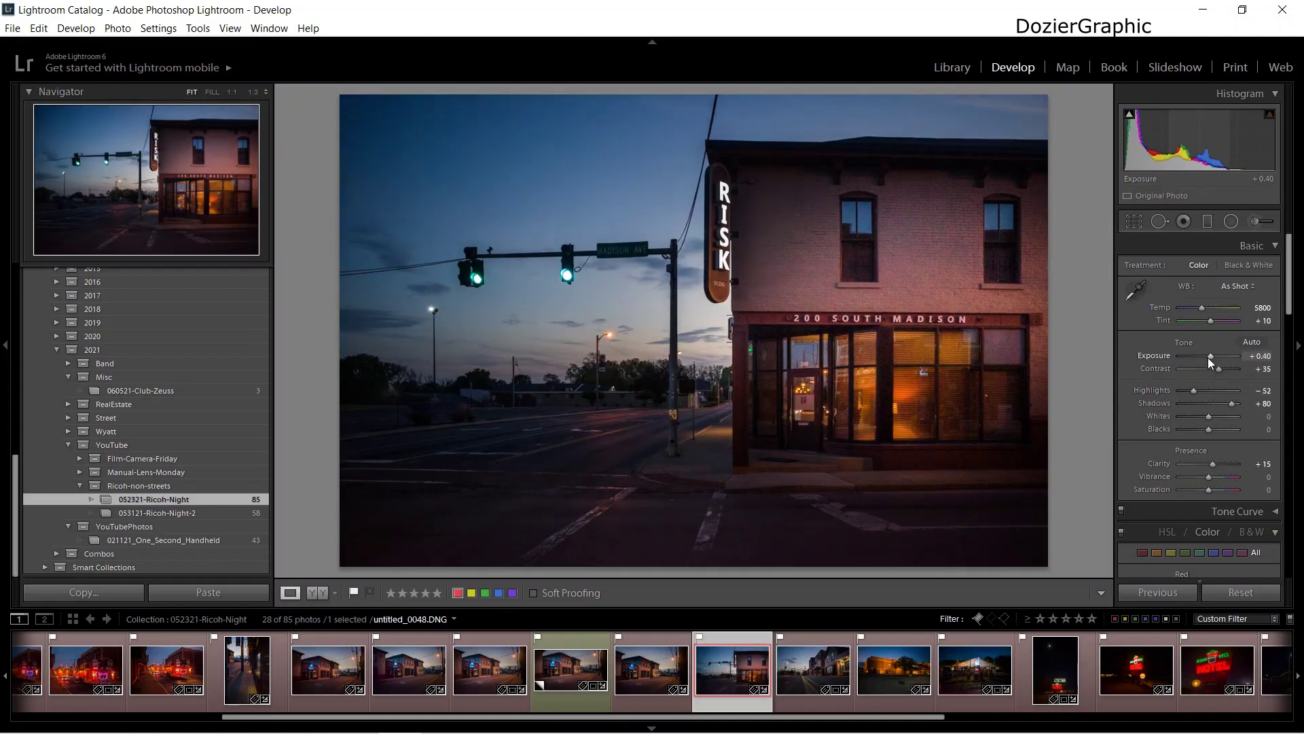
pyautogui.scroll(-3, 1185, 467)
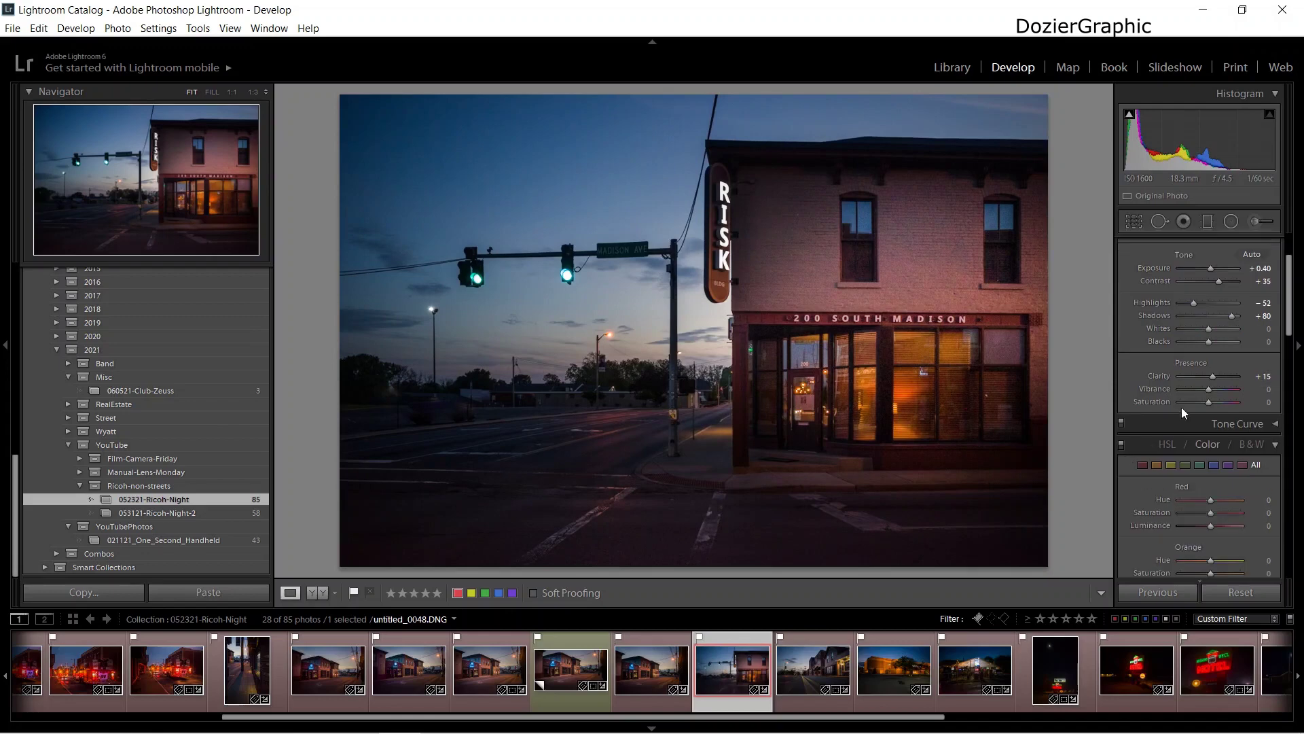
pyautogui.scroll(-10, 1144, 447)
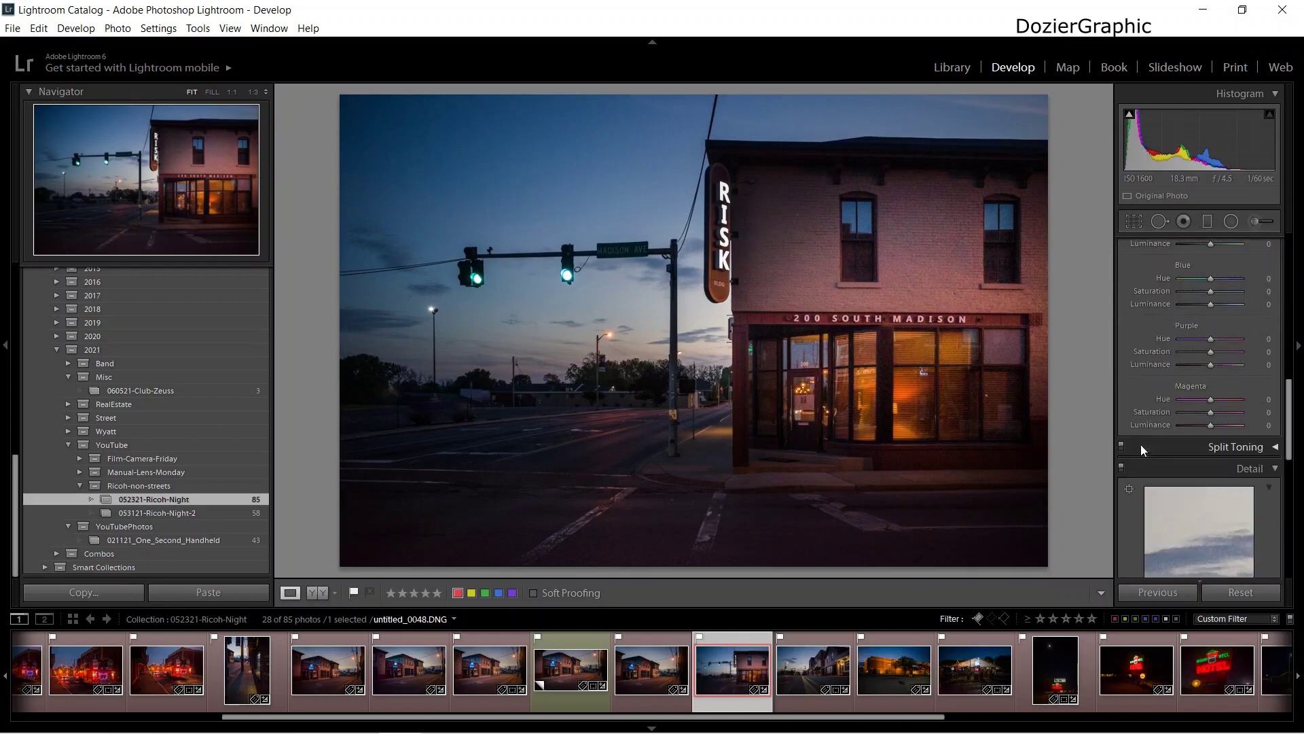
pyautogui.scroll(-10, 1139, 444)
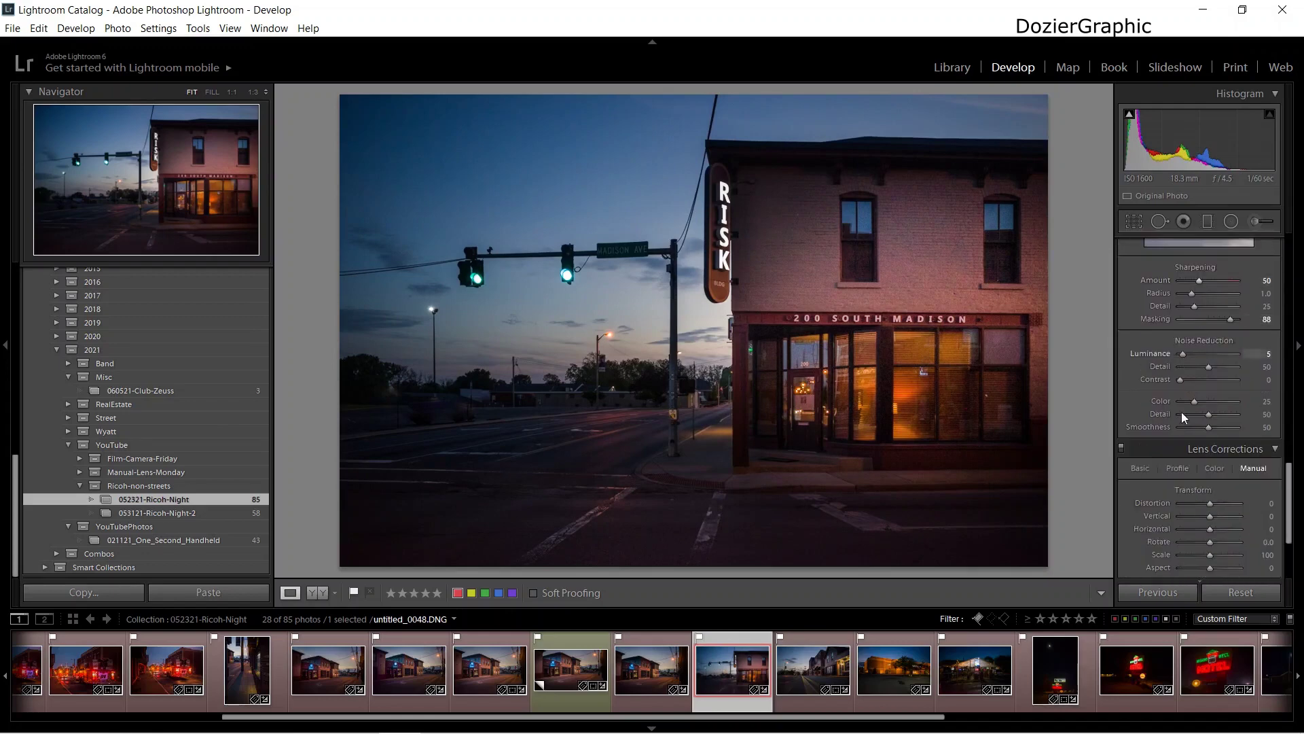
pyautogui.scroll(20, 1125, 406)
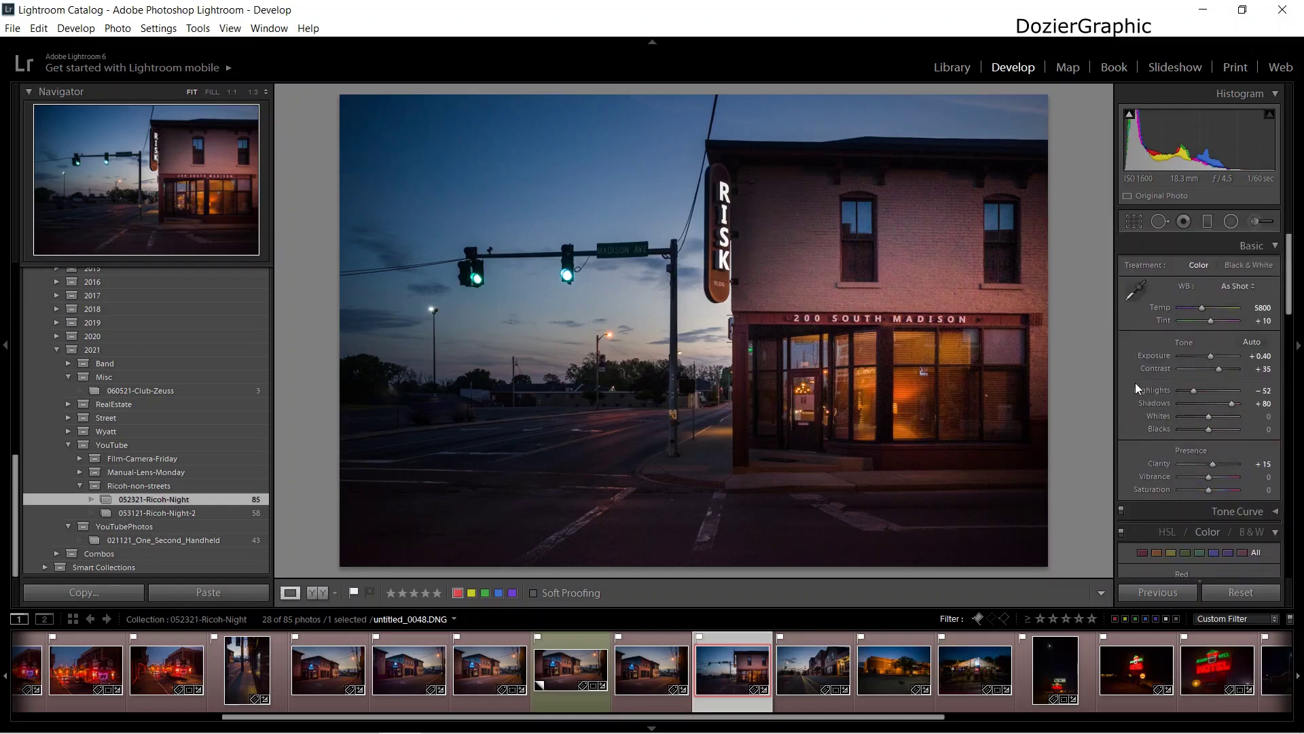
# Compare the building with its radial glow off and on, then select the existing filter
pyautogui.click(1231, 220)
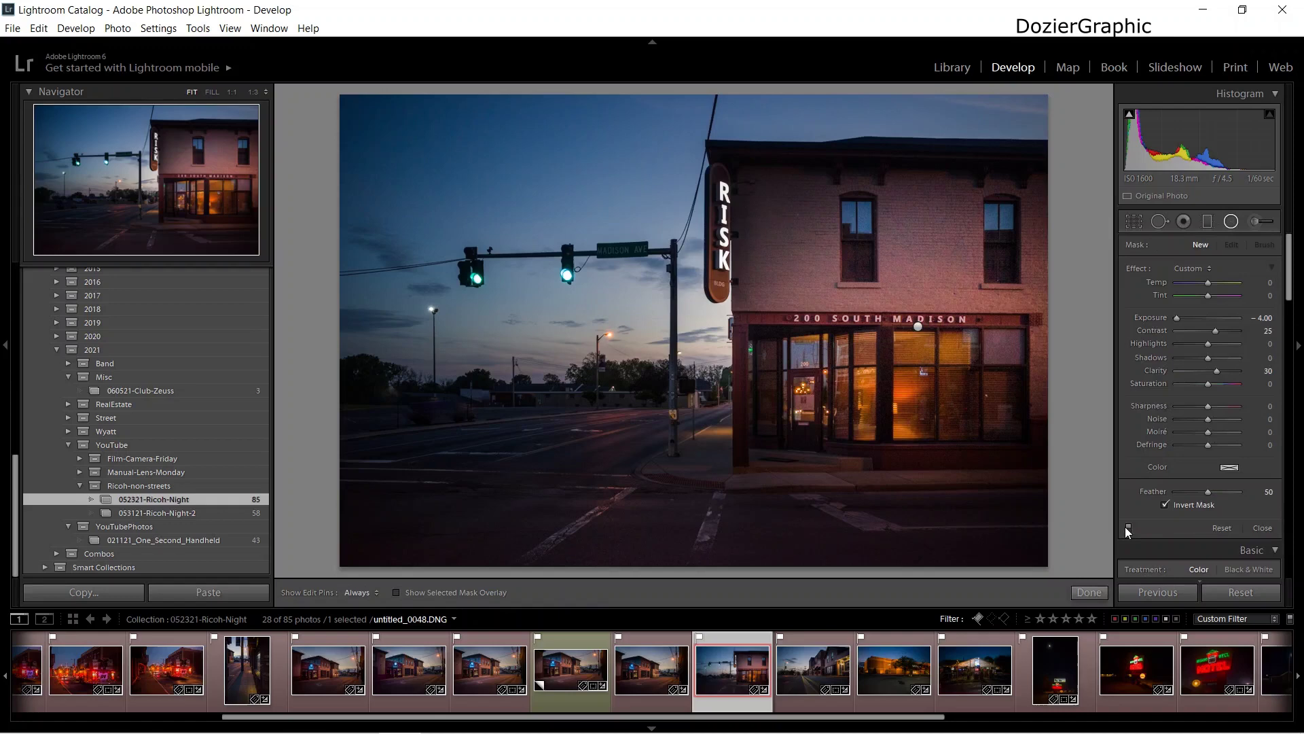
pyautogui.click(1129, 527)
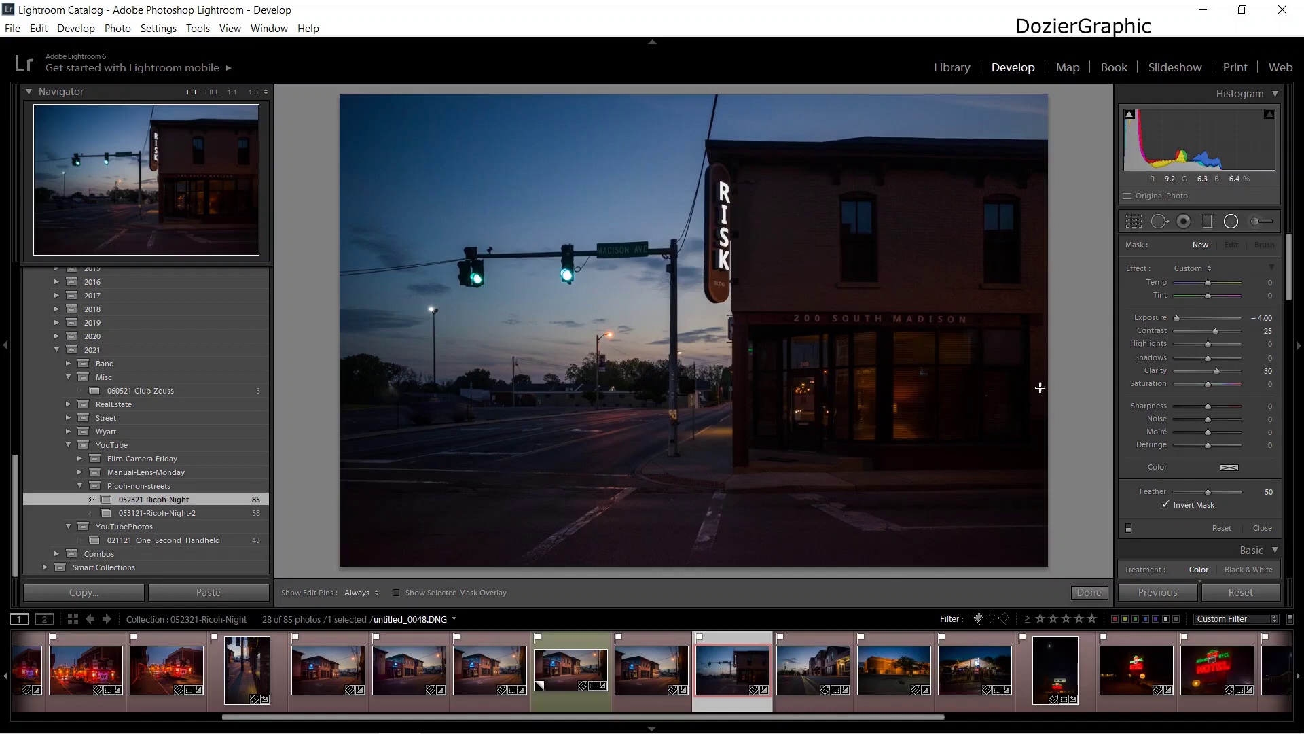
pyautogui.click(1129, 528)
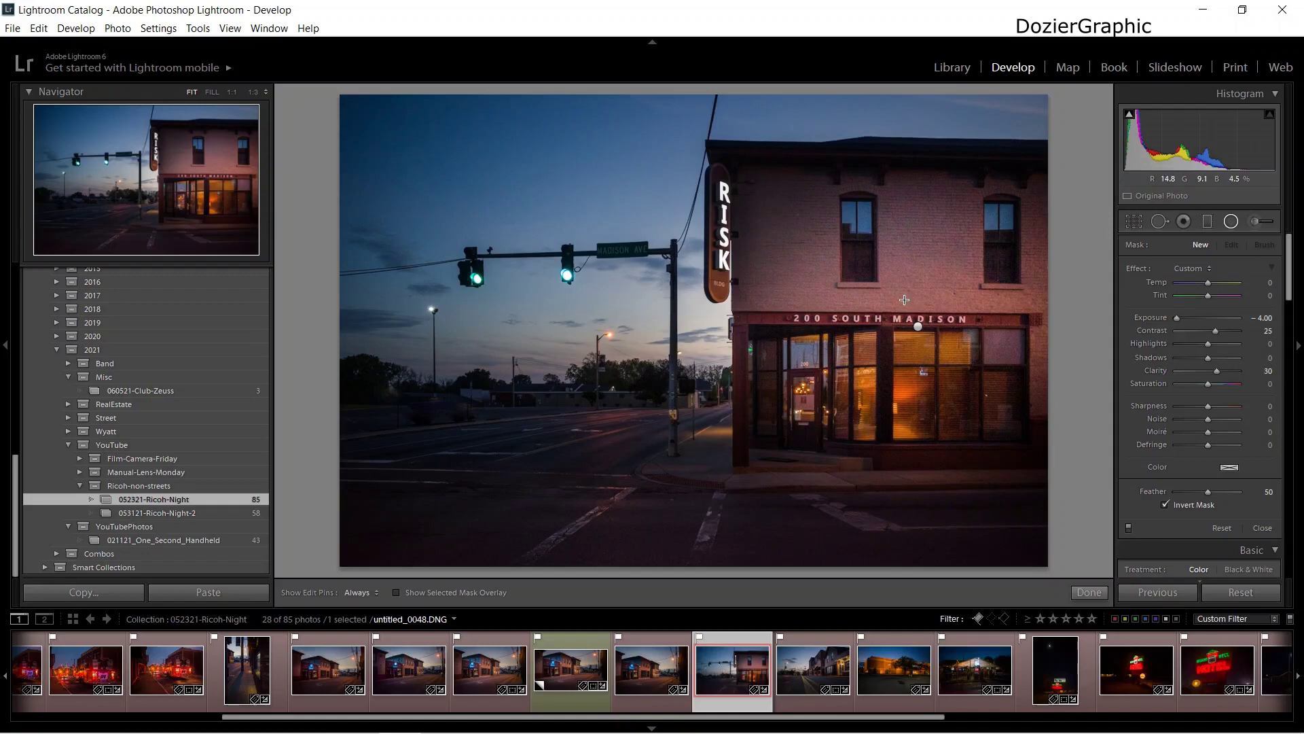
pyautogui.click(917, 329)
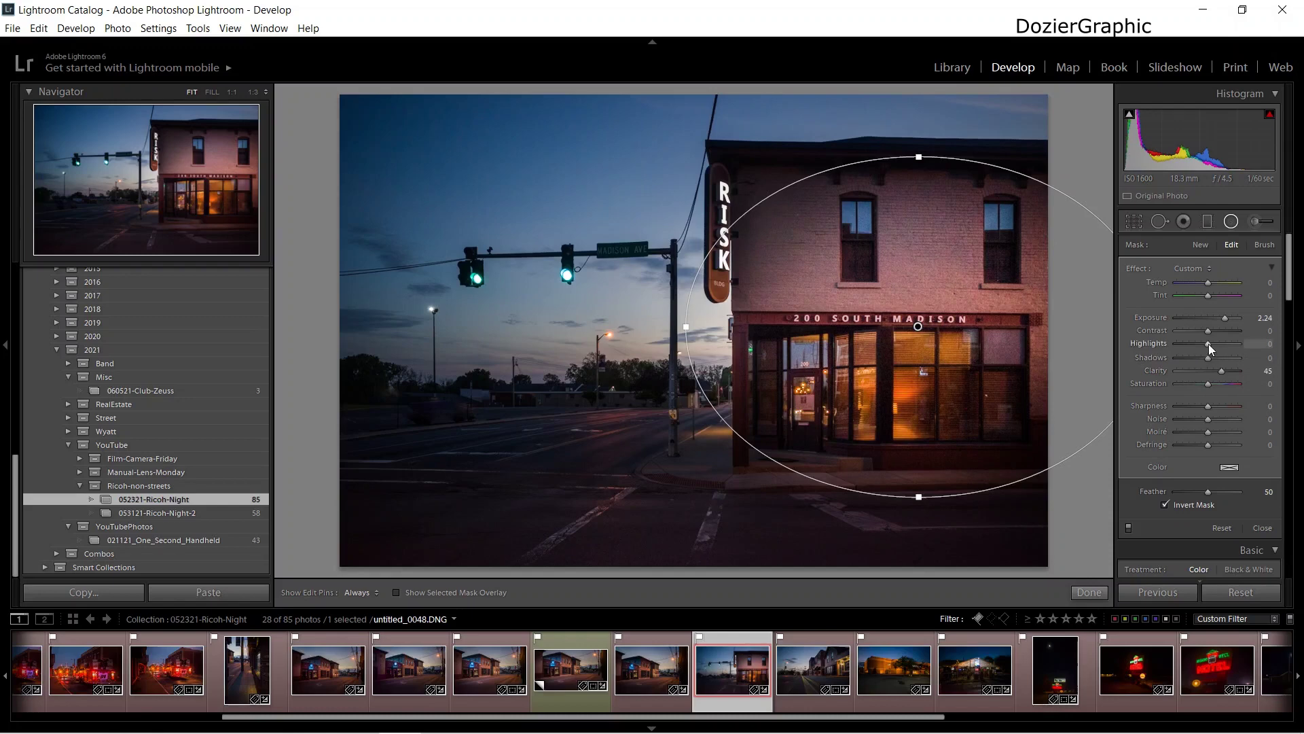
# Lower the building glow's Highlights to −12 and check the result with the glow toggled
pyautogui.moveTo(1207, 345); pyautogui.dragTo(1201, 346)
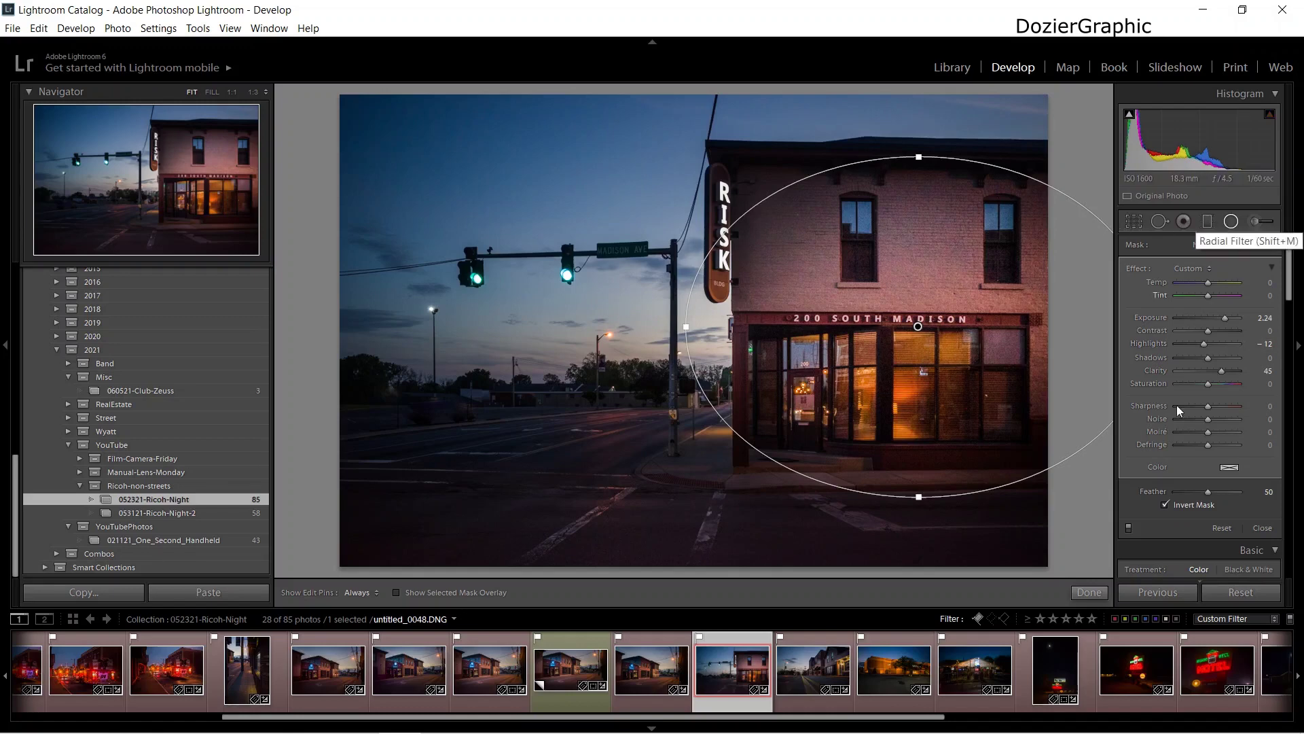
pyautogui.click(1128, 528)
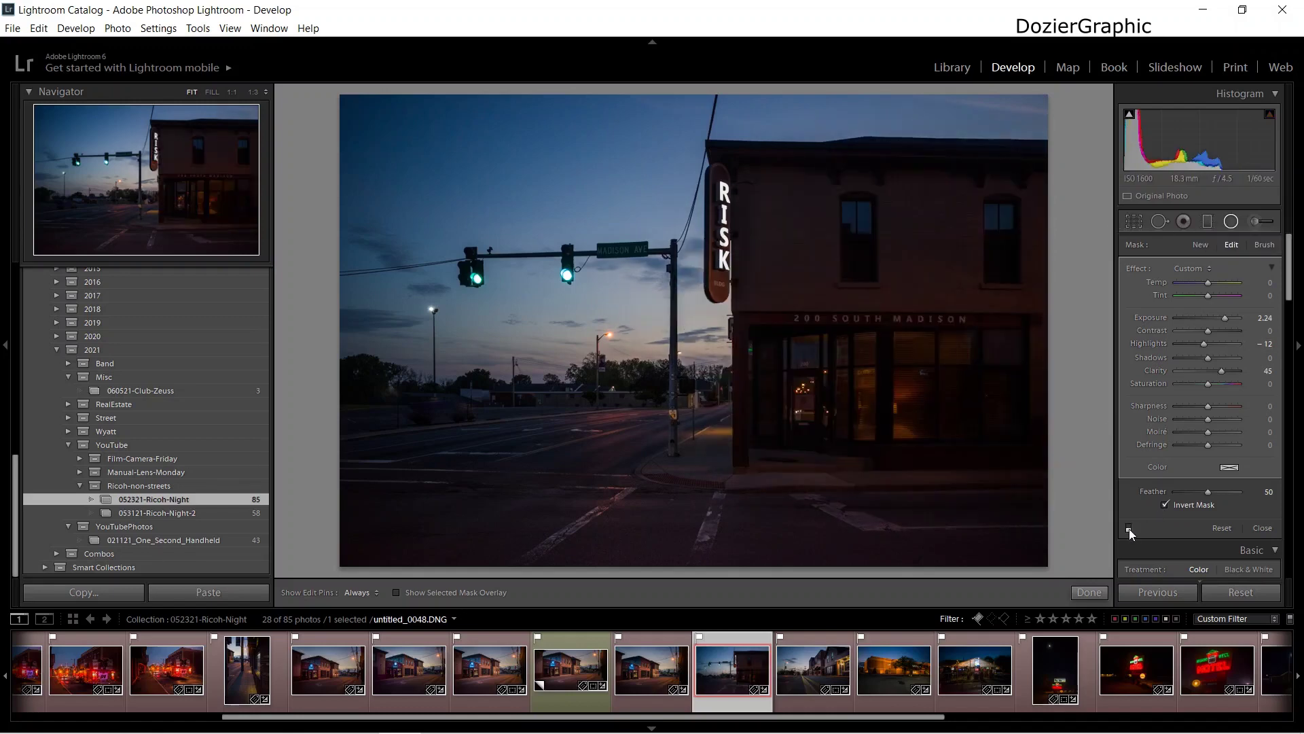
pyautogui.click(1129, 529)
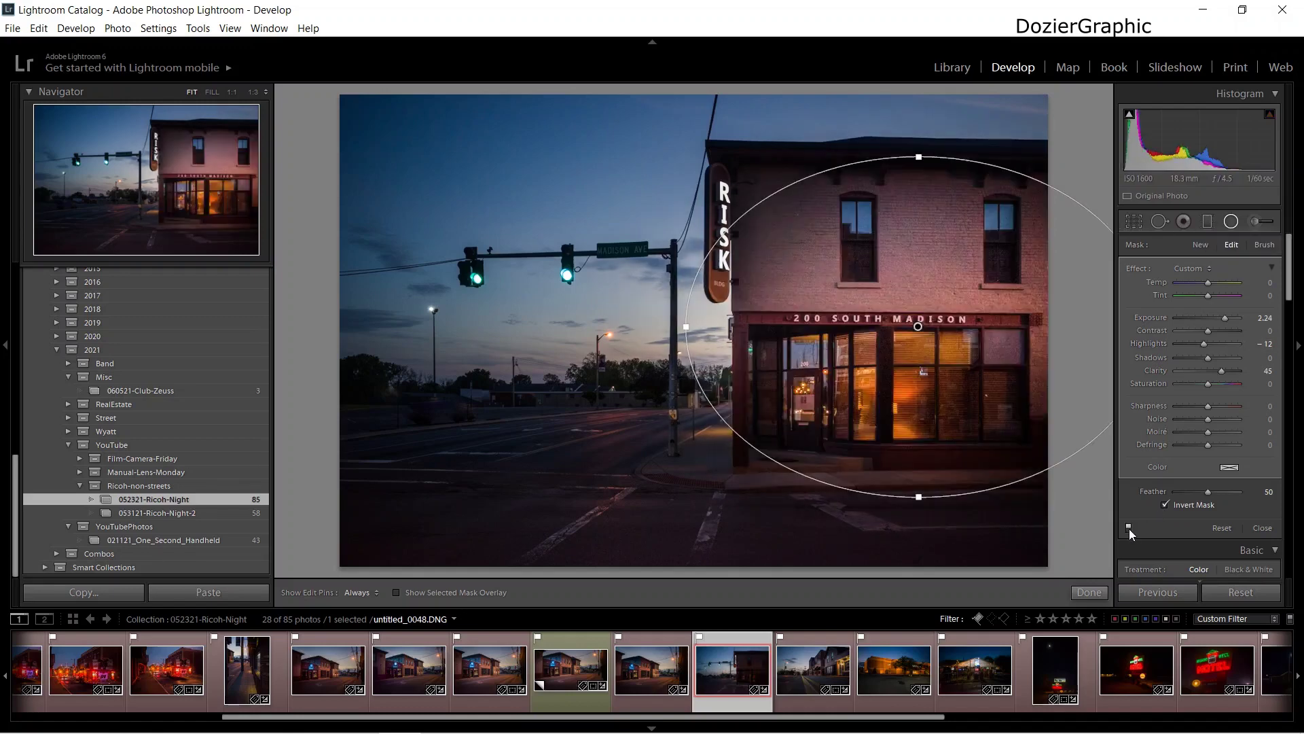
pyautogui.click(1233, 226)
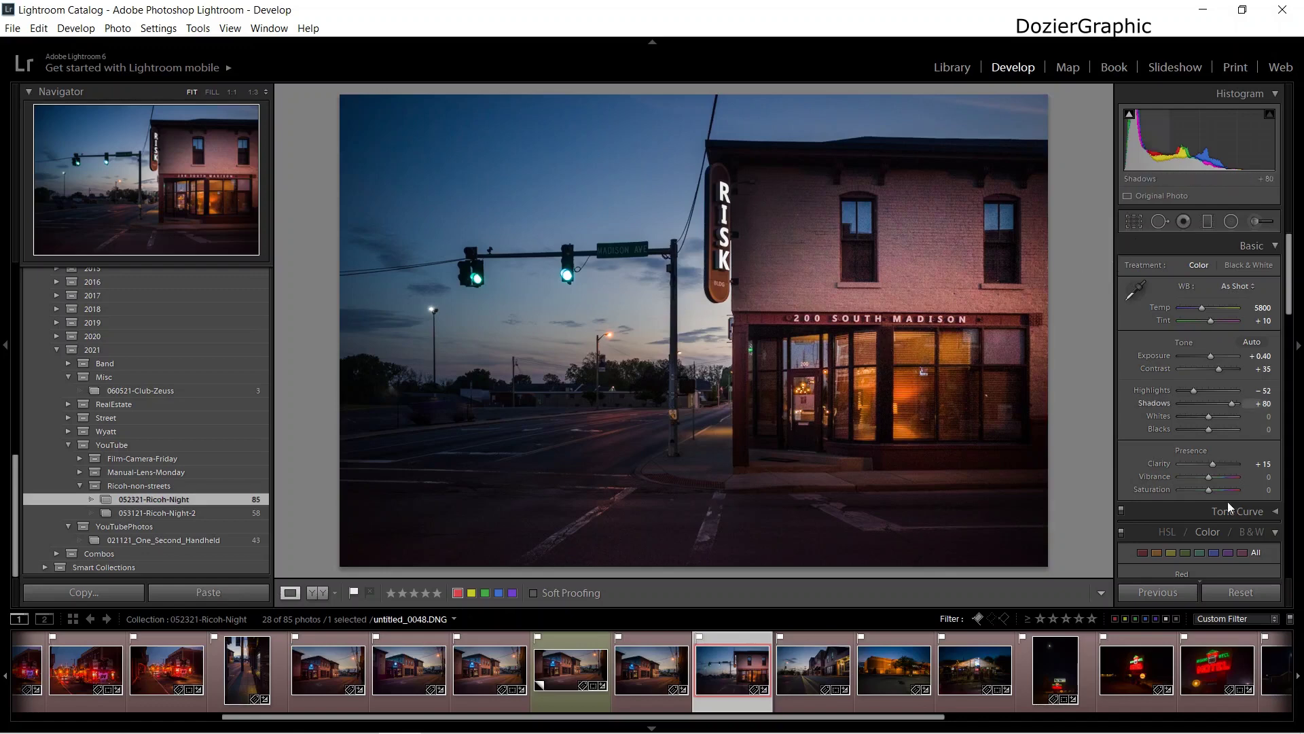
pyautogui.click(1231, 221)
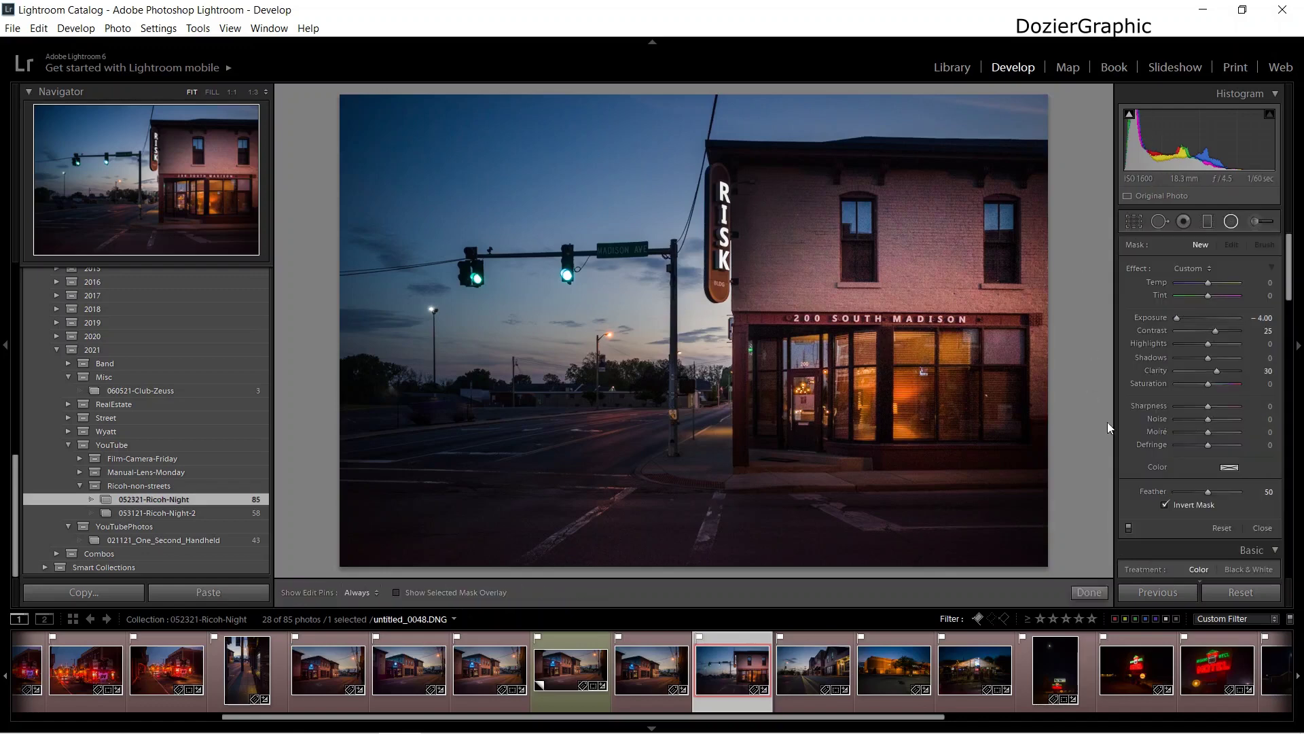
# Compare the street photo with its radial glow off and on, and select the existing filter
pyautogui.click(1128, 528)
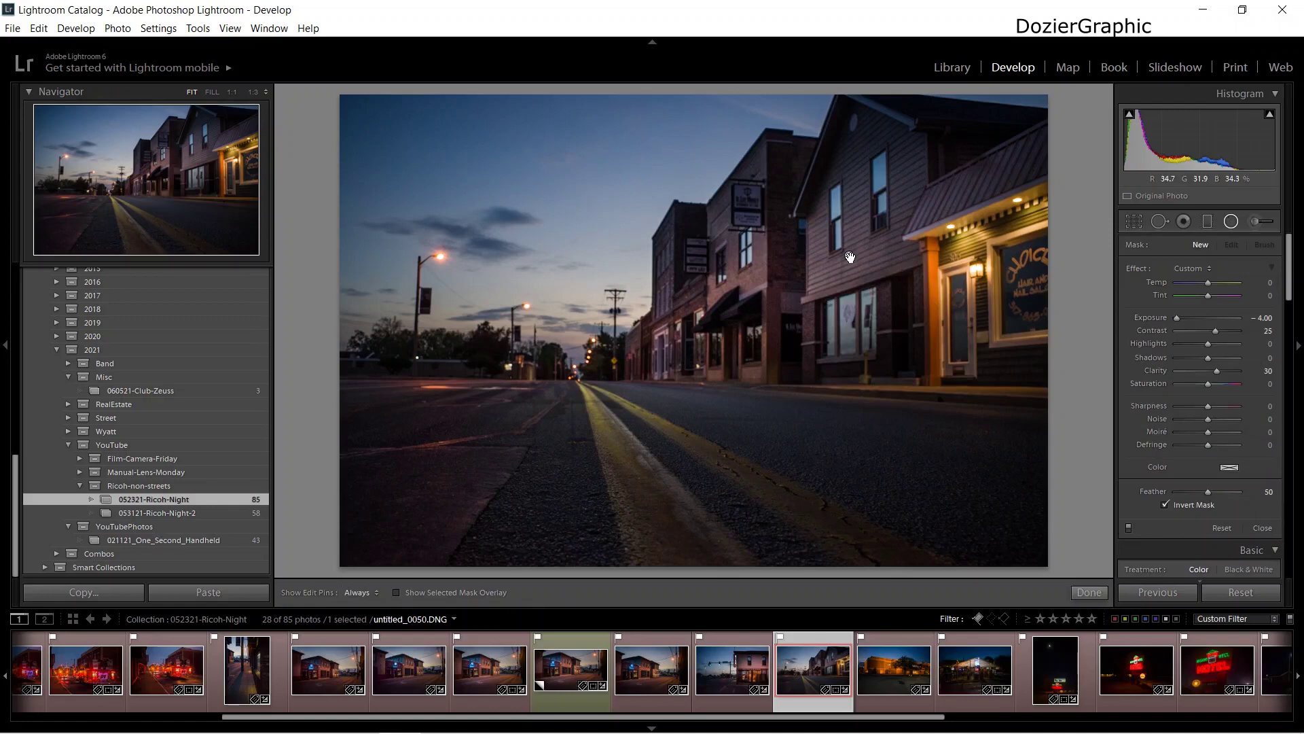
pyautogui.click(1128, 527)
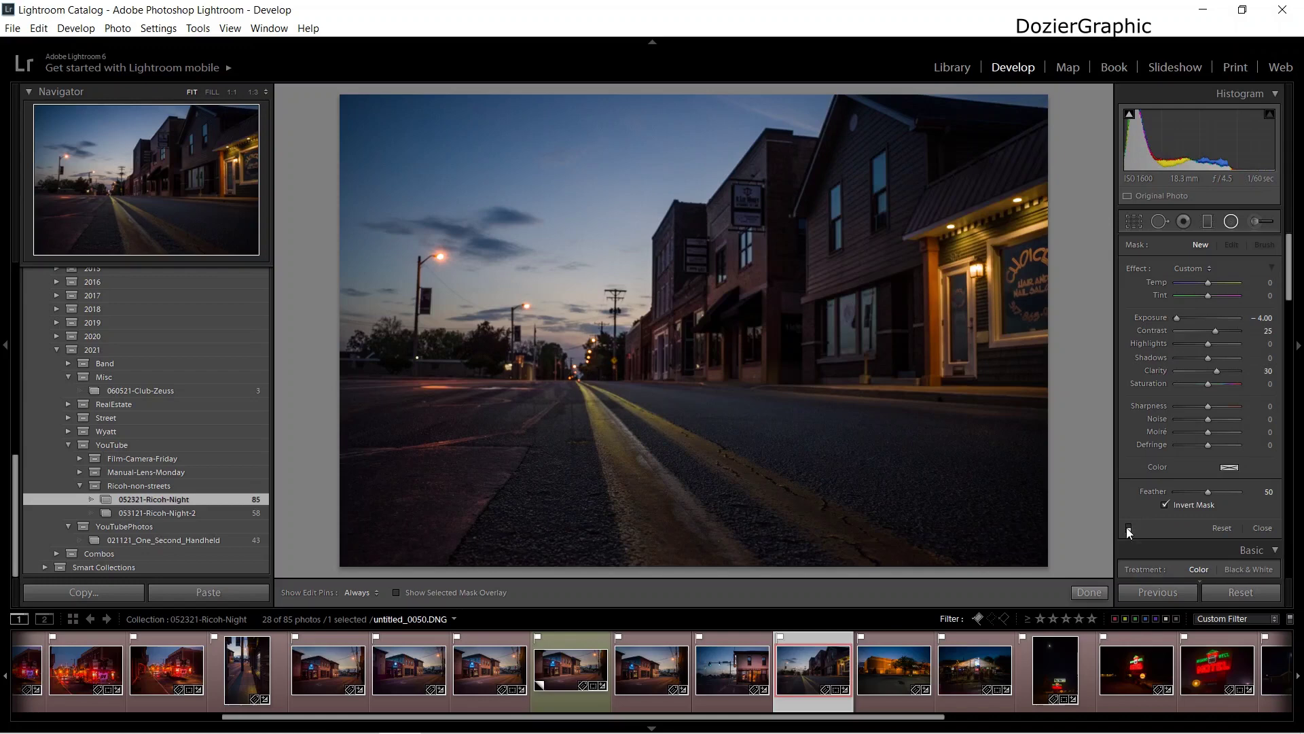
pyautogui.click(1128, 527)
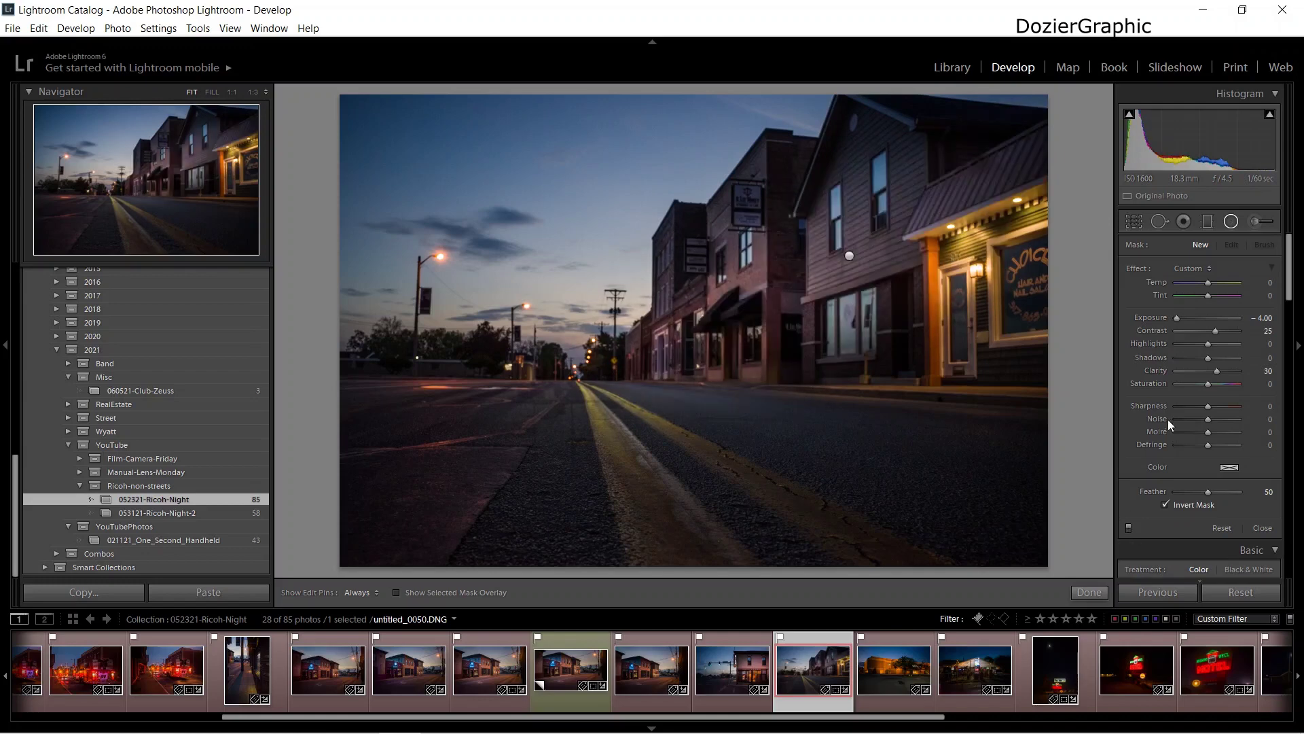
pyautogui.click(851, 256)
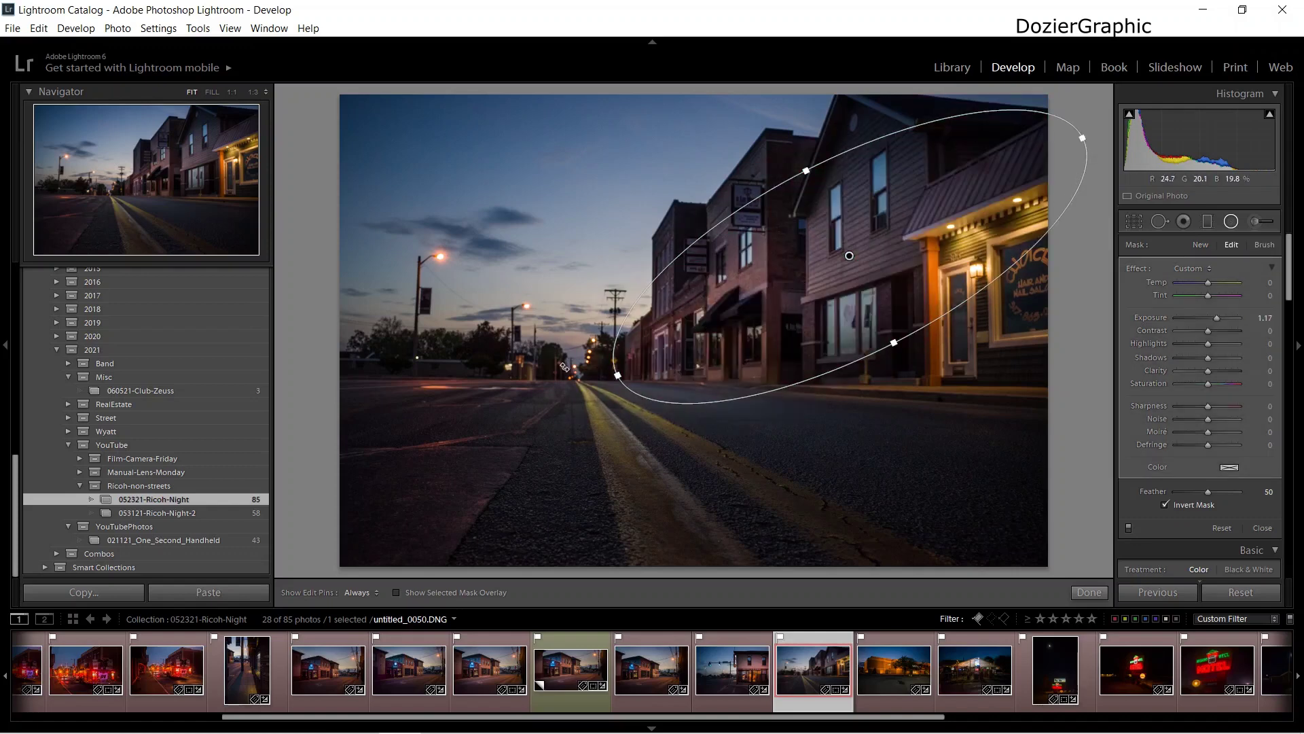
# Draw a trial ellipse on the left, rotate it about 40 degrees, brighten it, then delete it
pyautogui.moveTo(414, 342); pyautogui.dragTo(498, 524)
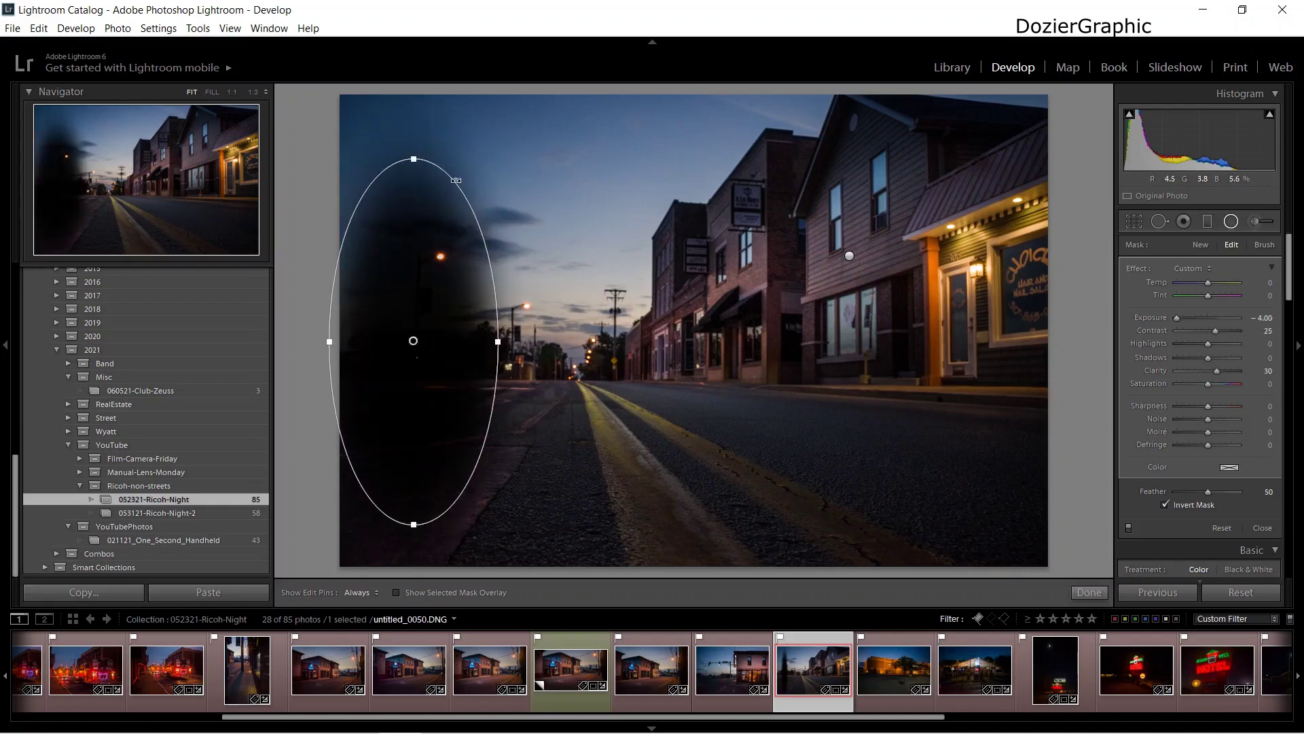
pyautogui.moveTo(466, 189); pyautogui.dragTo(550, 327)
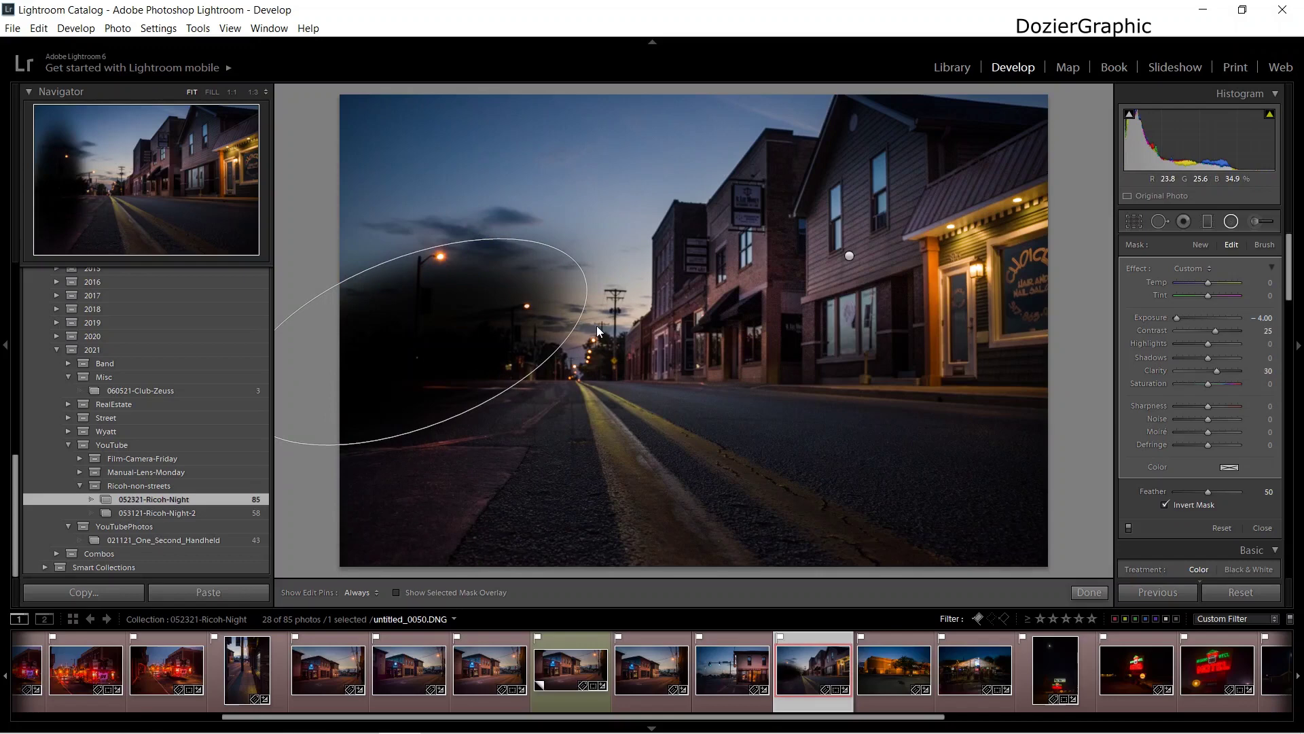
pyautogui.moveTo(1177, 317); pyautogui.dragTo(1254, 321)
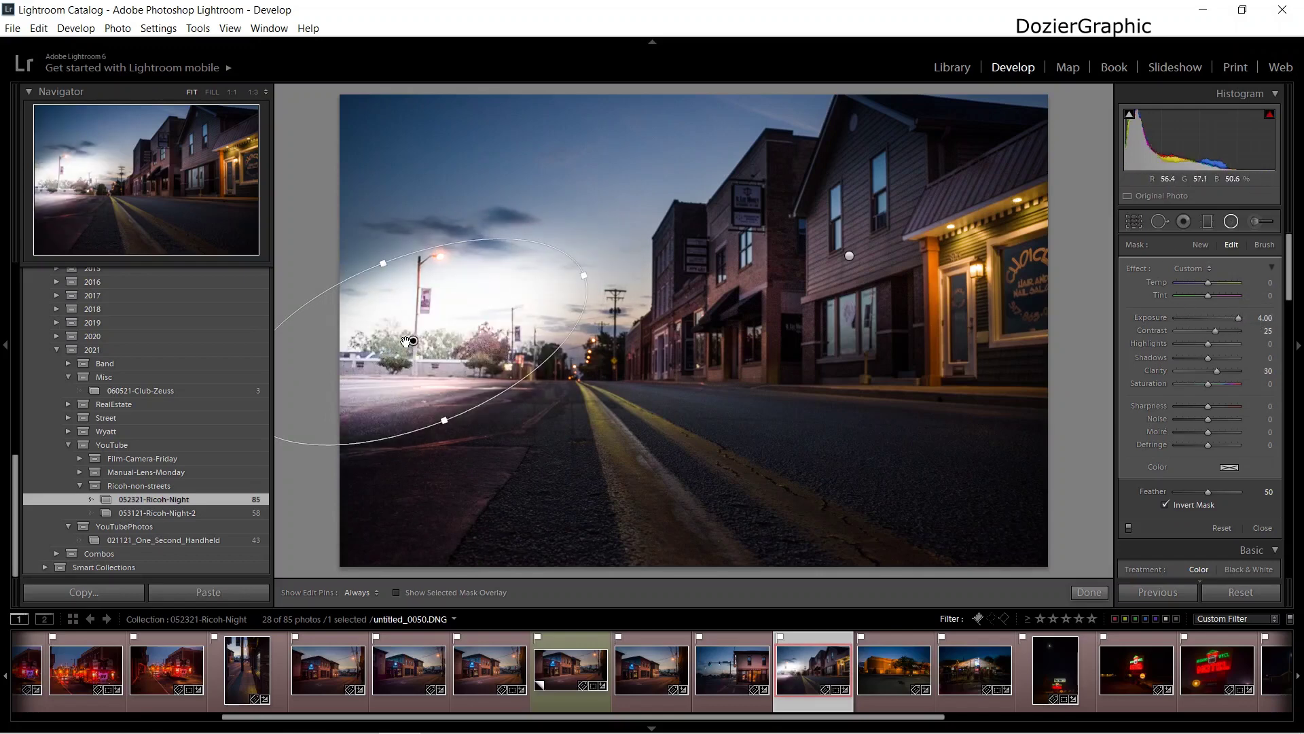
pyautogui.press('Delete')
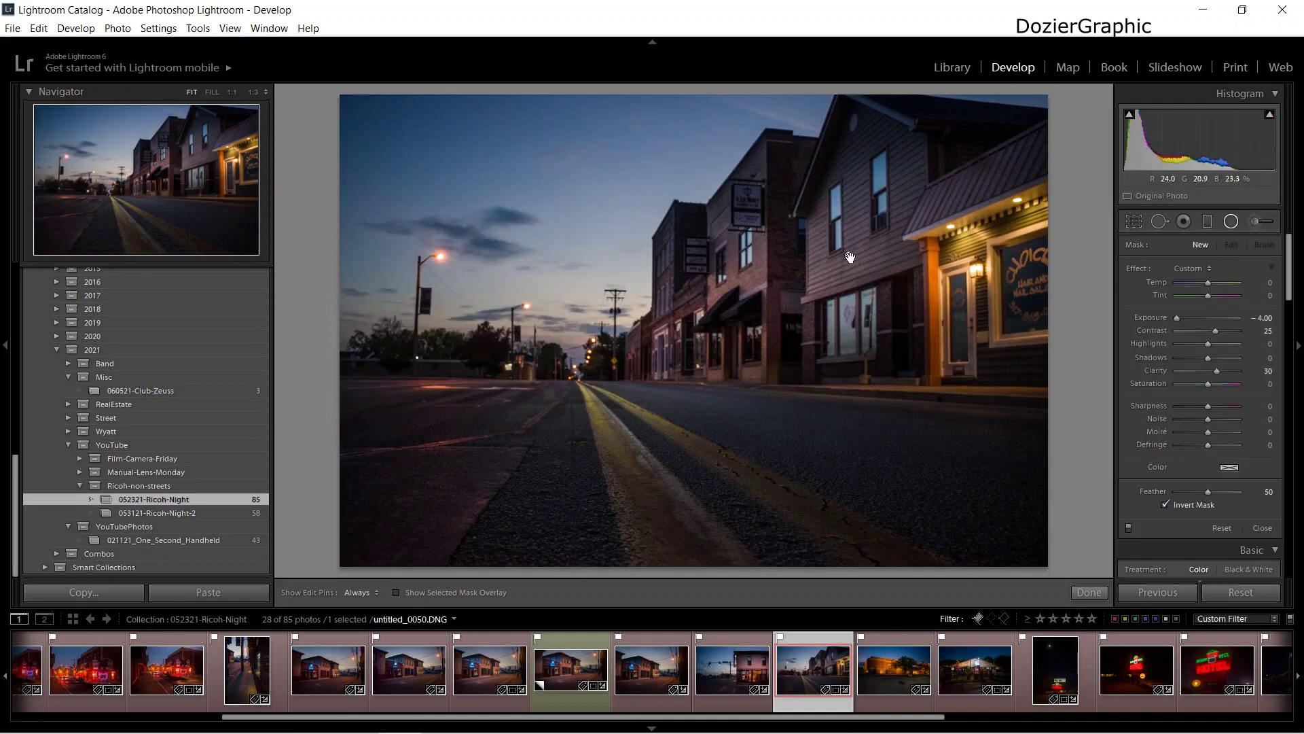
# Reselect the original glow over the buildings and raise its Clarity from 7 to 9
pyautogui.click(849, 255)
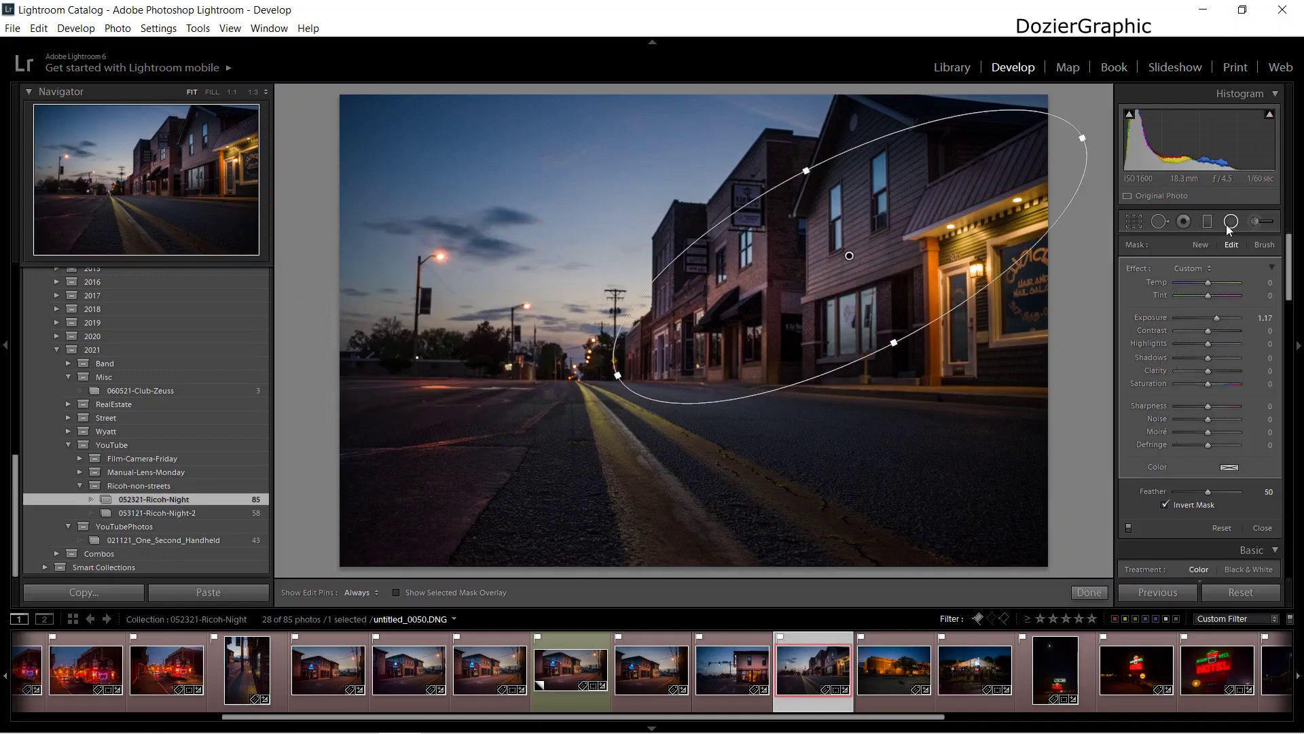
pyautogui.click(1129, 528)
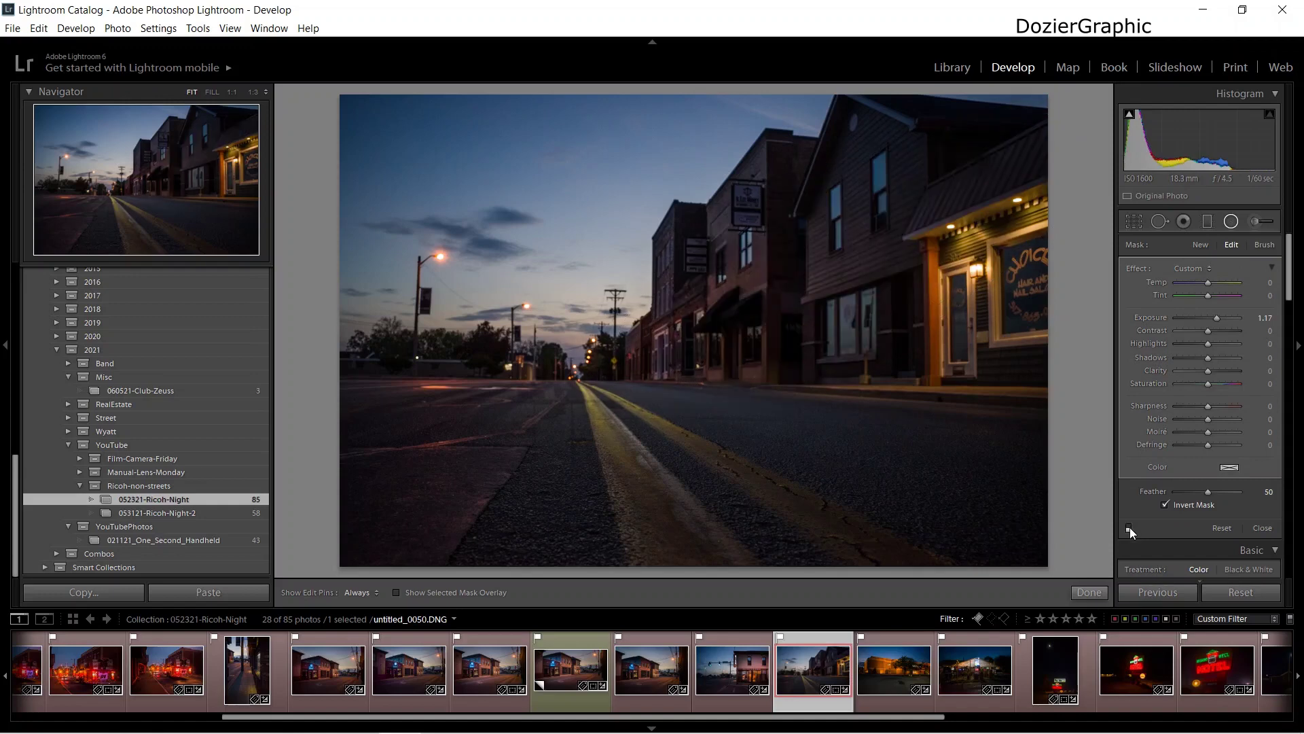
pyautogui.click(1129, 528)
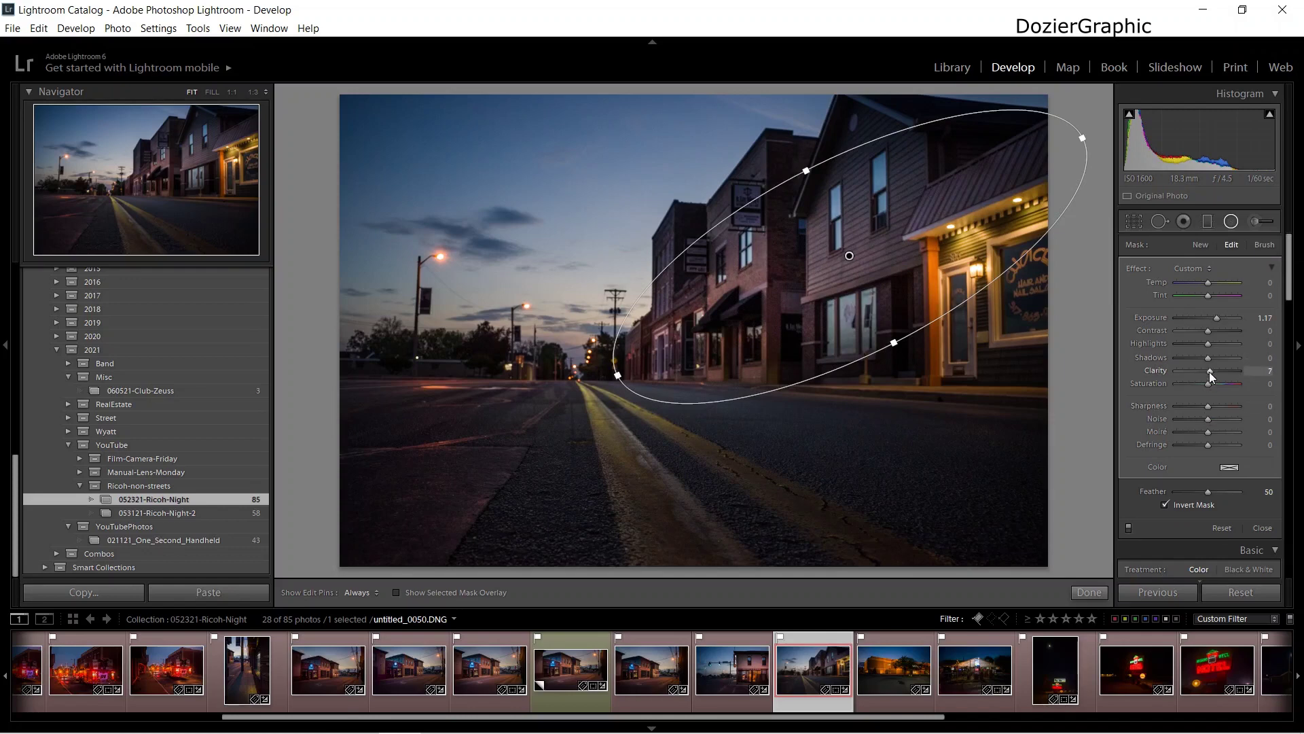
pyautogui.press('Up')
pyautogui.press('Up')
pyautogui.click(1230, 222)
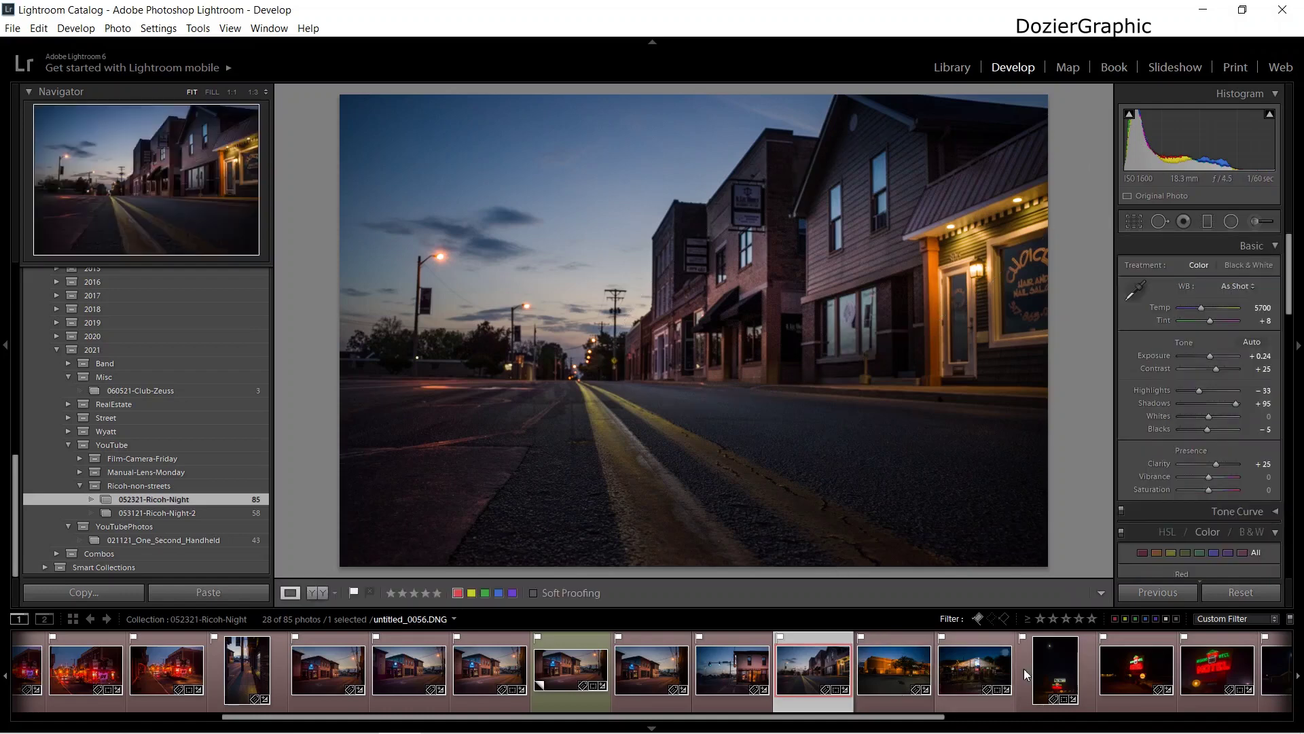
# Scroll the filmstrip and open the liquor-store photo
pyautogui.scroll(-5, 972, 667)
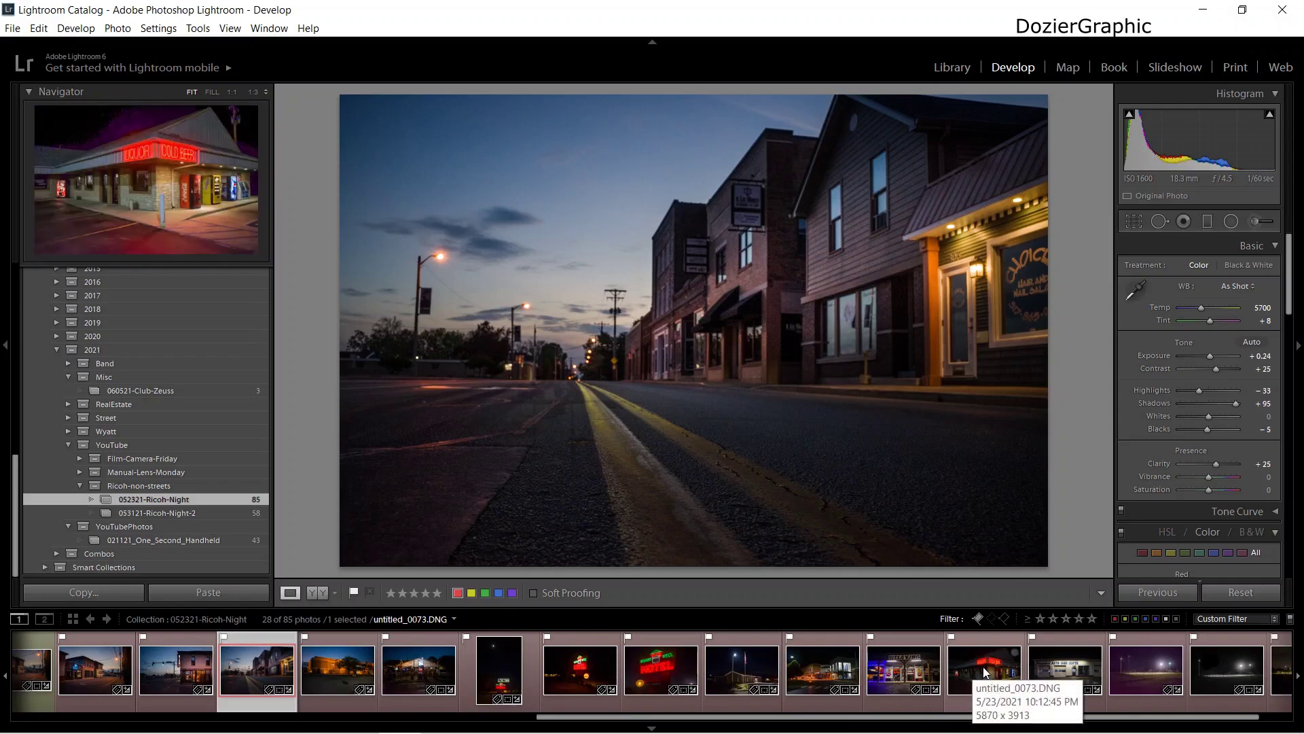
pyautogui.click(978, 665)
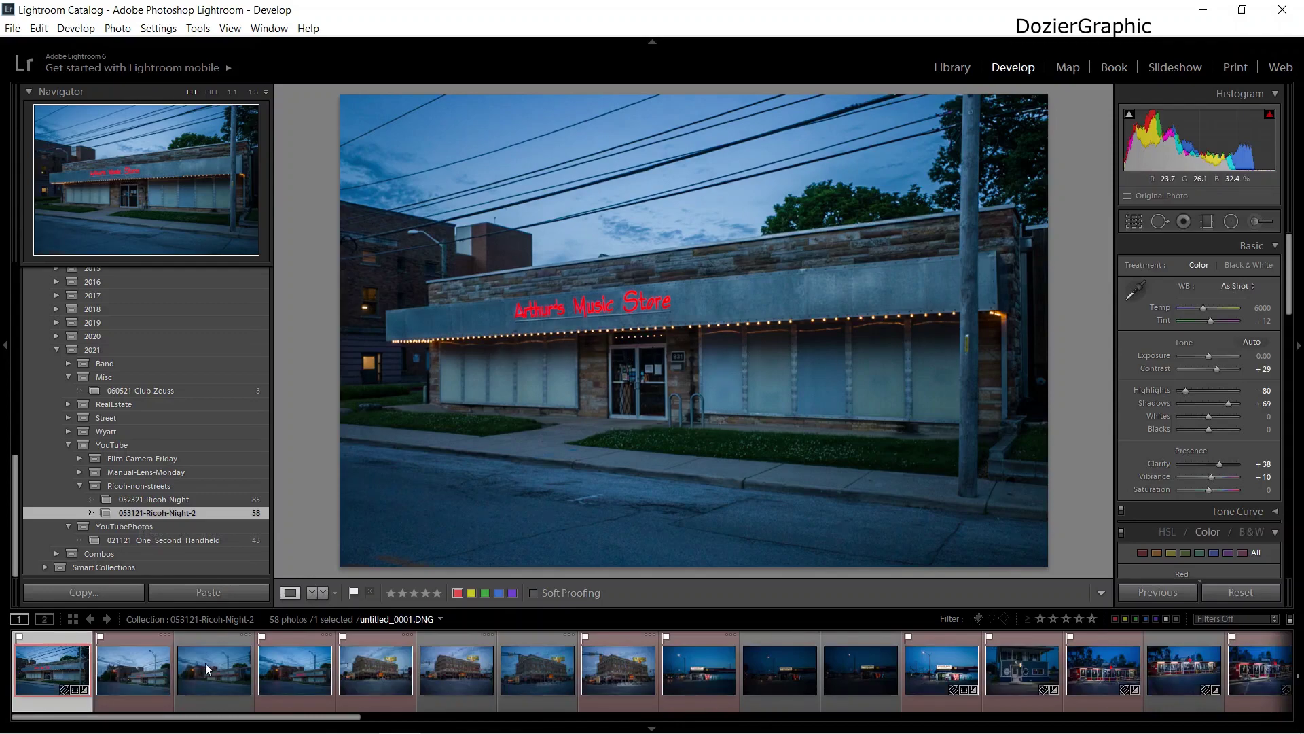
# Step through the filmstrip from the music store photo to untitled_0012, the Dinner Bell Discount shot
pyautogui.click(620, 673)
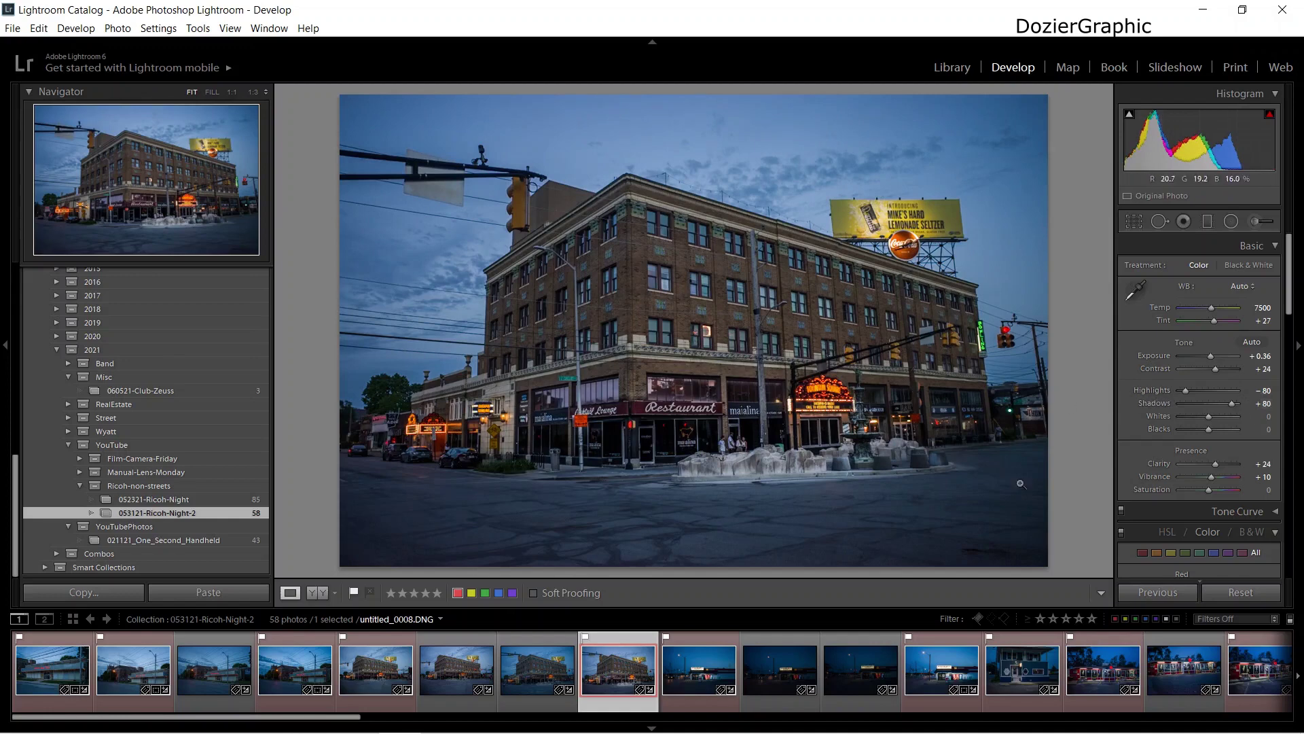
pyautogui.press('Right')
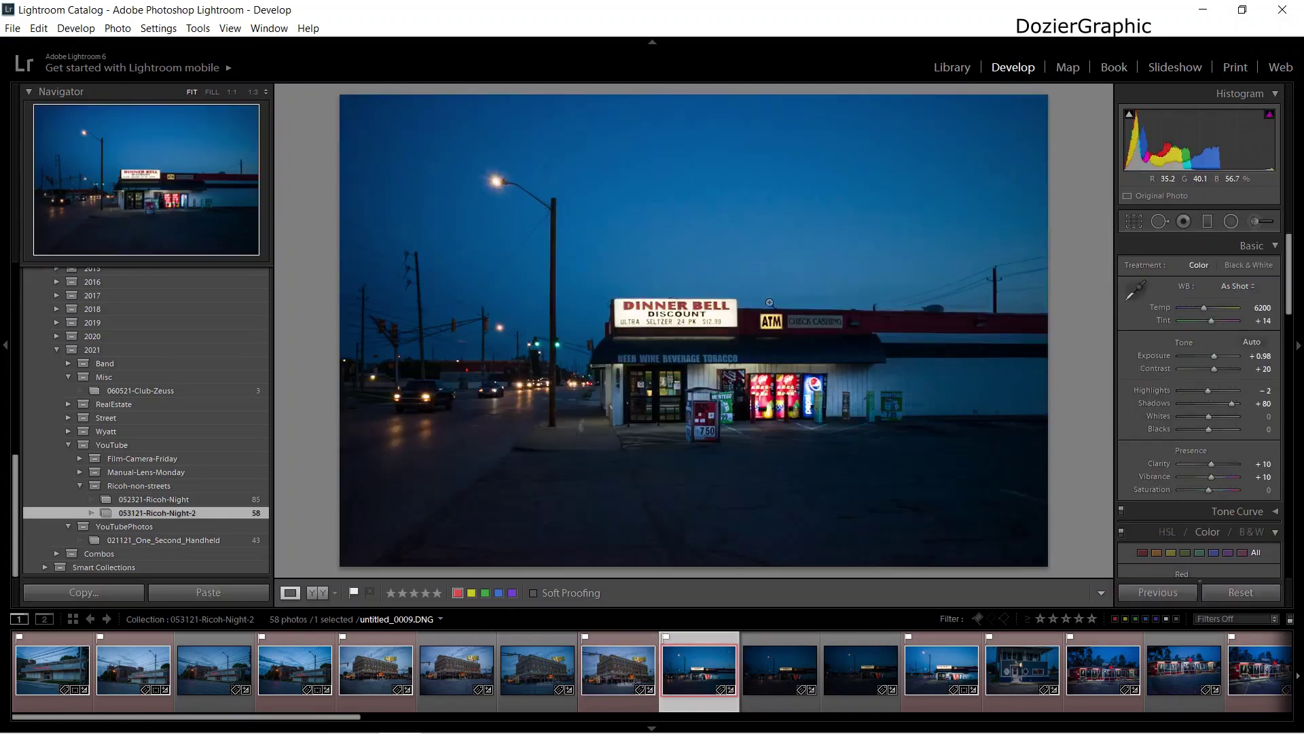
pyautogui.click(958, 682)
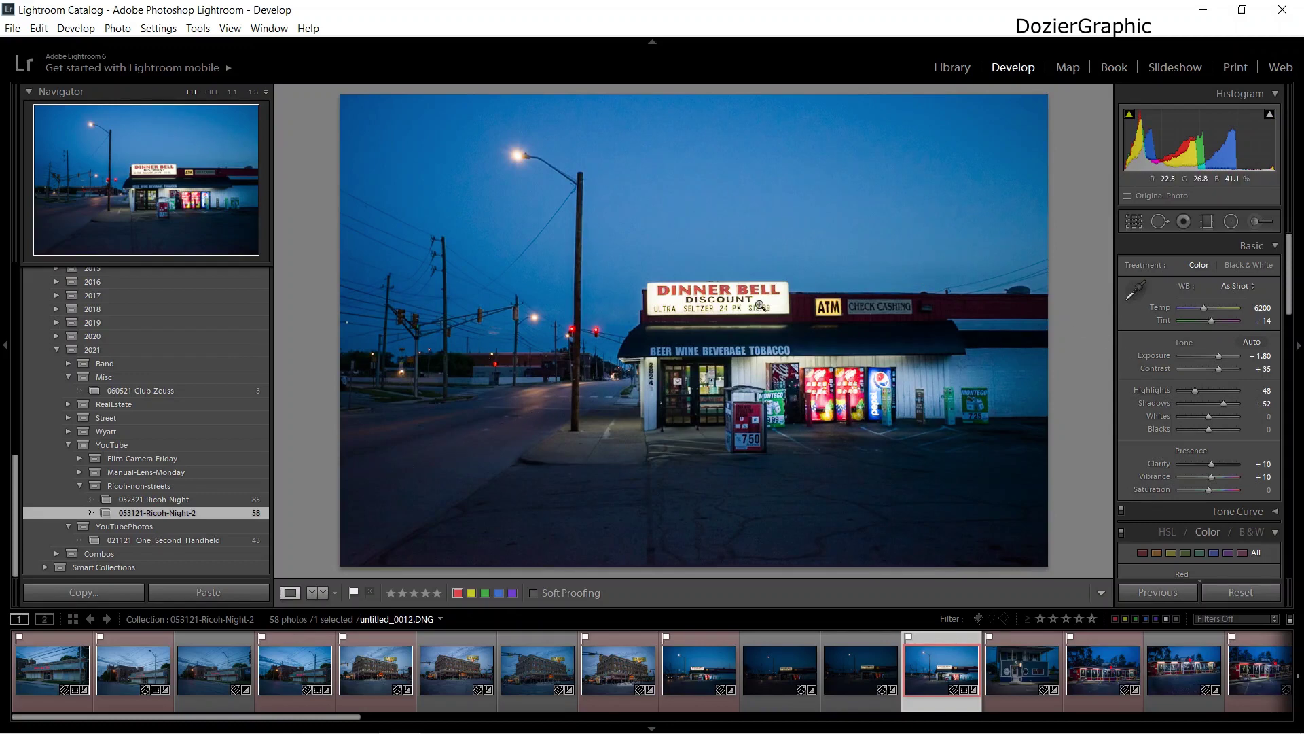
# Extend the Dinner Bell crop's top edge upward for more sky, then bring up the Radial Filter panel
pyautogui.click(1138, 221)
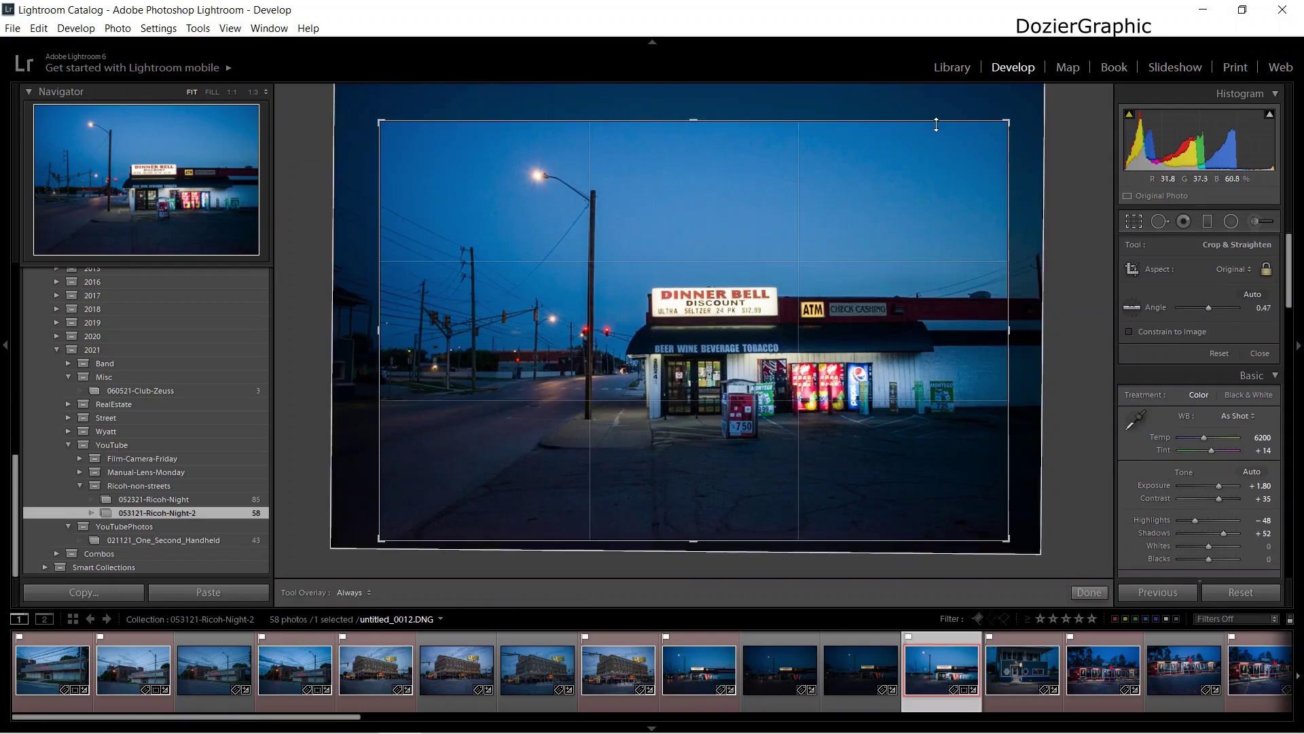
pyautogui.moveTo(935, 121); pyautogui.dragTo(937, 124)
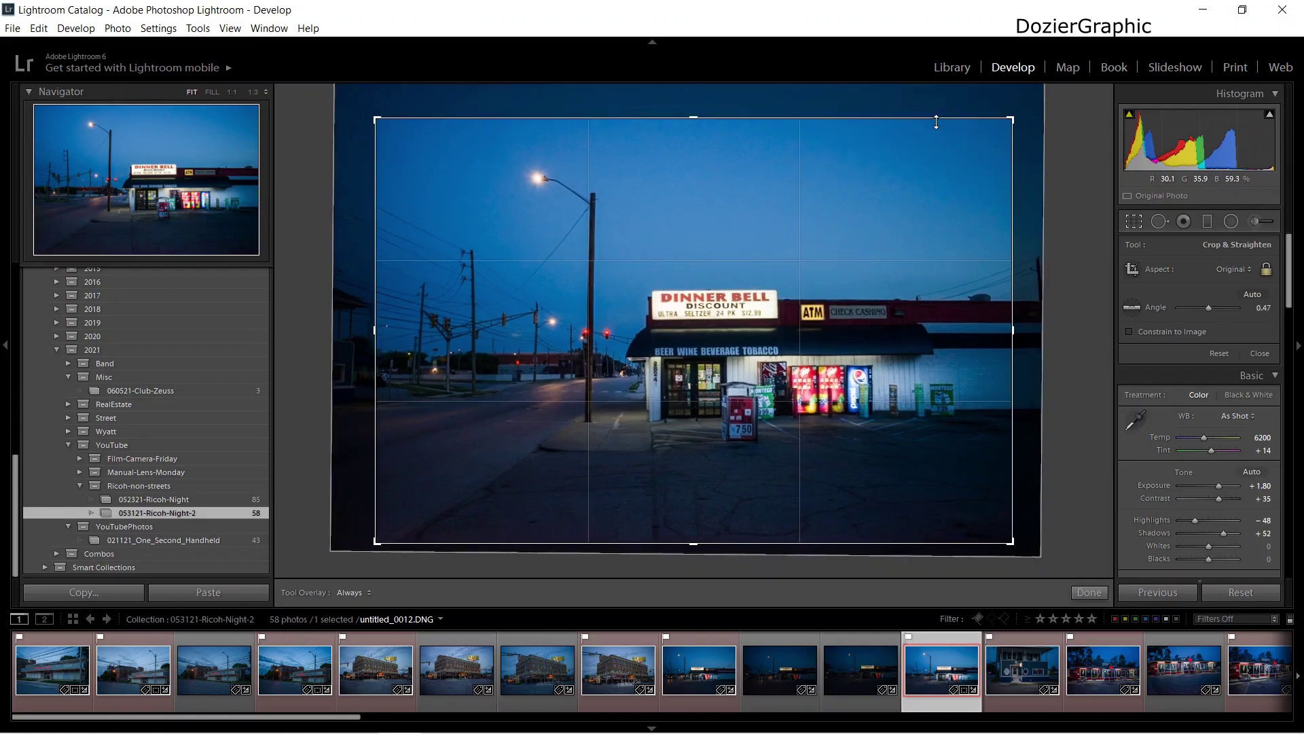
pyautogui.click(1139, 221)
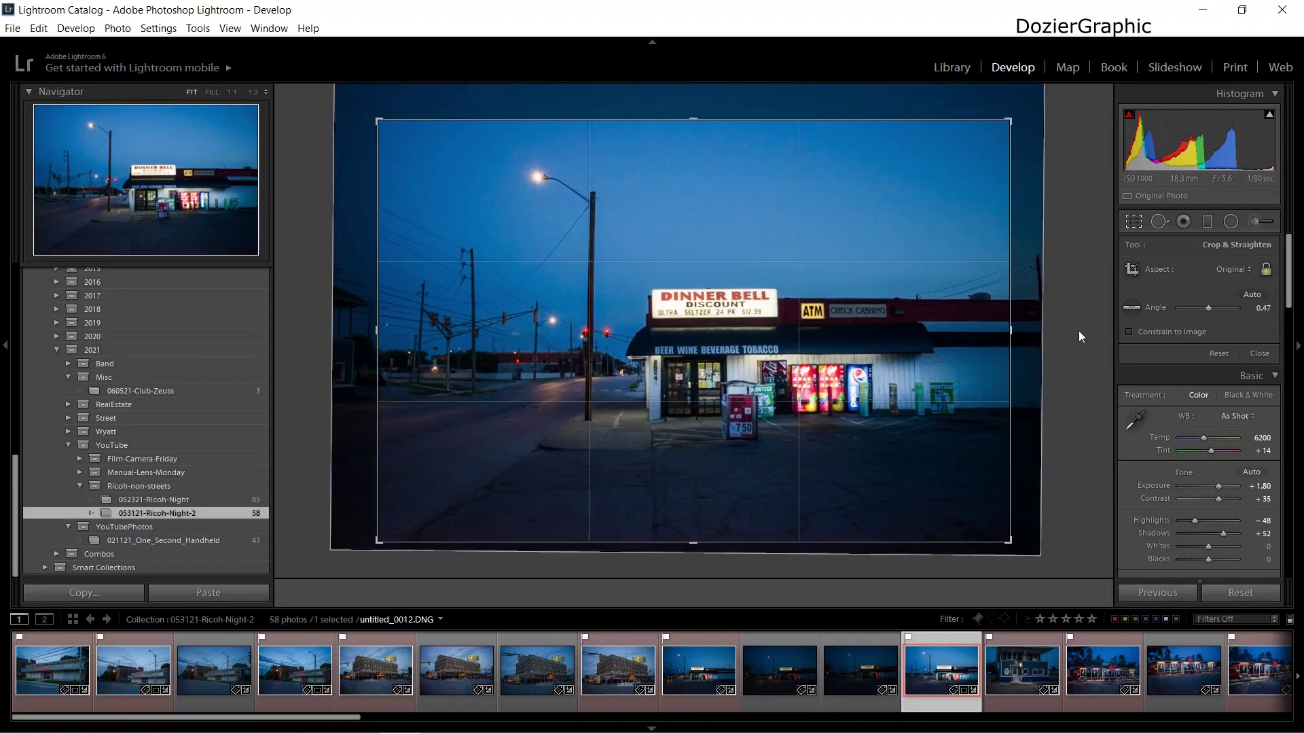
pyautogui.click(1230, 223)
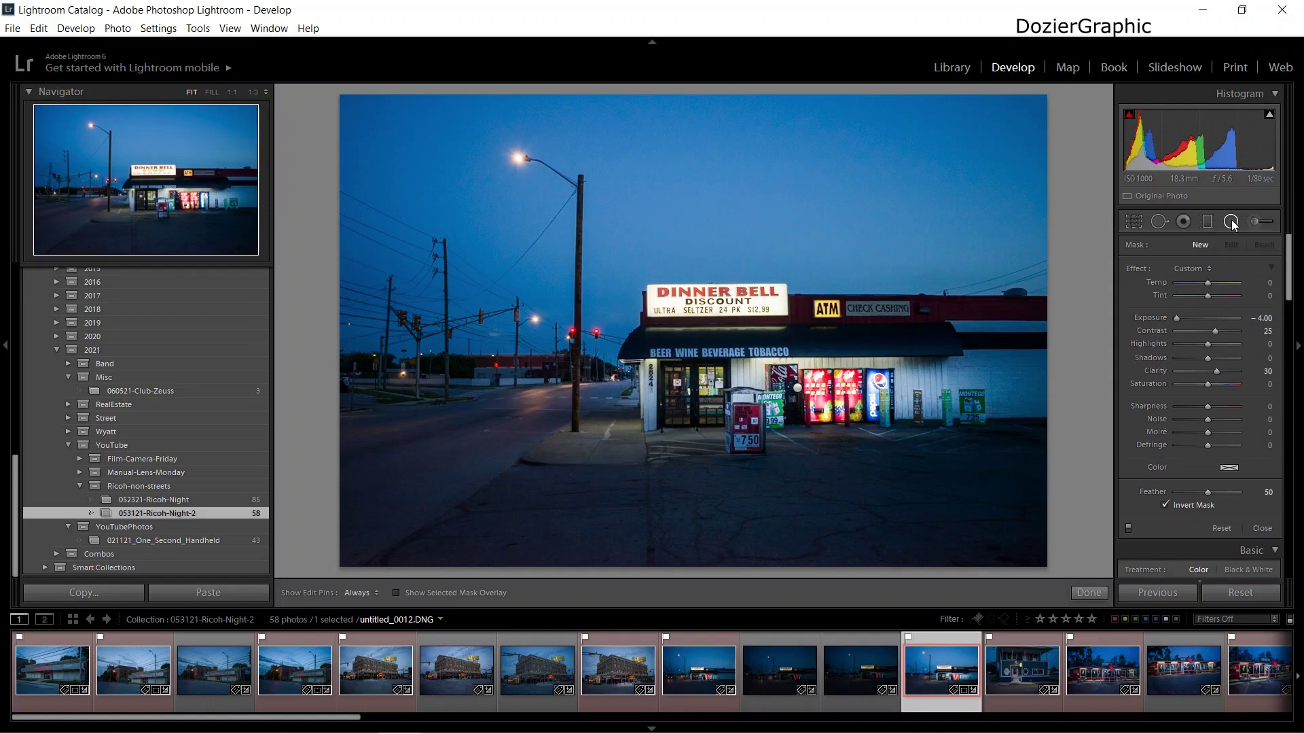
# Toggle the storefront radial glow off and on to compare, then lower its Highlights to -21
pyautogui.click(1130, 529)
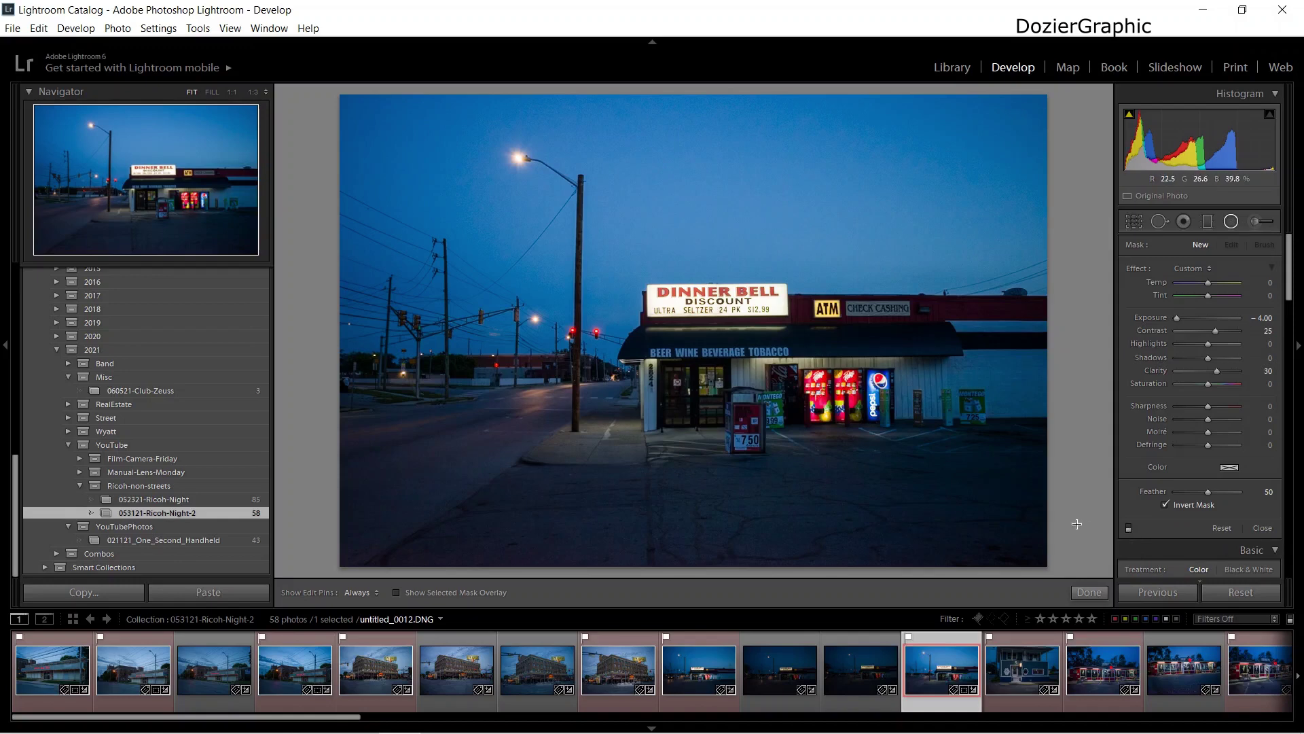
pyautogui.click(1129, 528)
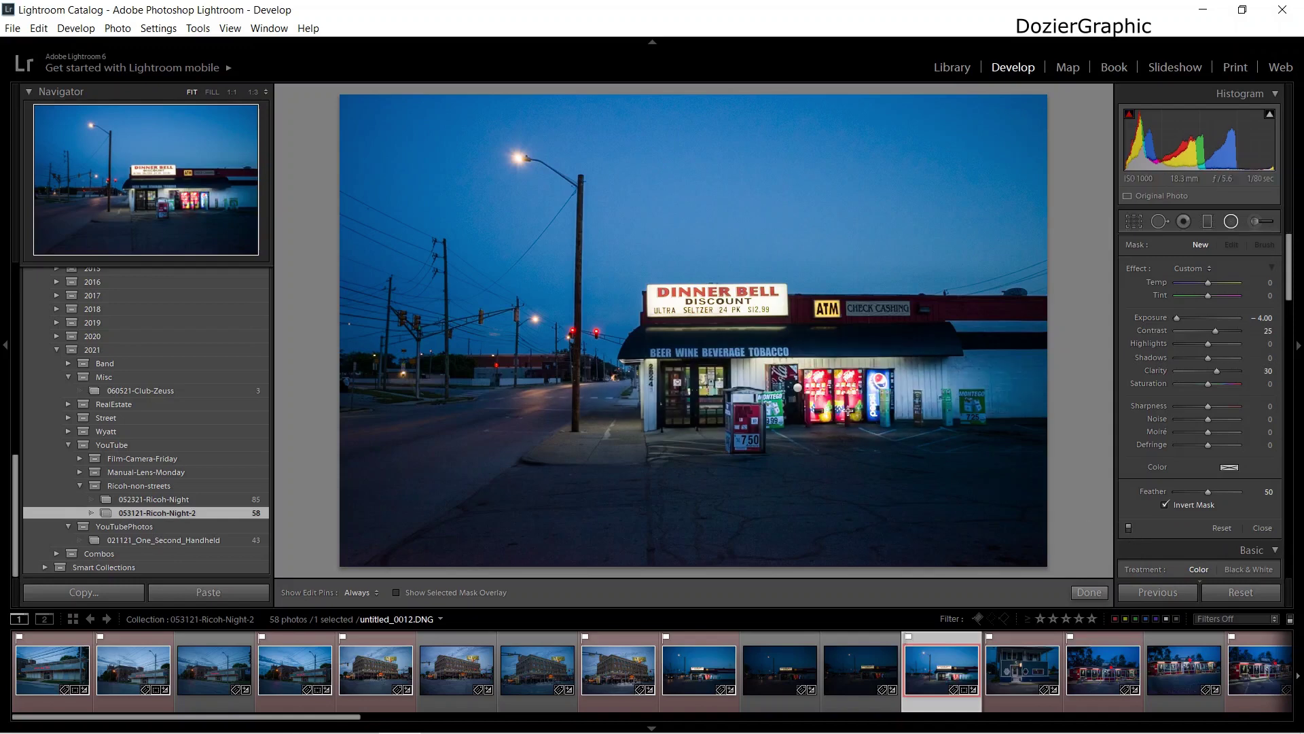
pyautogui.click(797, 388)
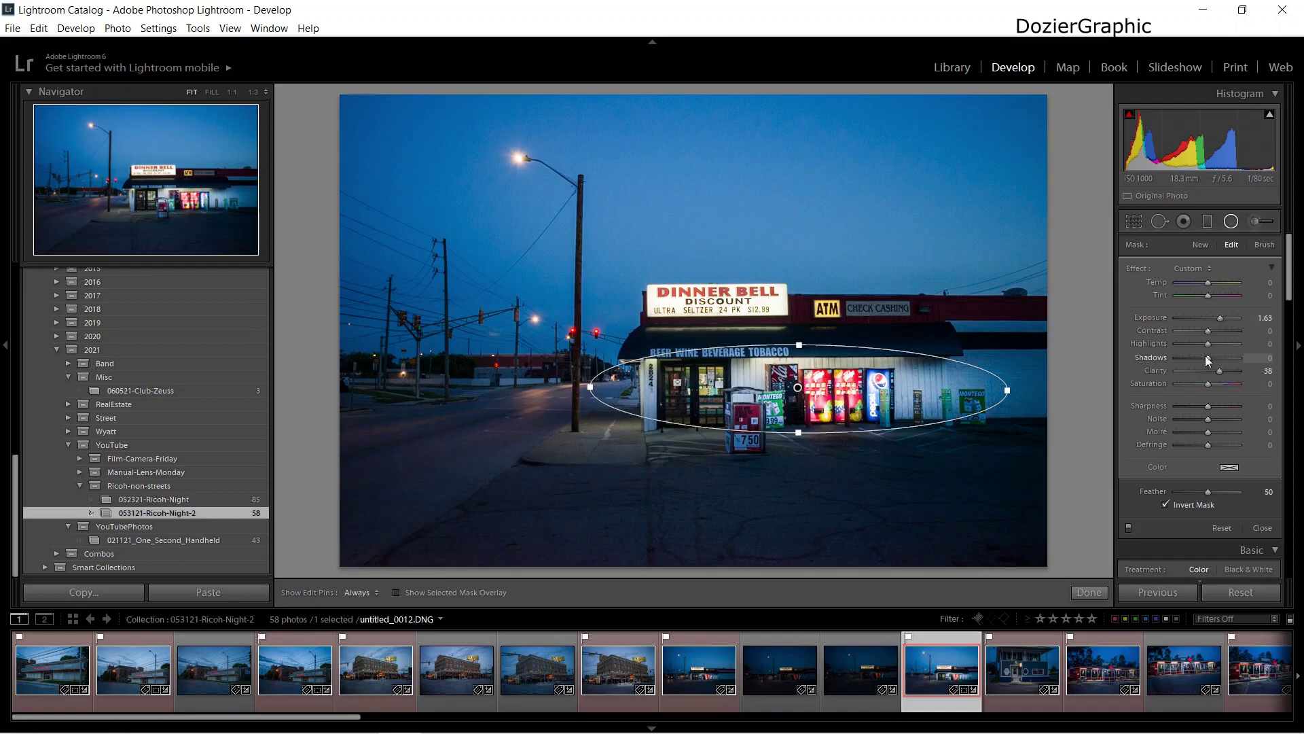
pyautogui.moveTo(1207, 344); pyautogui.dragTo(1201, 344)
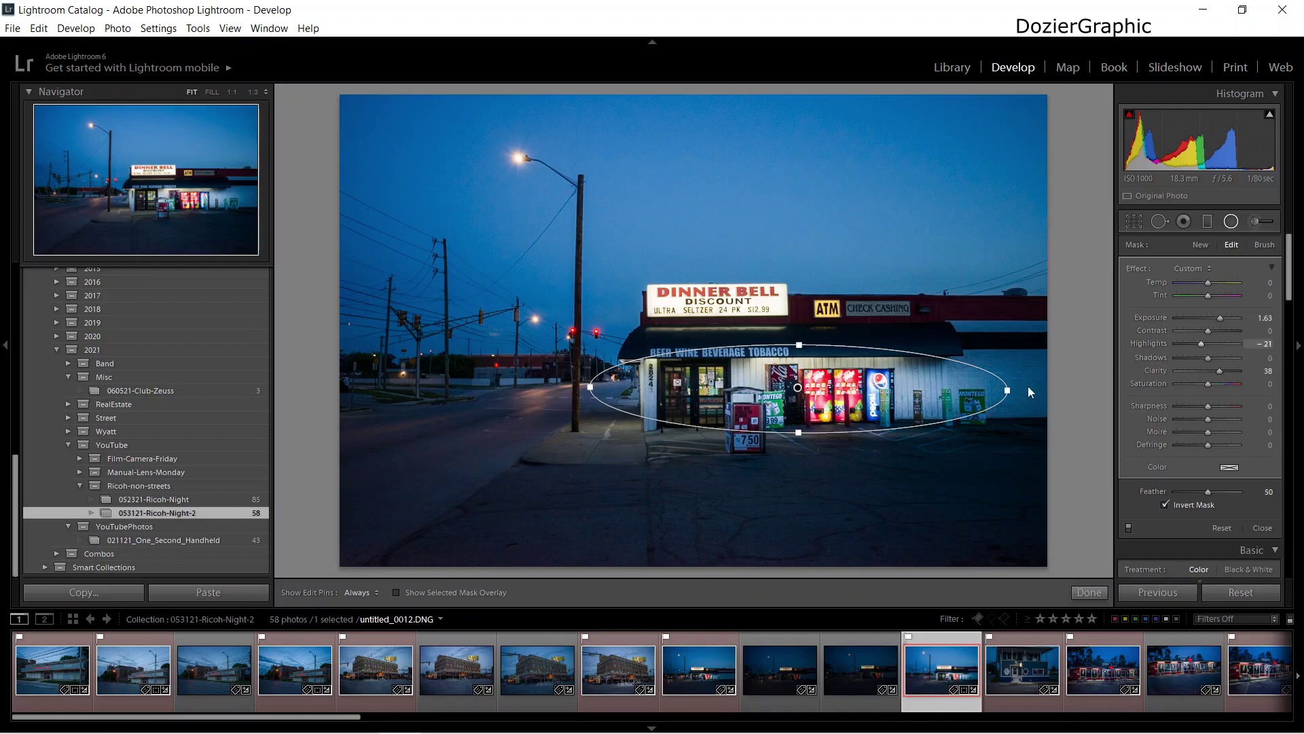
# Compare the Dinner Bell edit in Y|Y Before/After, zooming 1:1 on the sign, then return to Loupe
pyautogui.click(1230, 222)
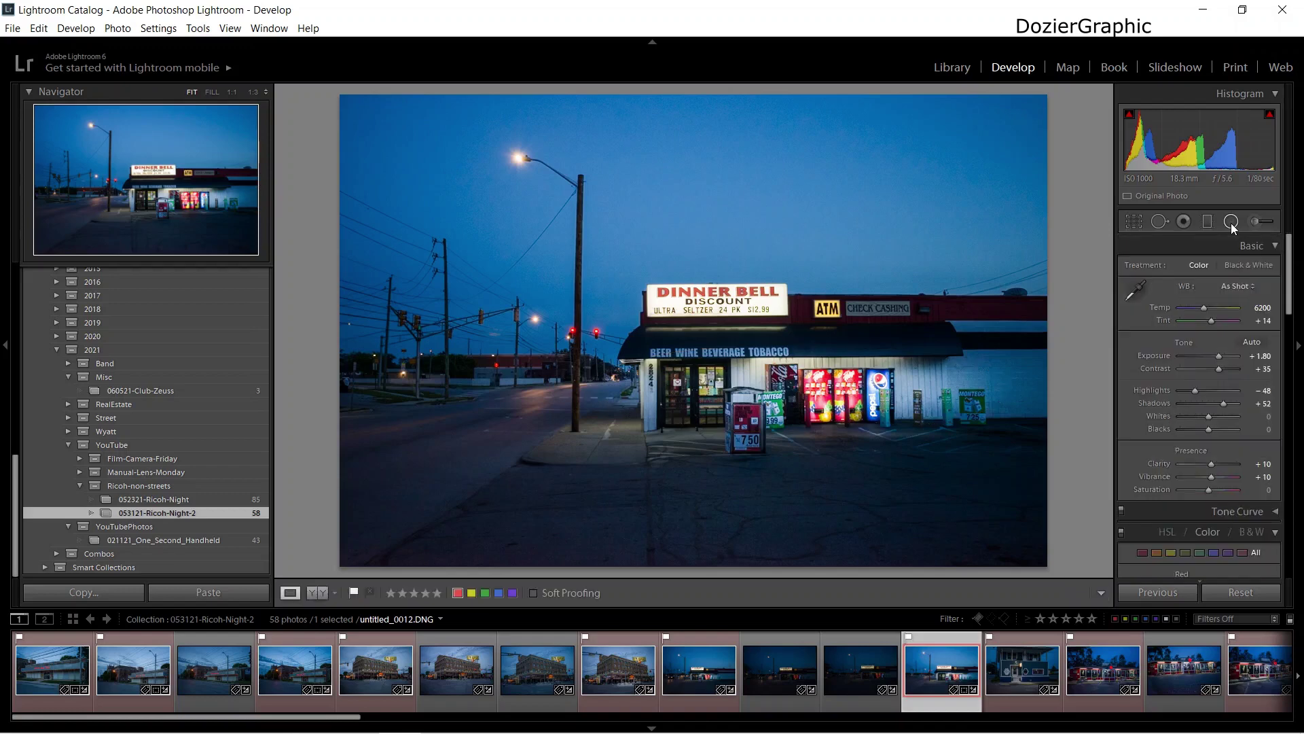
pyautogui.click(309, 597)
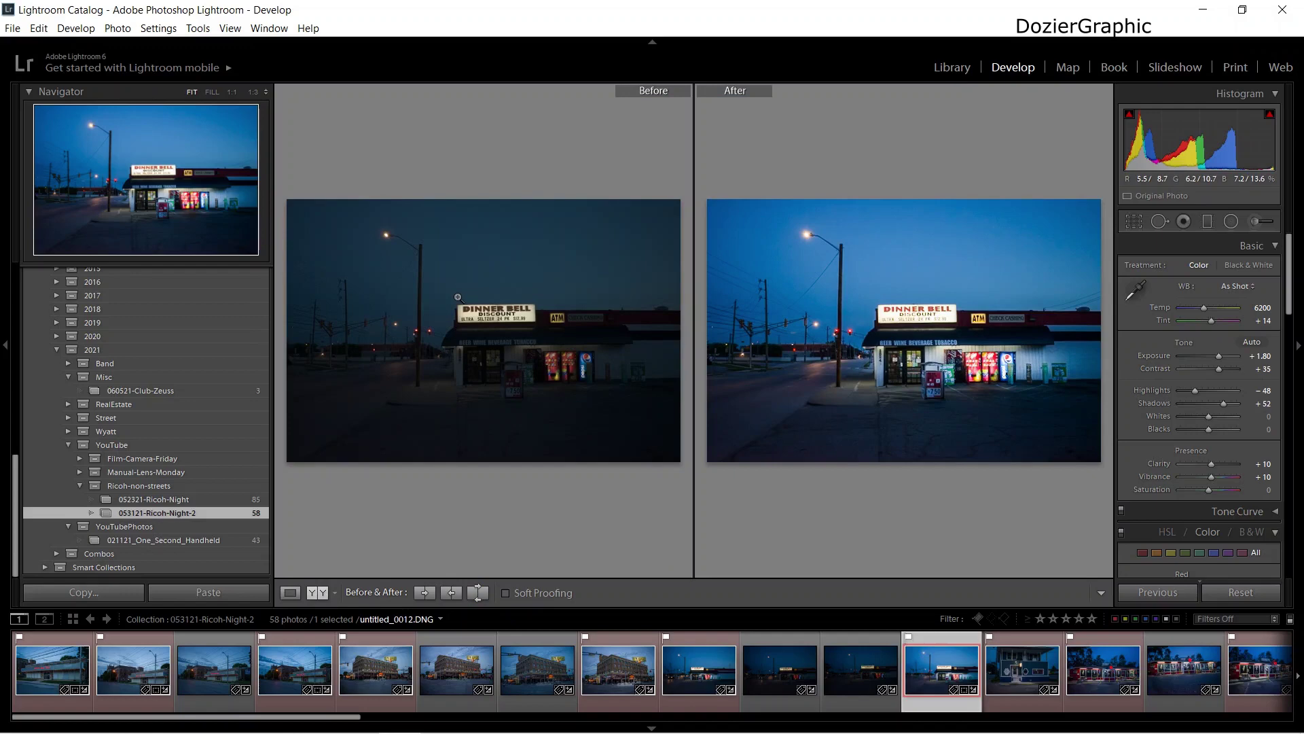
pyautogui.click(458, 297)
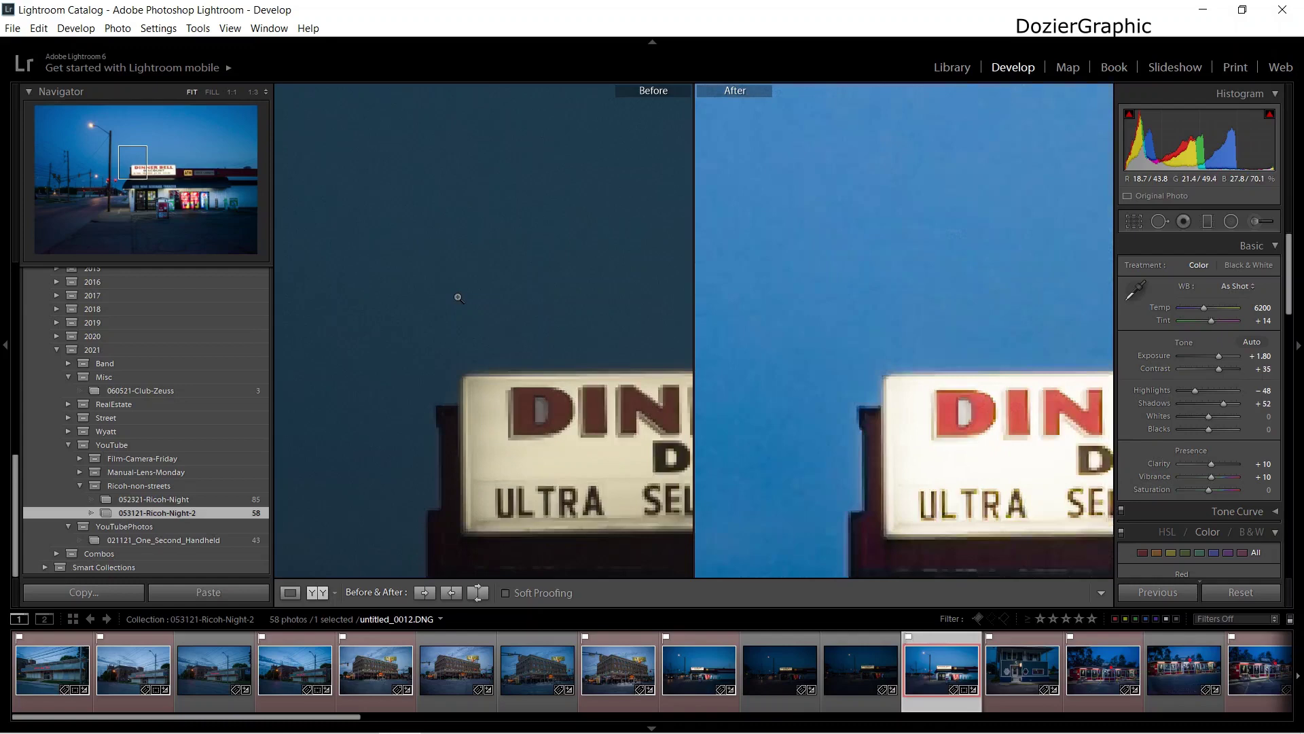
pyautogui.click(458, 298)
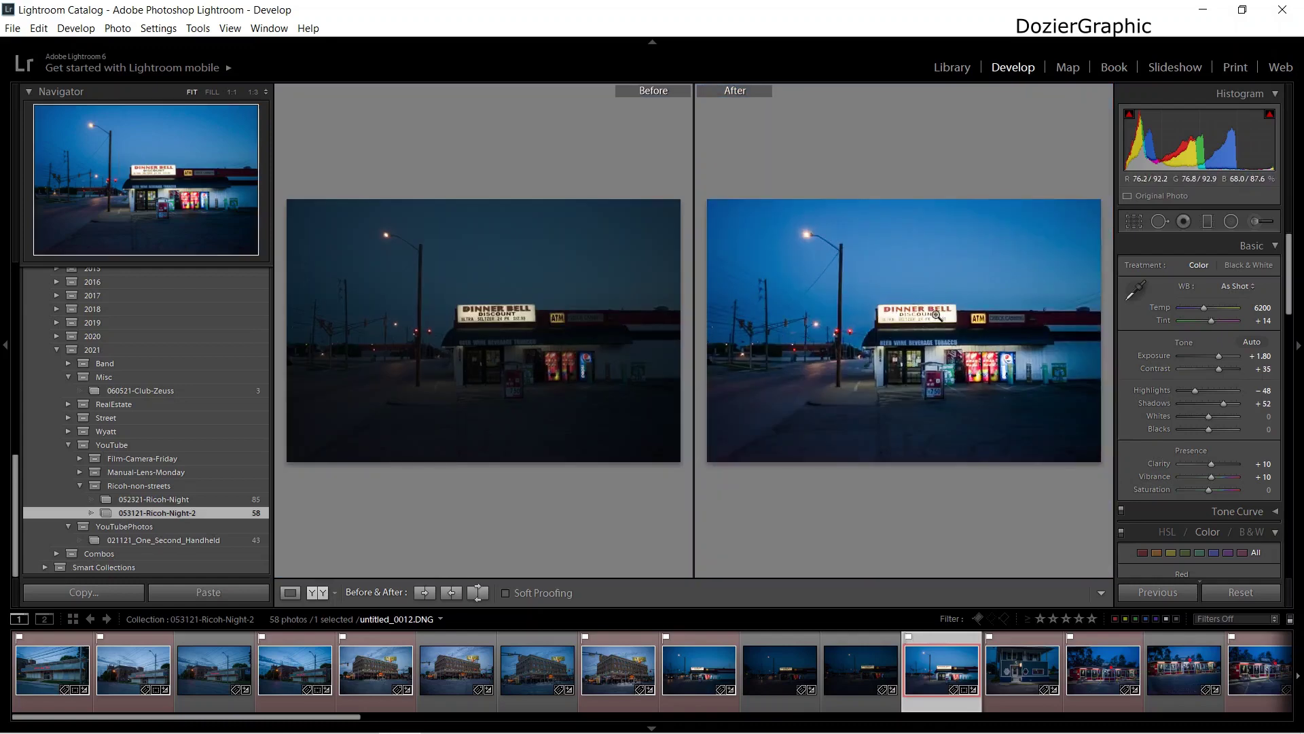
pyautogui.click(937, 315)
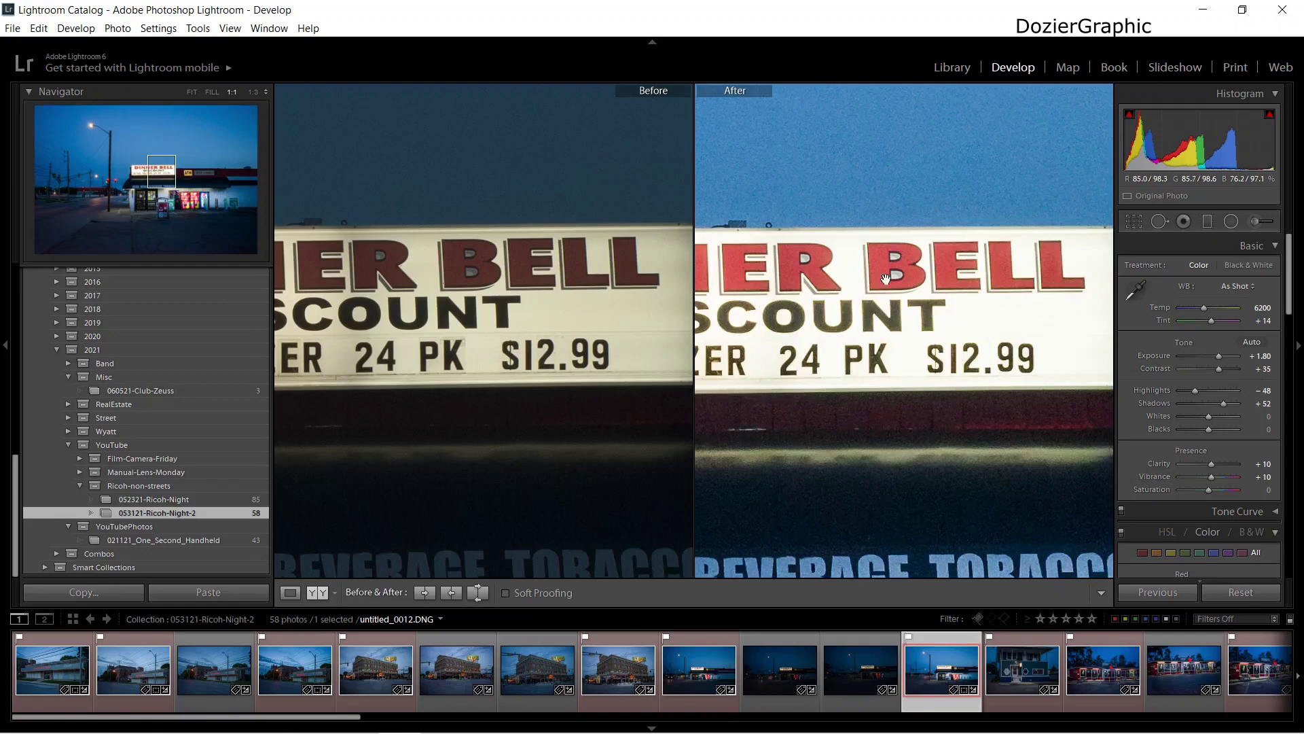
pyautogui.click(917, 304)
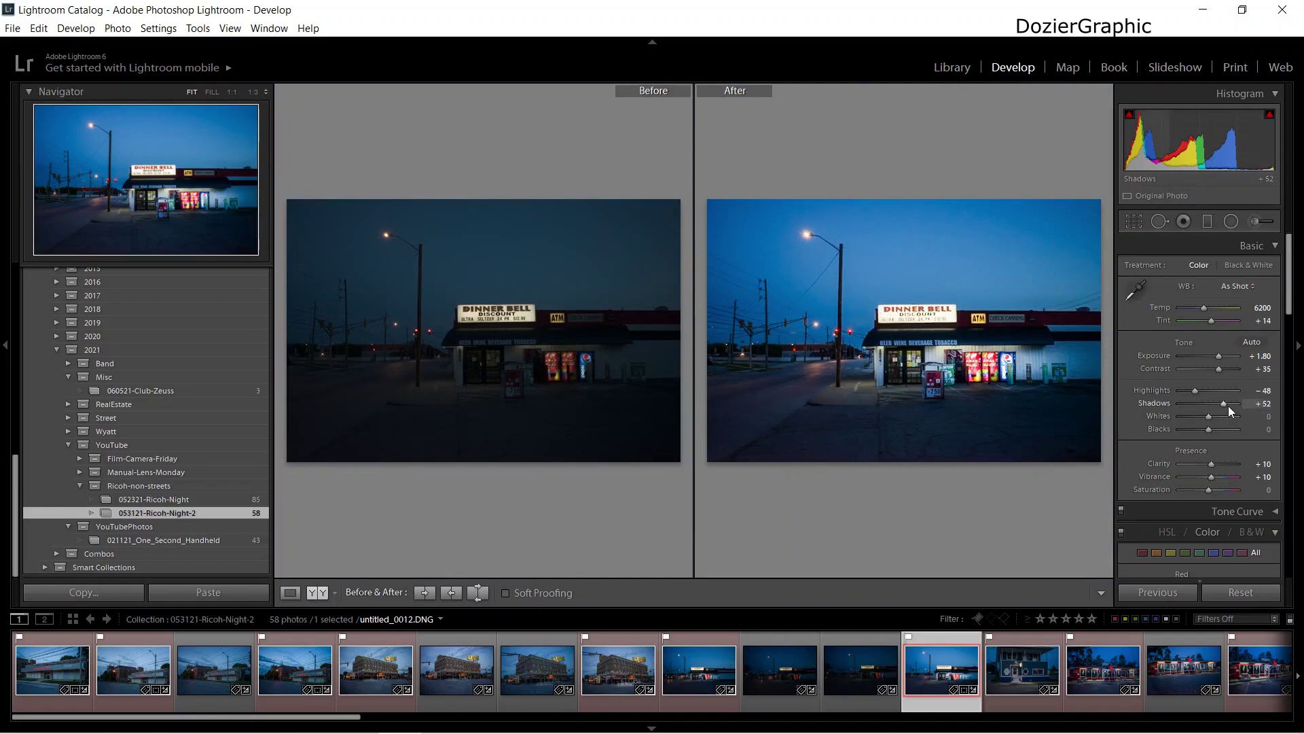
pyautogui.click(290, 593)
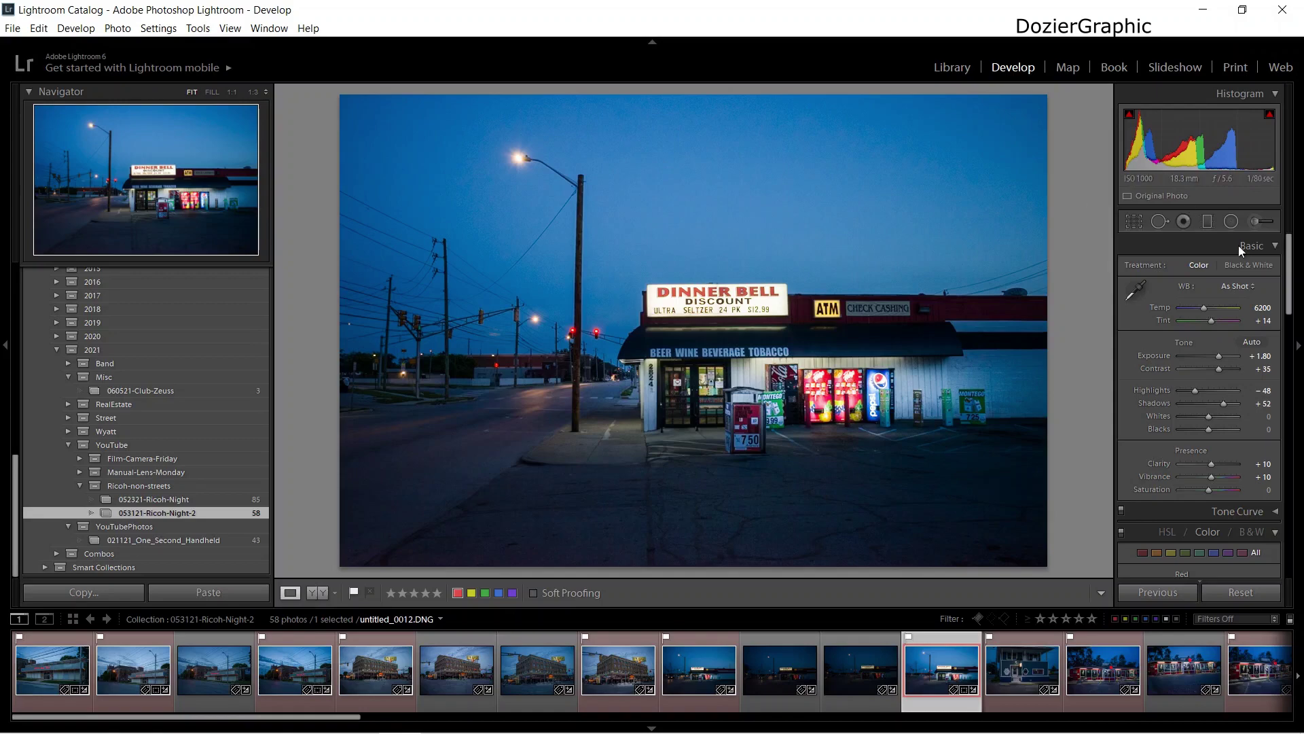
# Open untitled_0031, the Laundry Connection photo, and check its crop without changing the framing
pyautogui.scroll(-4, 1120, 679)
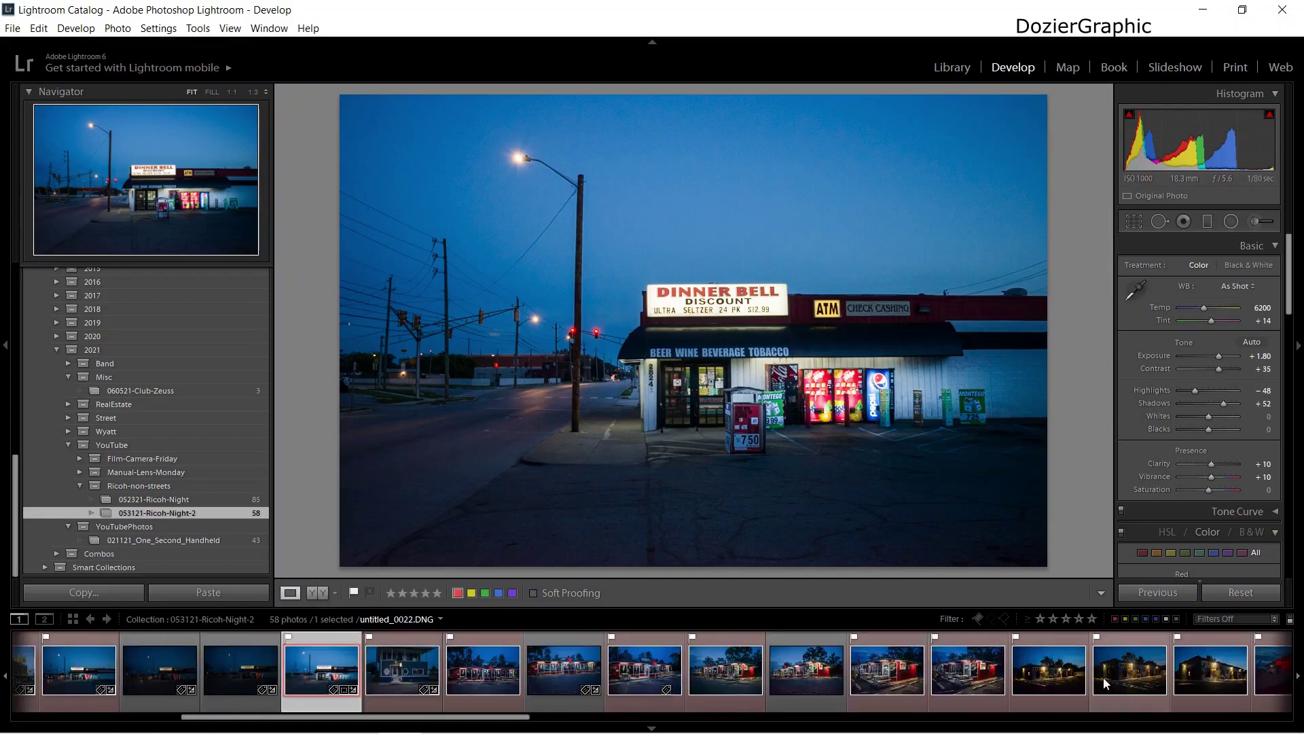
pyautogui.scroll(-8, 781, 698)
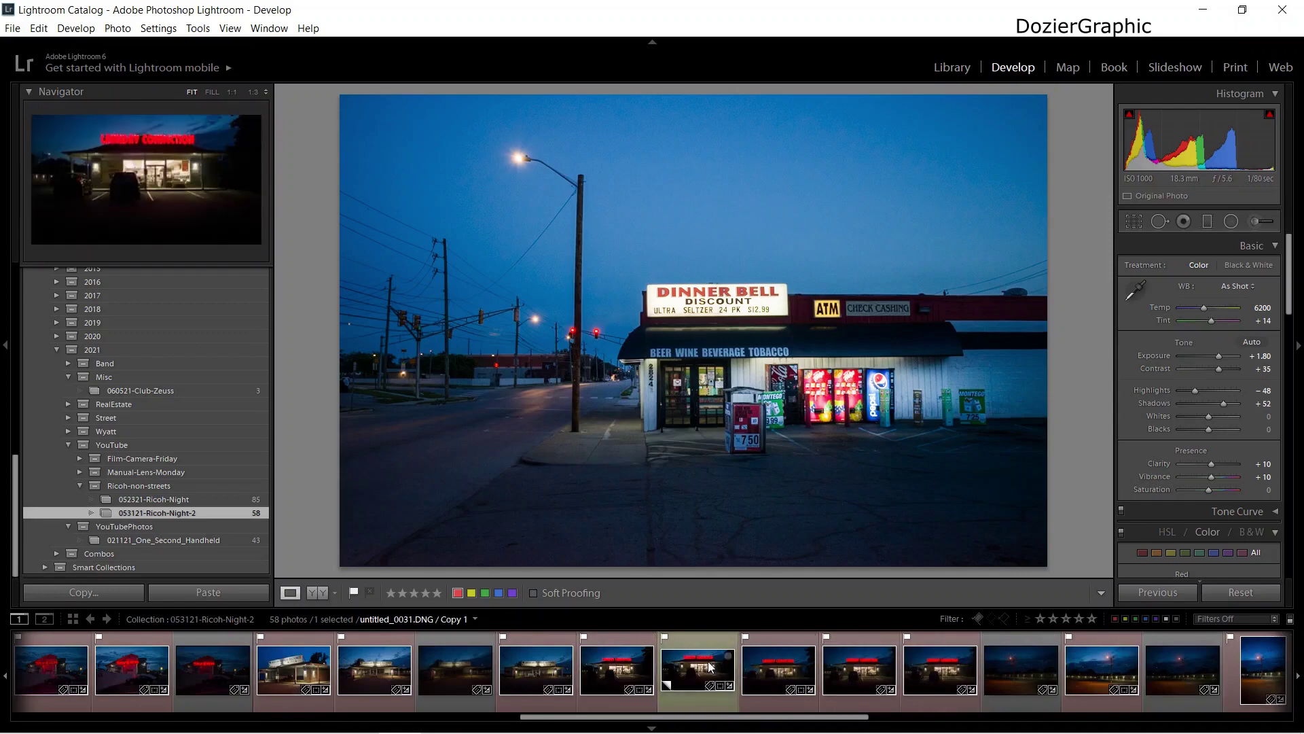
pyautogui.click(709, 666)
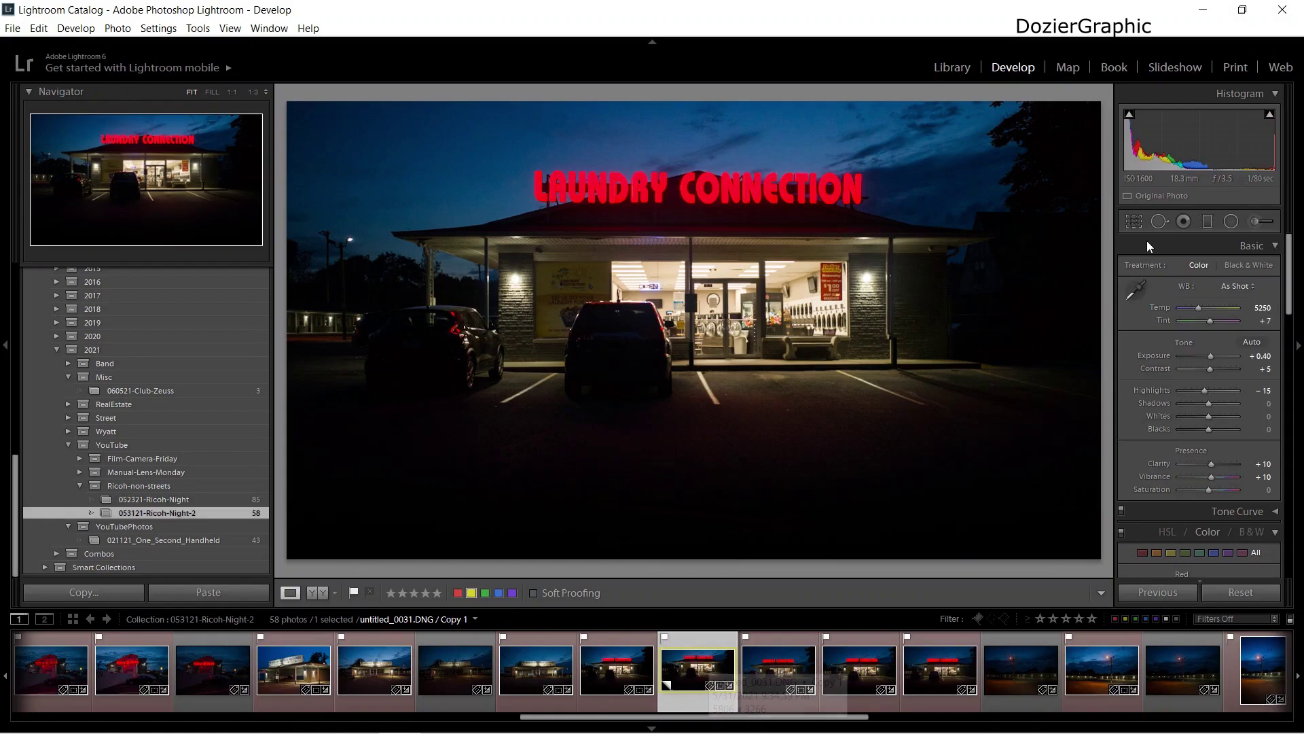
pyautogui.click(1132, 223)
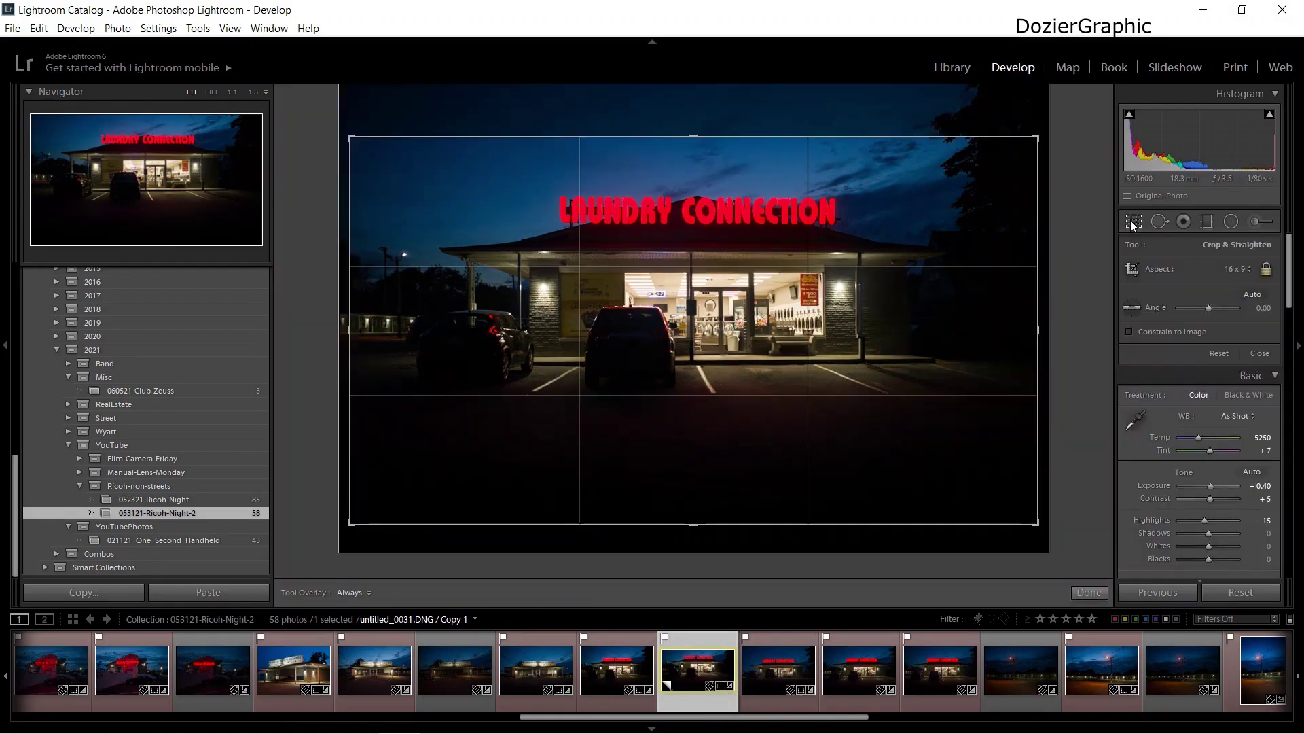
pyautogui.click(1132, 223)
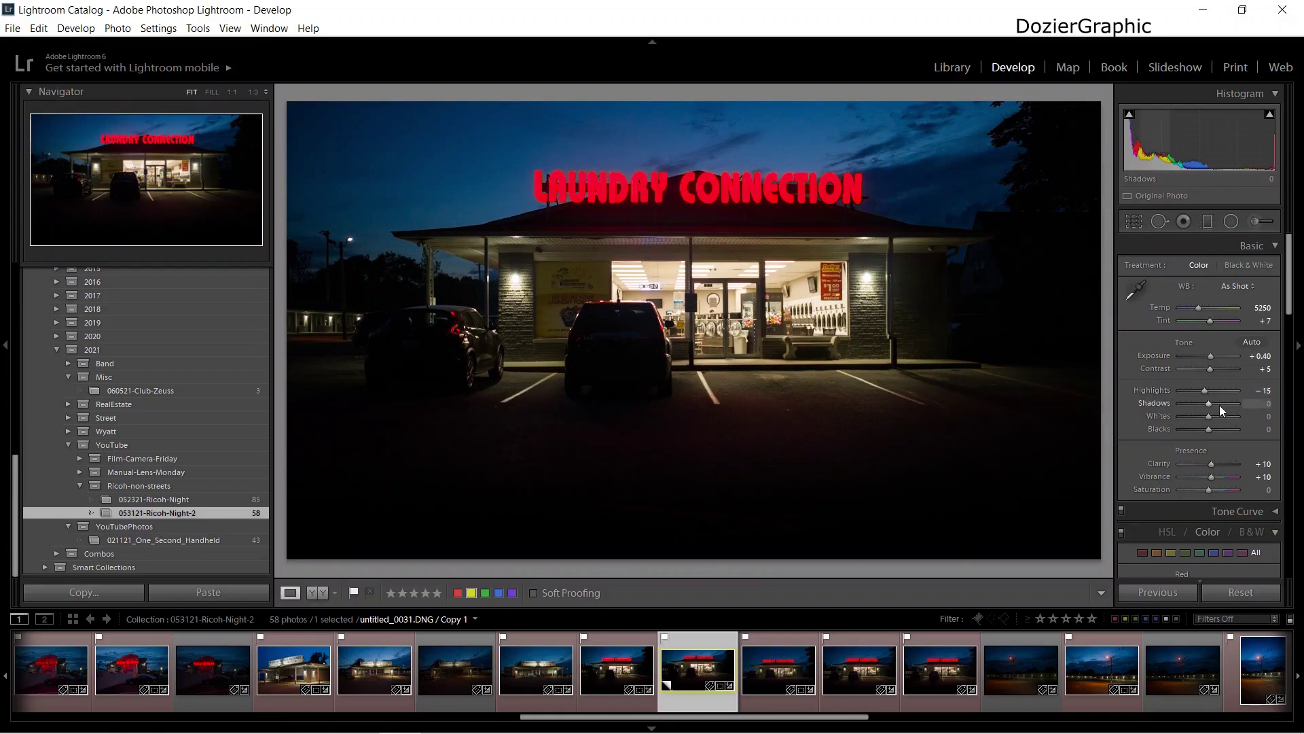
# Set the Laundry Connection photo's Highlights to -26 after resetting an overly strong first attempt
pyautogui.moveTo(1206, 397); pyautogui.dragTo(1189, 397)
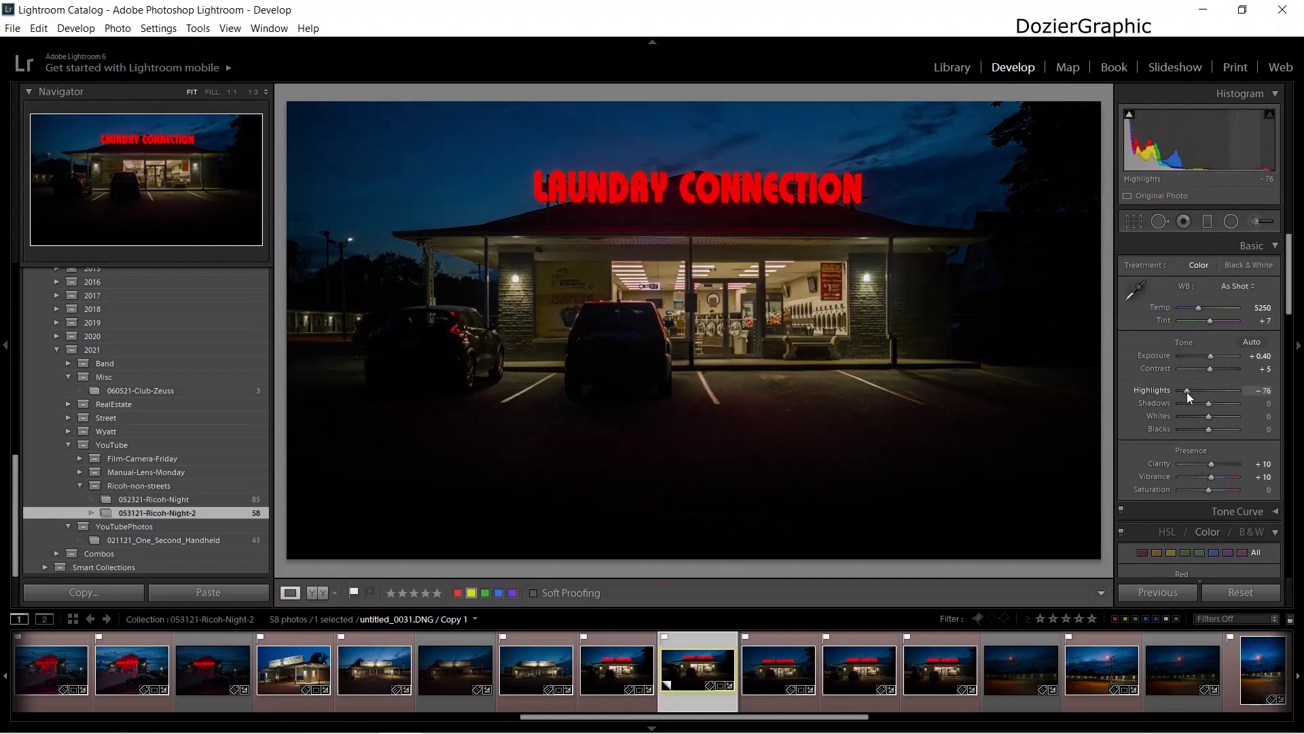
pyautogui.doubleClick(1149, 391)
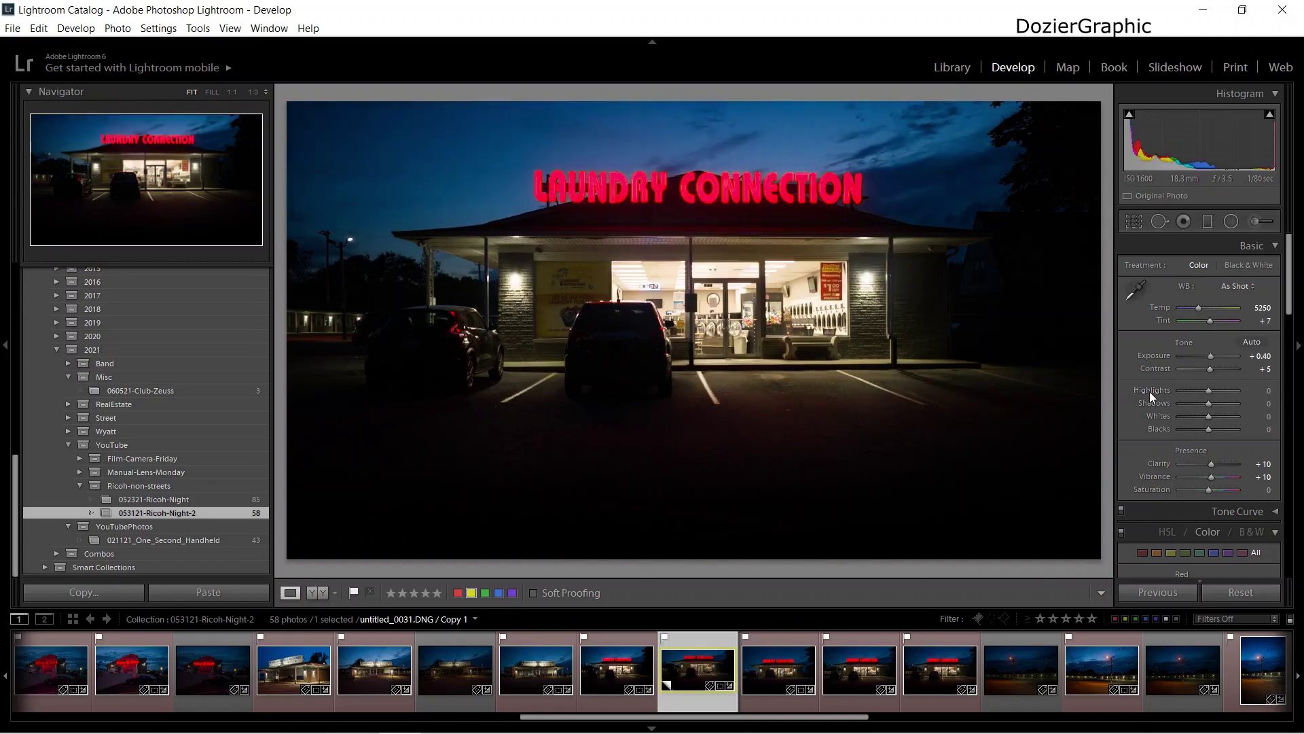
pyautogui.moveTo(1215, 394); pyautogui.dragTo(1197, 393)
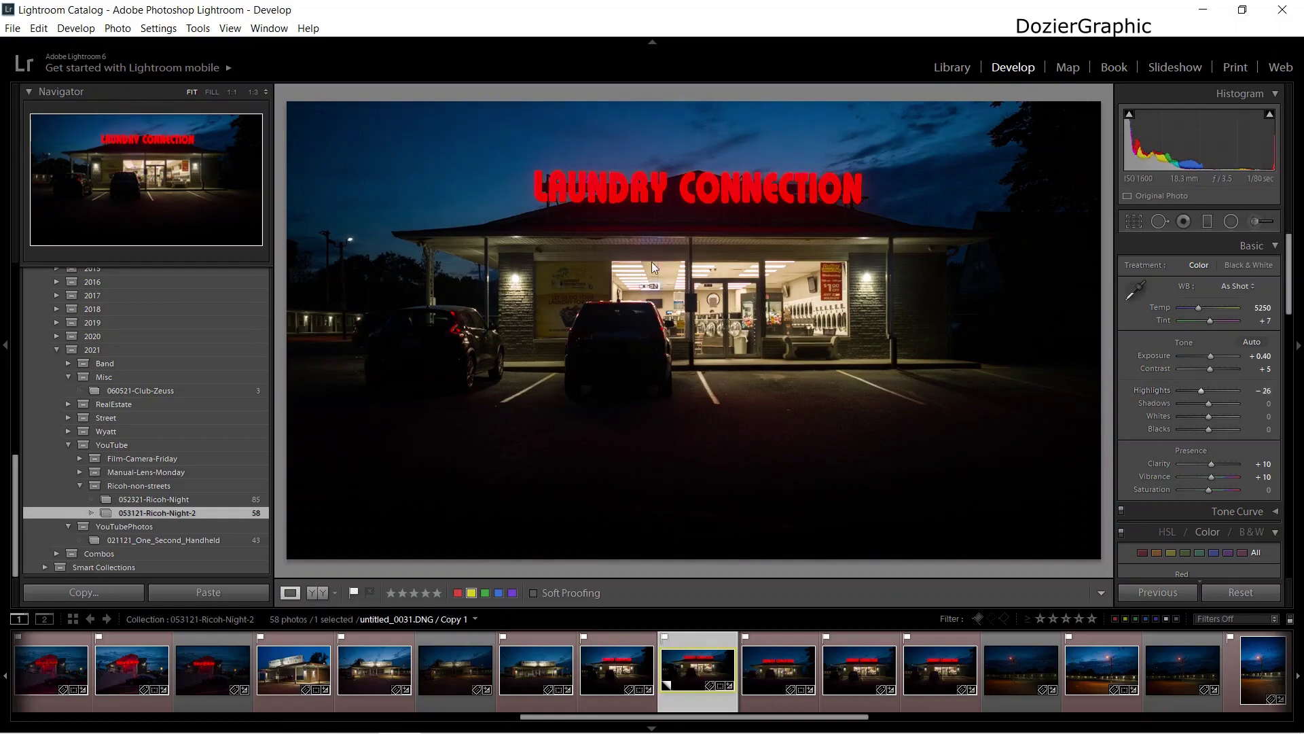
# Inspect the storefront at 1:1, panning from the Dollar Value Day poster to the car, then fit
pyautogui.click(713, 299)
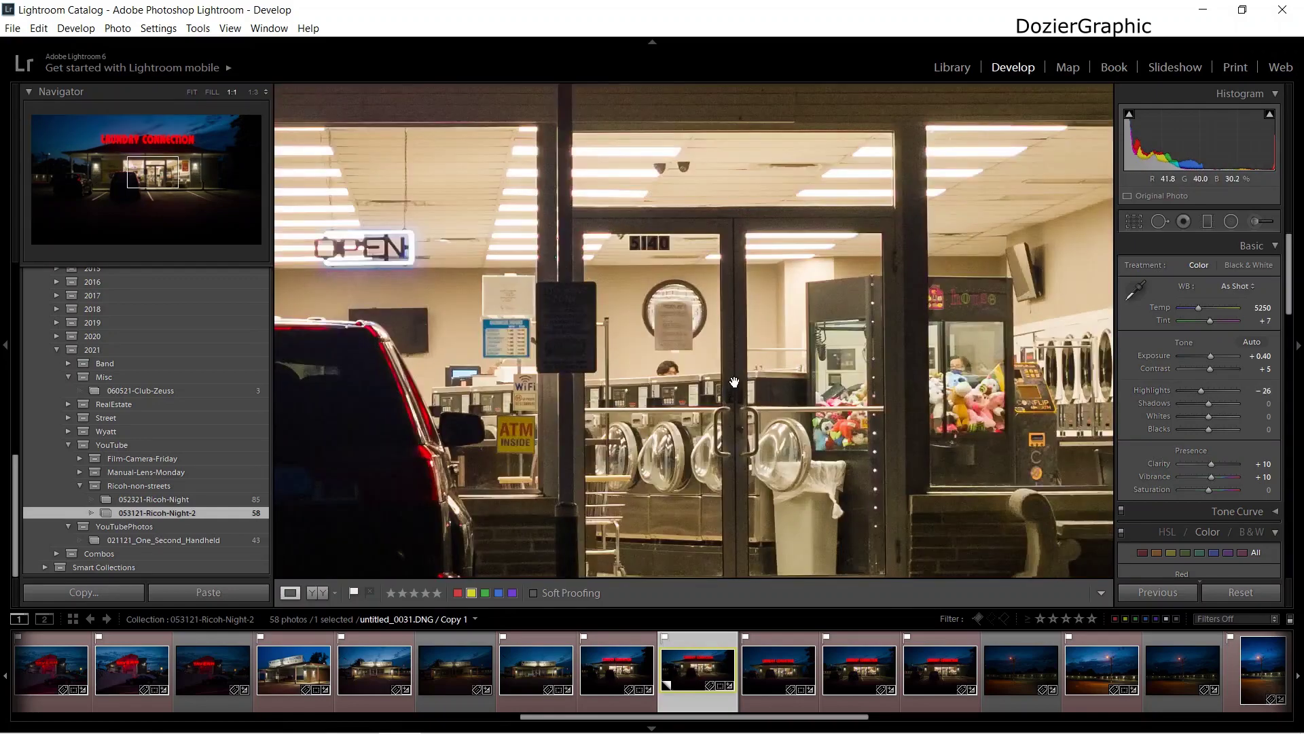
pyautogui.moveTo(637, 415); pyautogui.dragTo(620, 351)
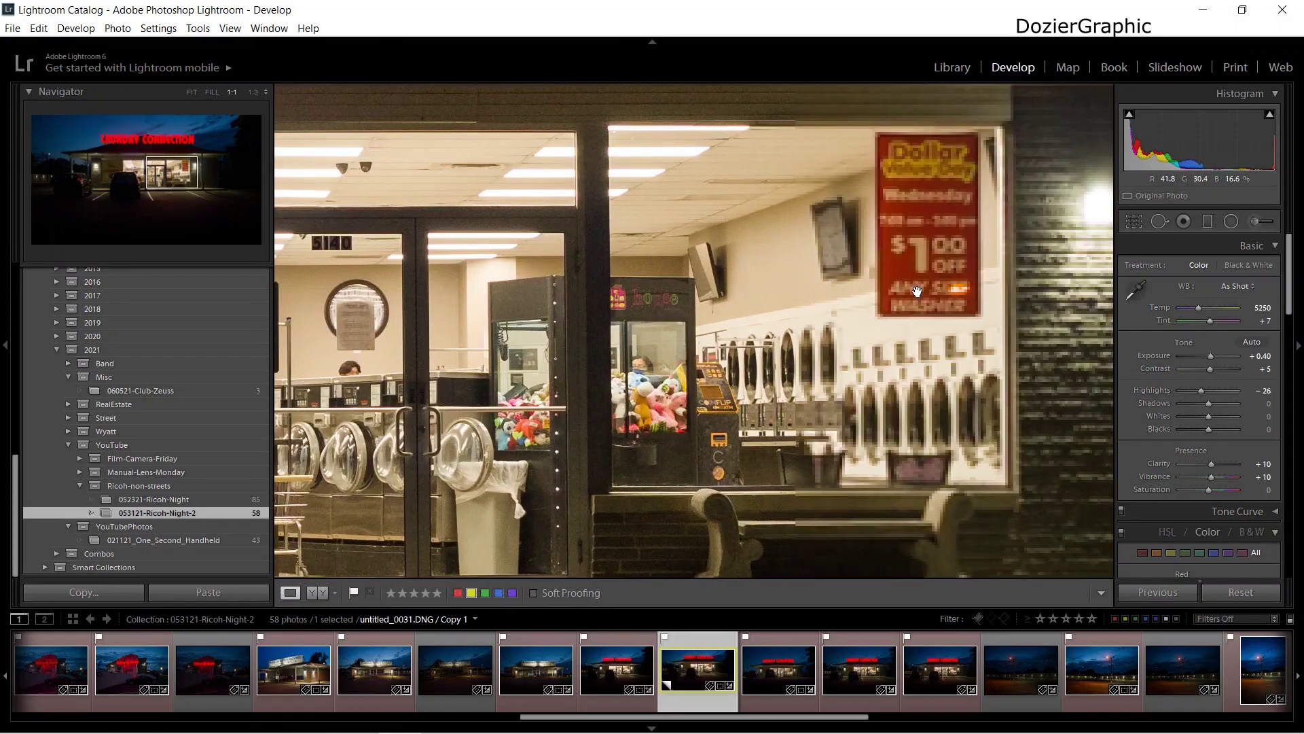
pyautogui.moveTo(509, 372); pyautogui.dragTo(686, 362)
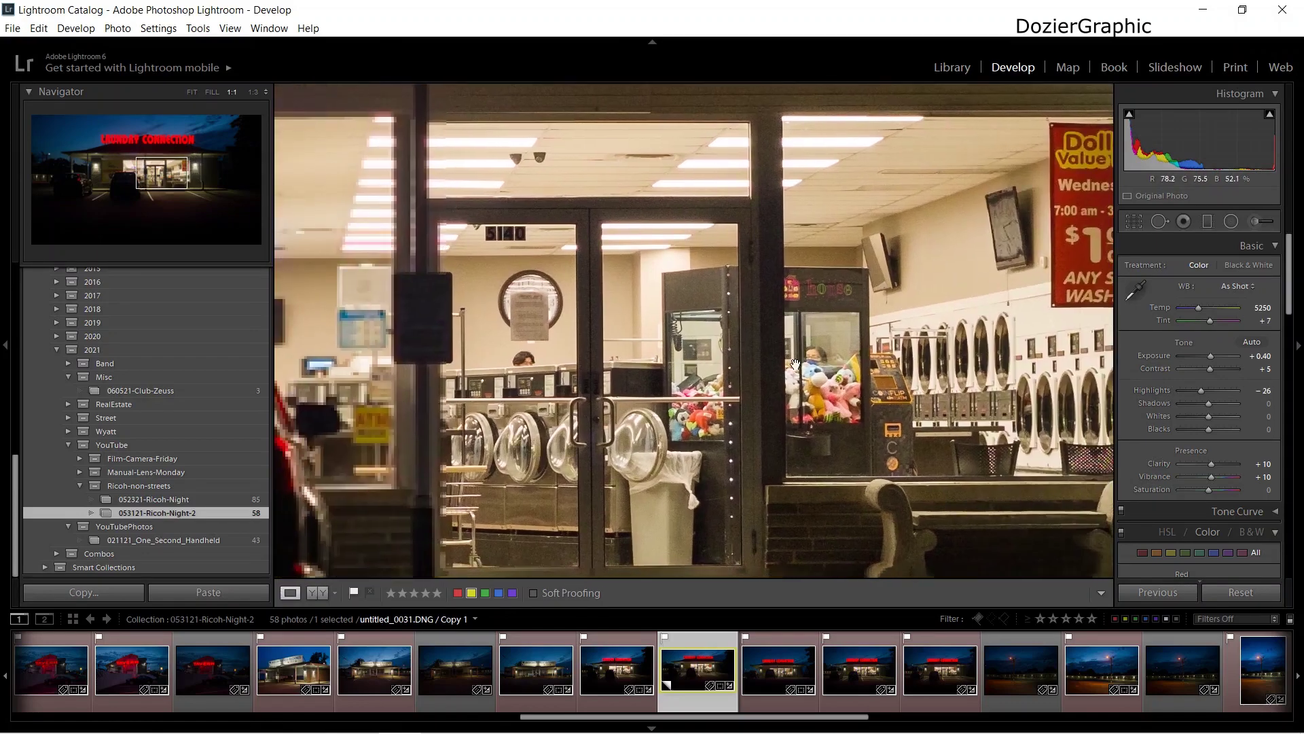
pyautogui.moveTo(464, 384); pyautogui.dragTo(811, 359)
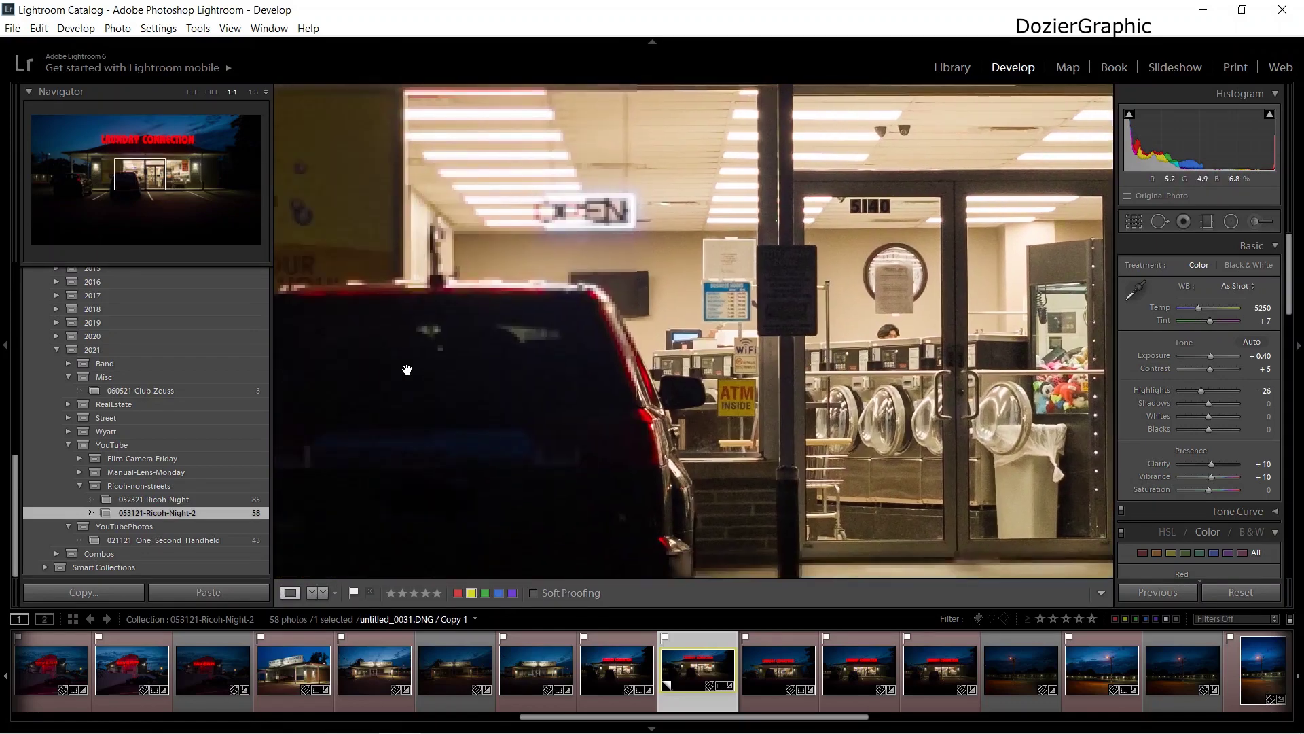
pyautogui.moveTo(407, 370); pyautogui.dragTo(544, 344)
pyautogui.click(664, 340)
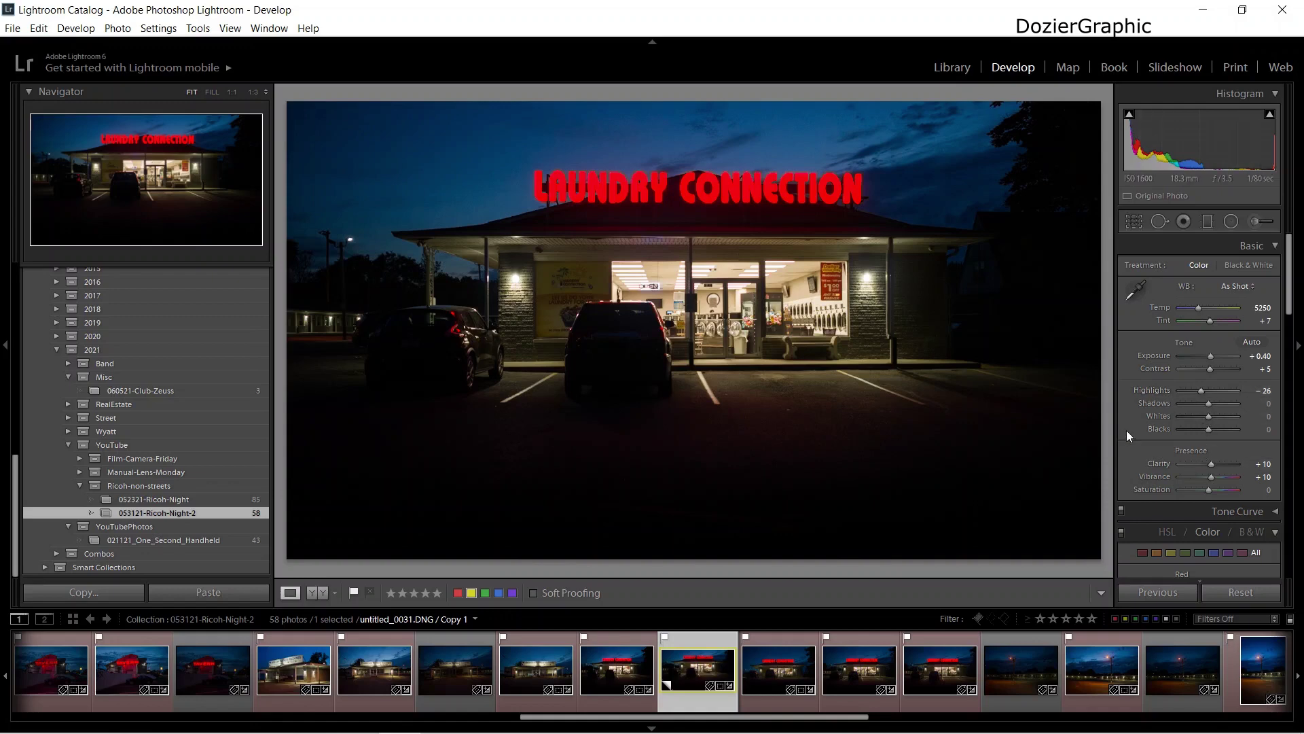
# Close the Radial Filter without adding one and switch to Y|Y Before/After view
pyautogui.scroll(-10, 1126, 428)
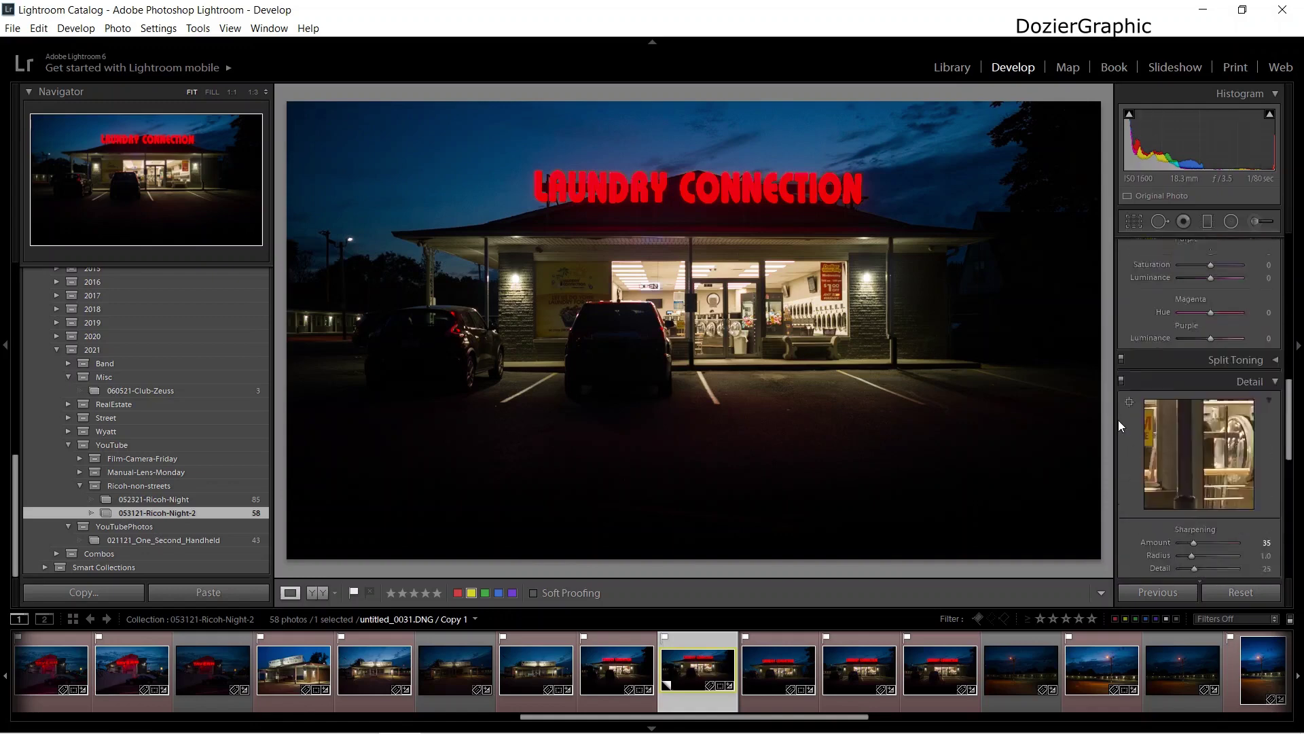
pyautogui.scroll(10, 1122, 418)
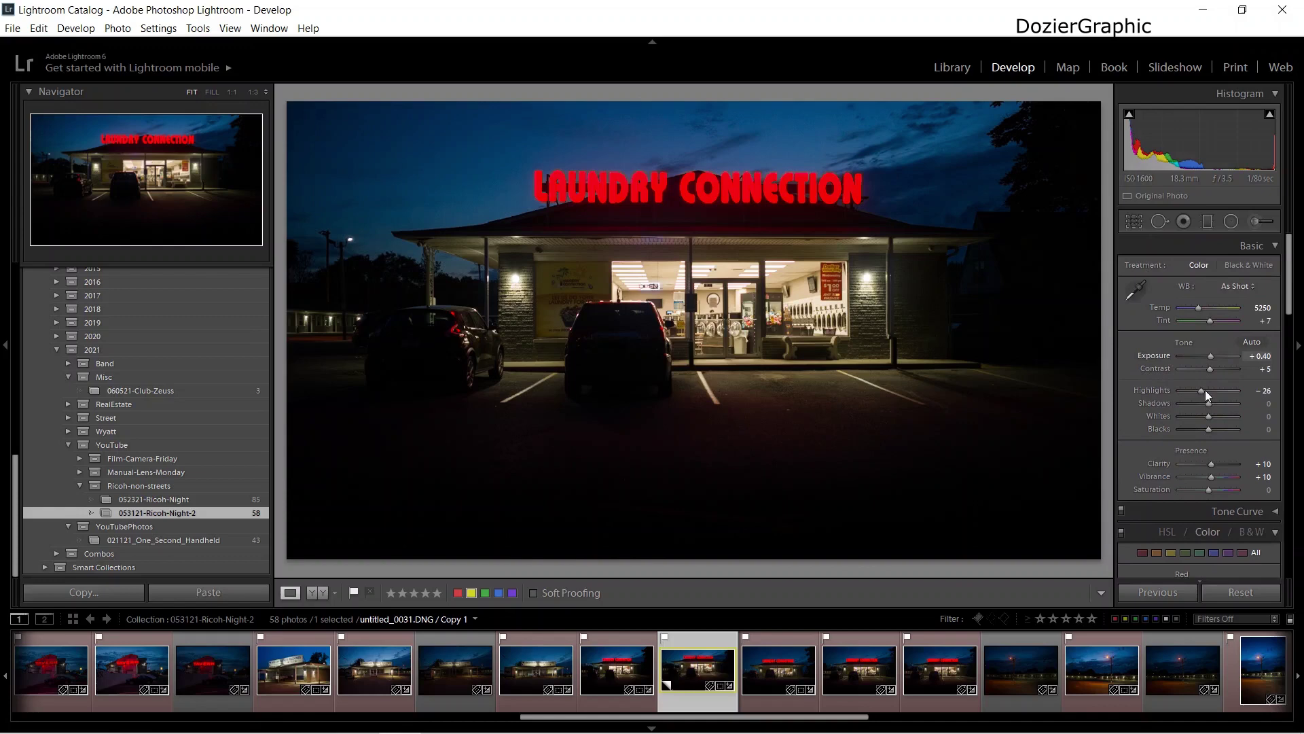
pyautogui.click(1232, 221)
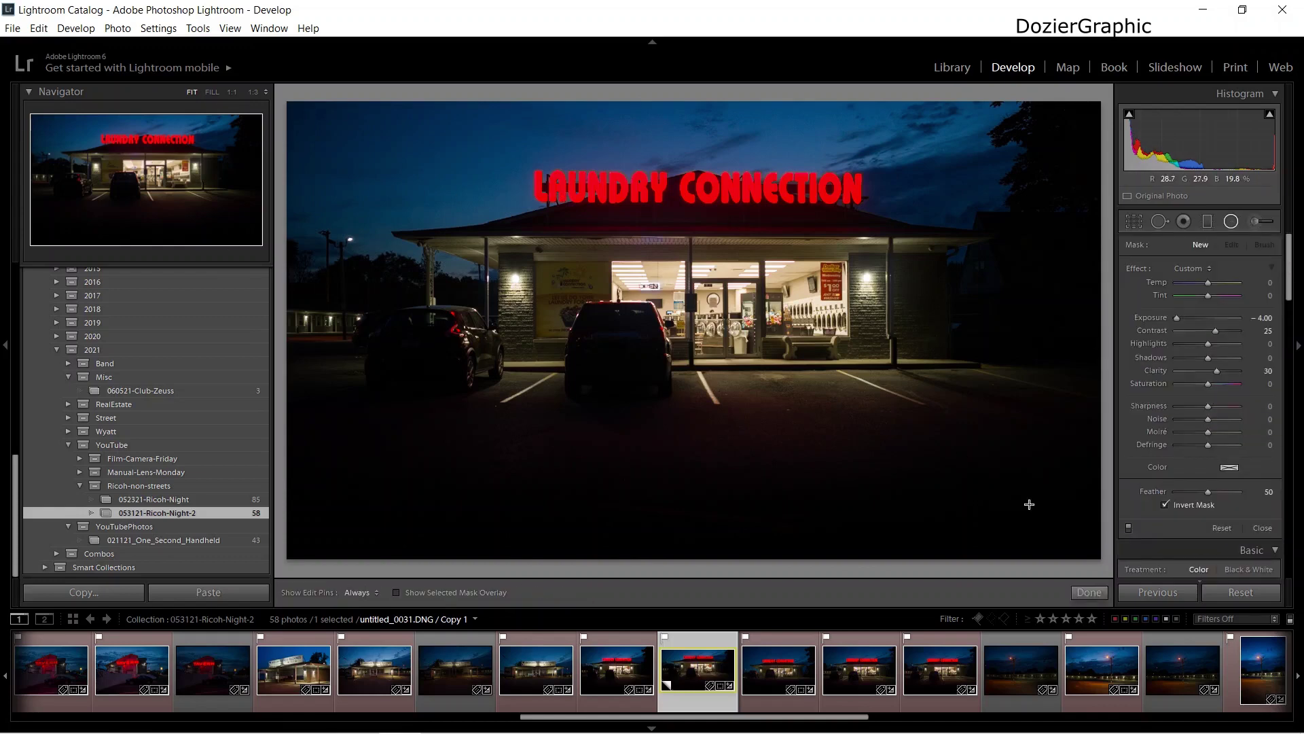
pyautogui.click(1235, 222)
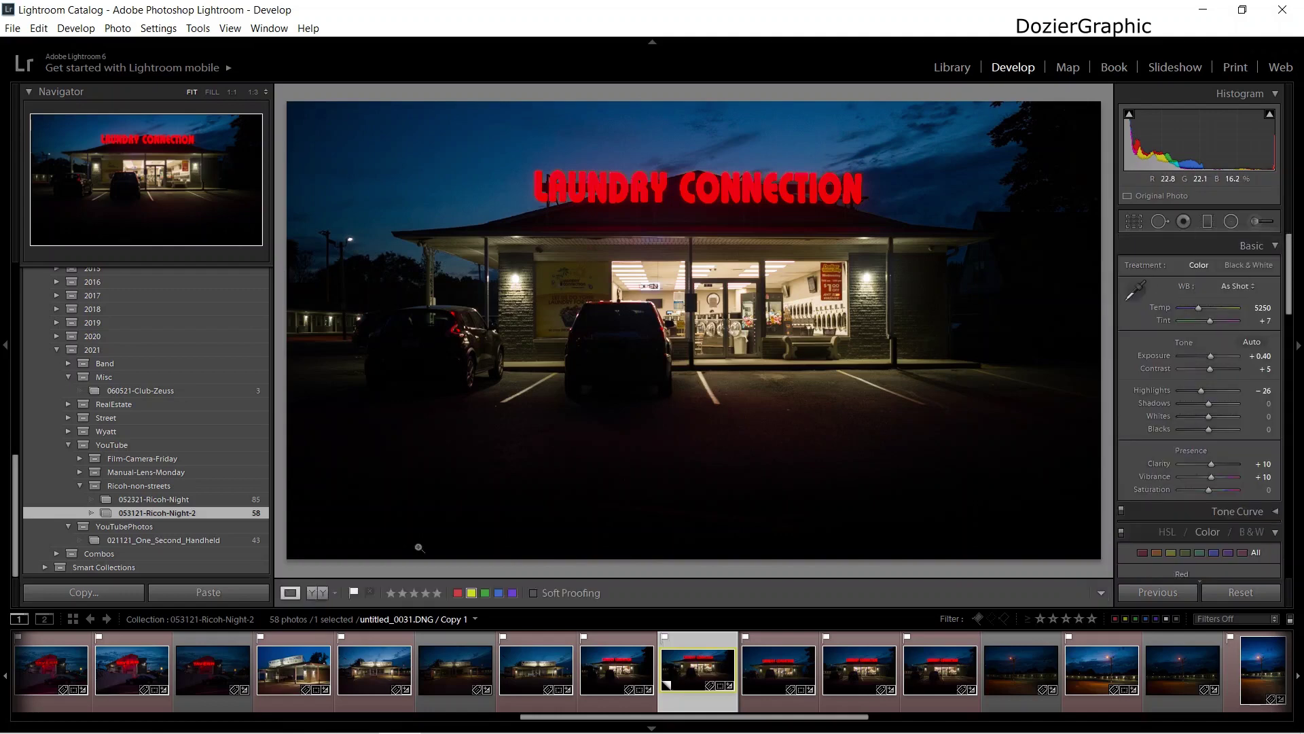
pyautogui.click(309, 595)
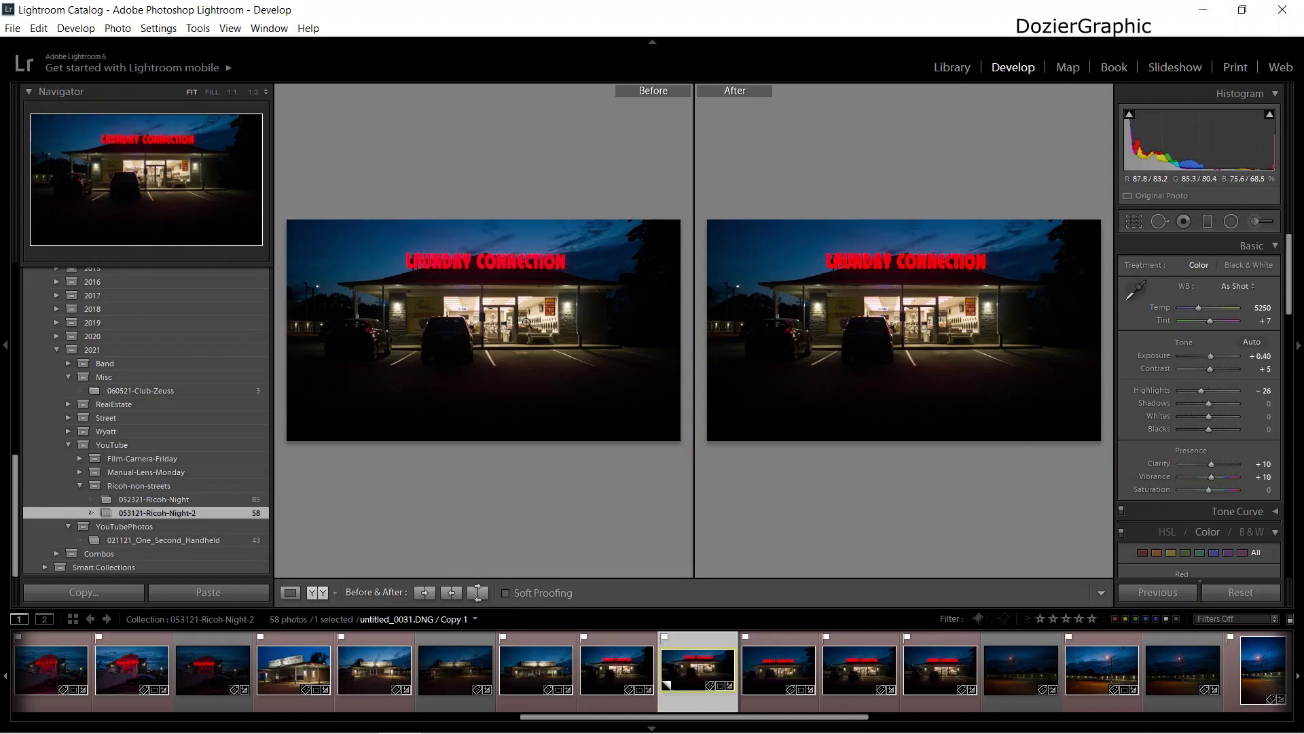
# Switch to Loupe view so only the edited Laundry Connection photo is shown
pyautogui.click(293, 595)
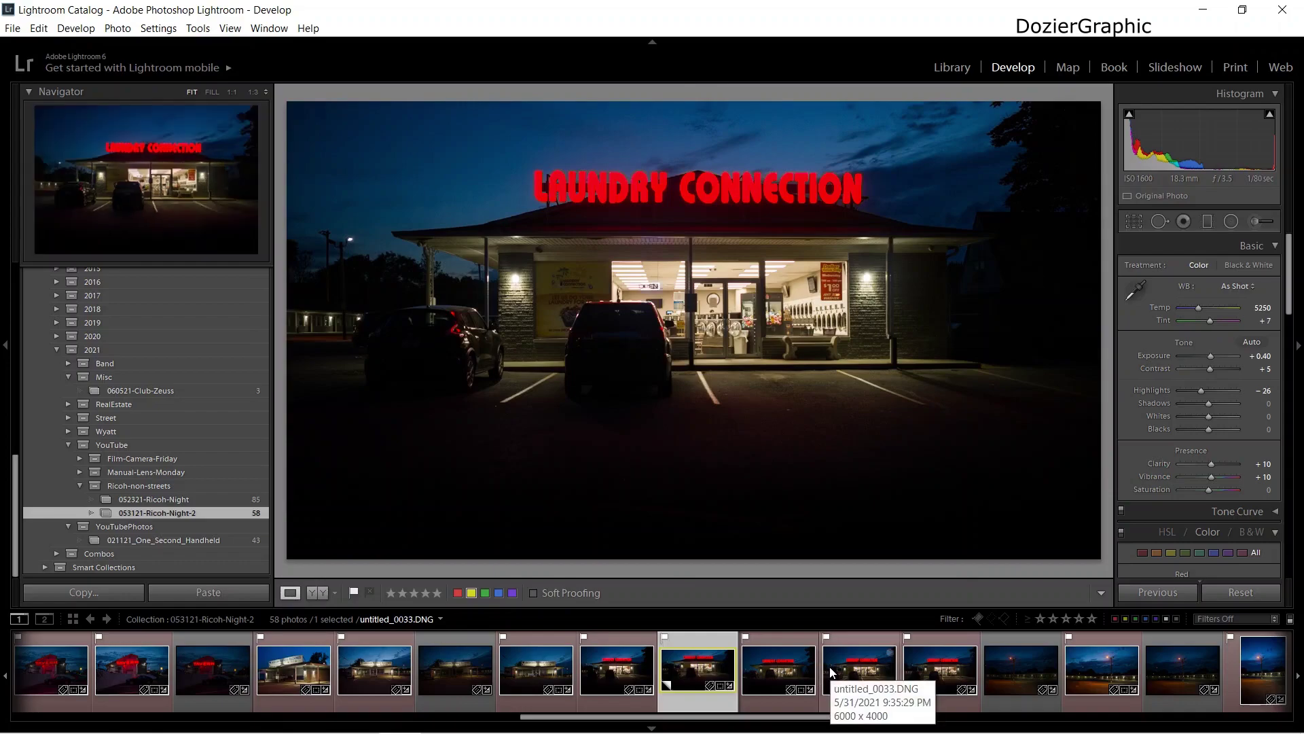